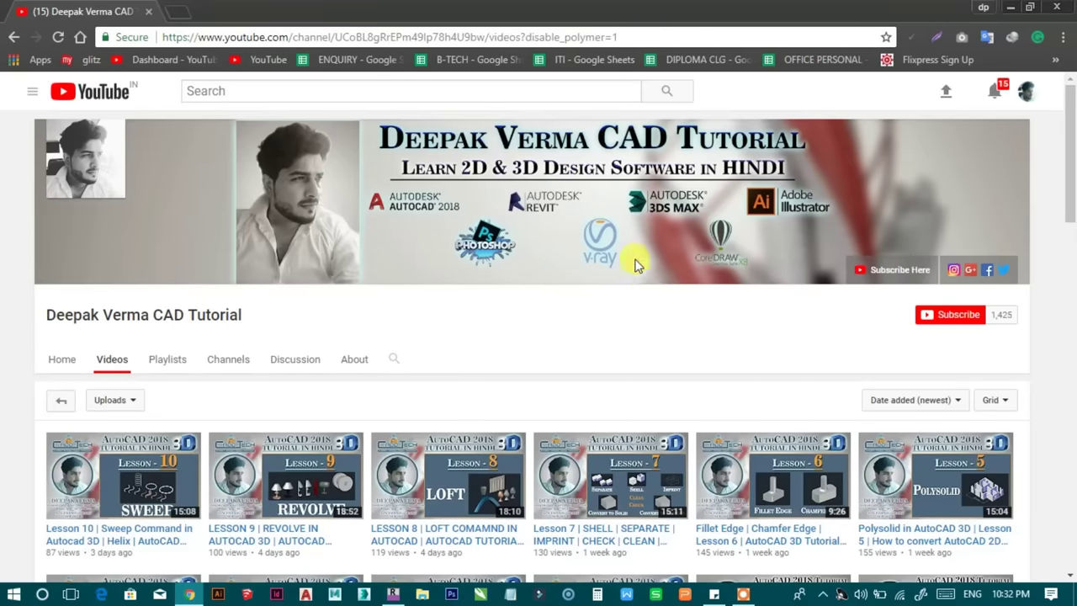
Subscribe to the CAD tutorial channel and save 'Send me all notifications' for it
click(951, 318)
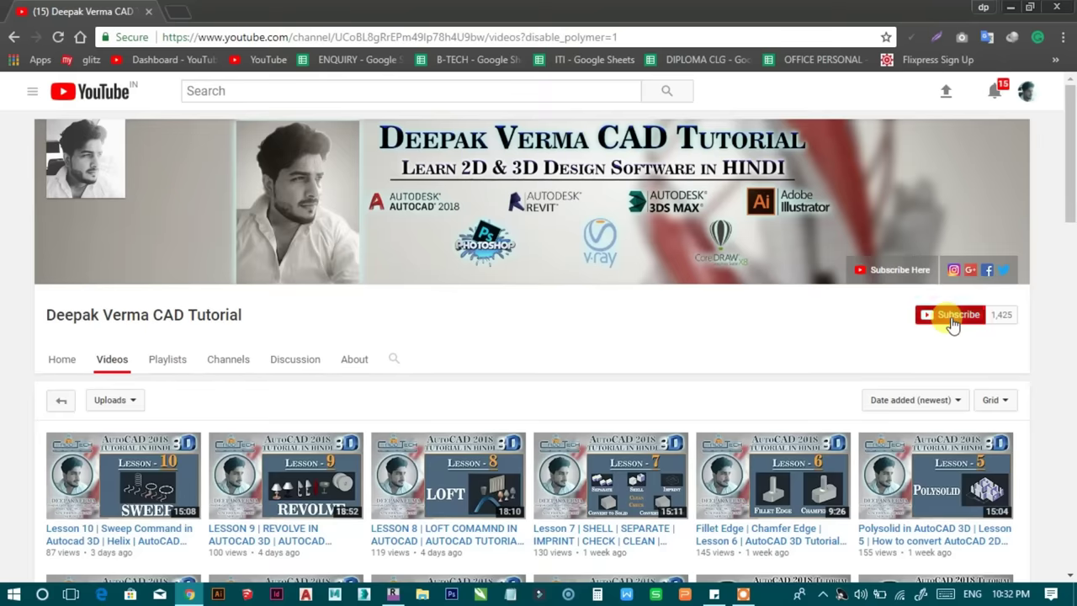
click(974, 319)
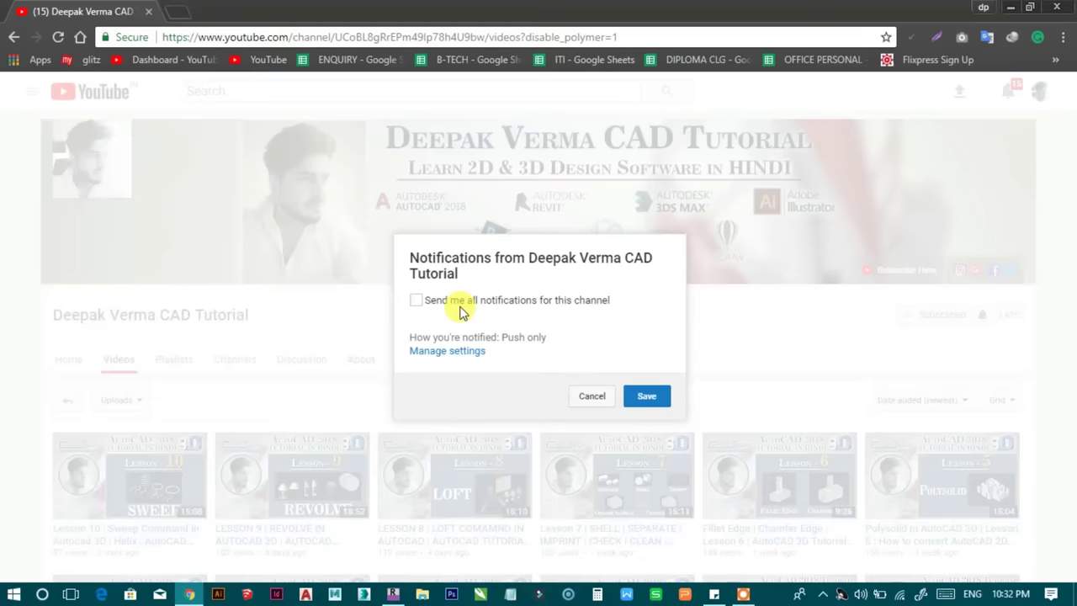
click(505, 308)
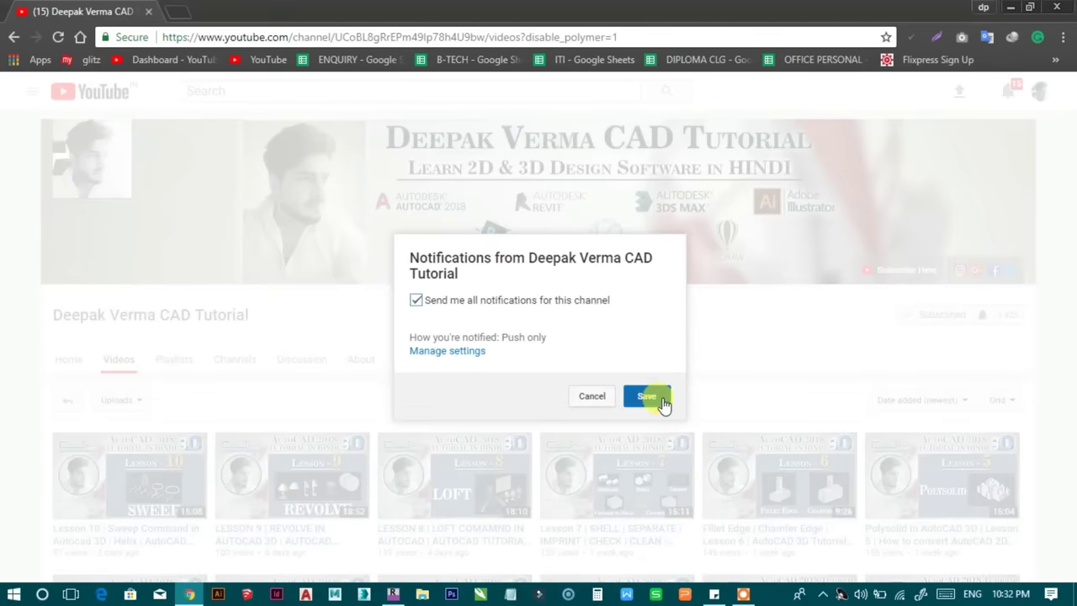
click(658, 399)
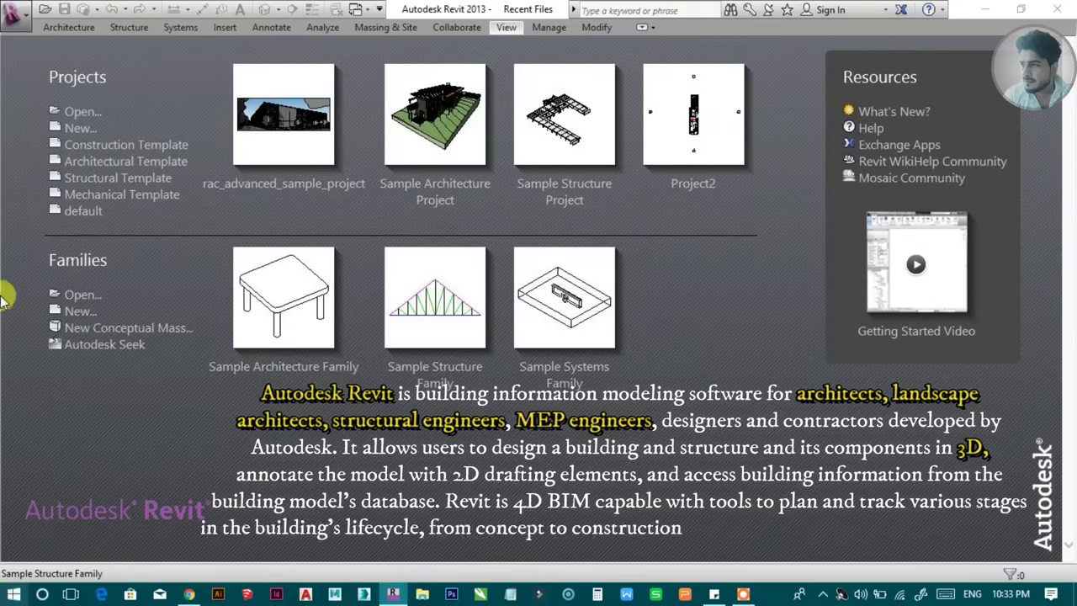
Collapse the InfoCenter search box and pick the Sample Architecture Project thumbnail
click(572, 10)
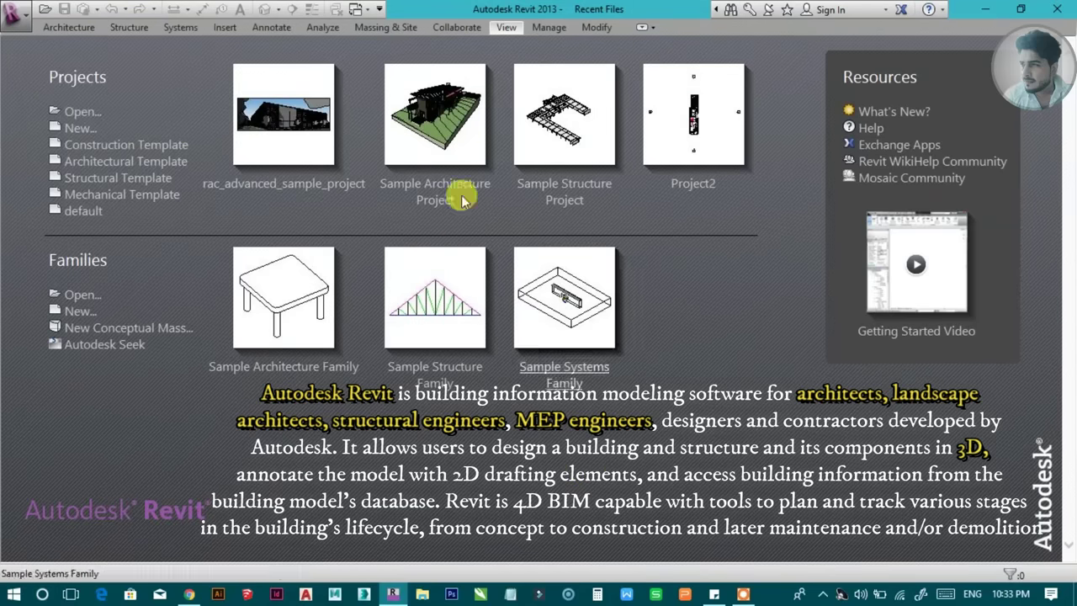
click(477, 136)
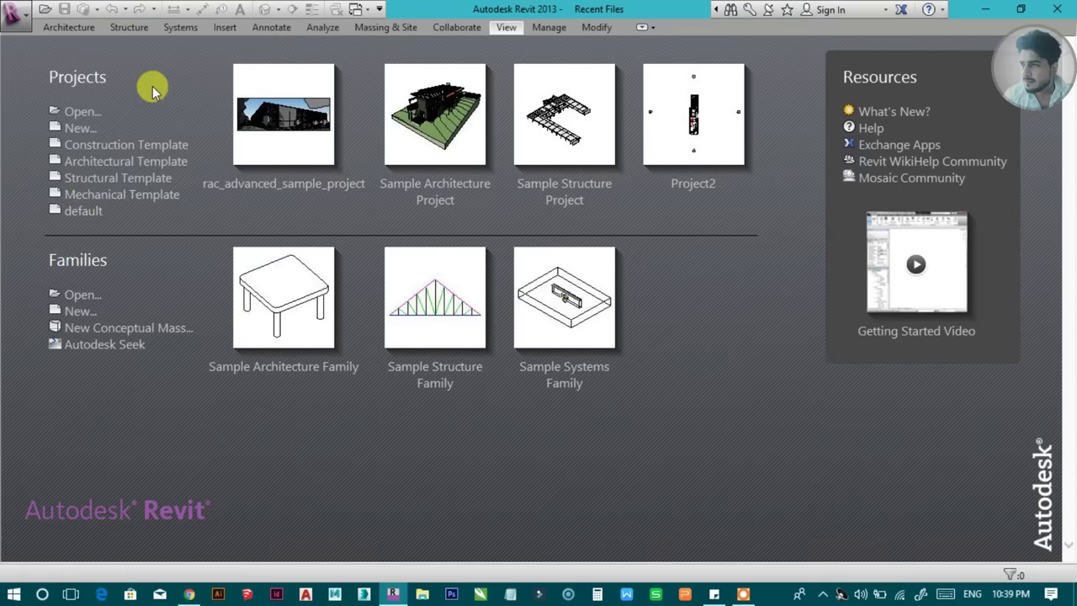
click(80, 126)
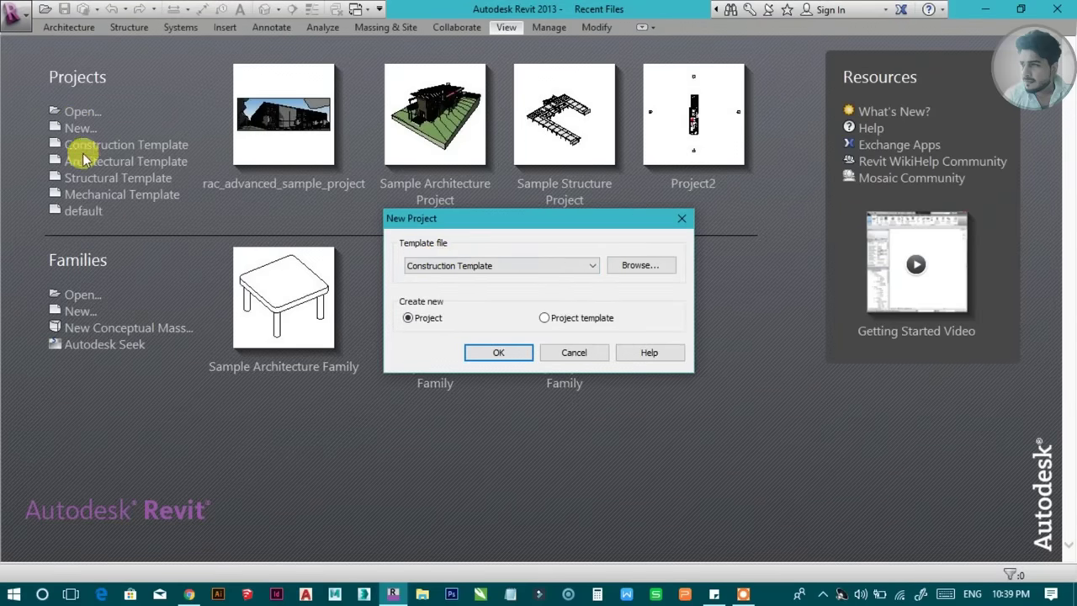
click(476, 266)
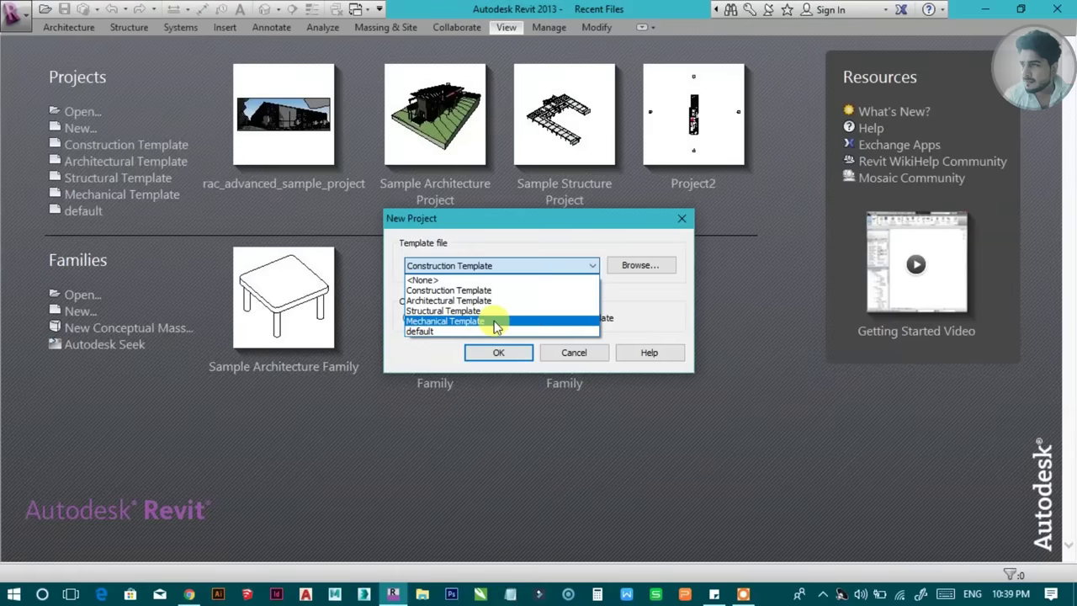
click(572, 359)
click(574, 360)
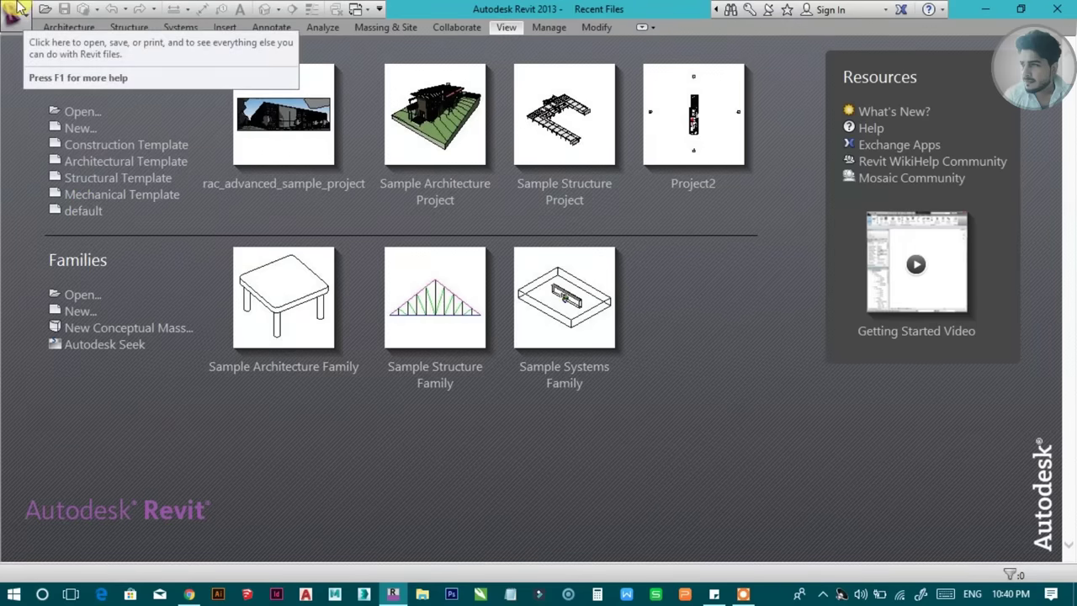
mouse_move(15, 12)
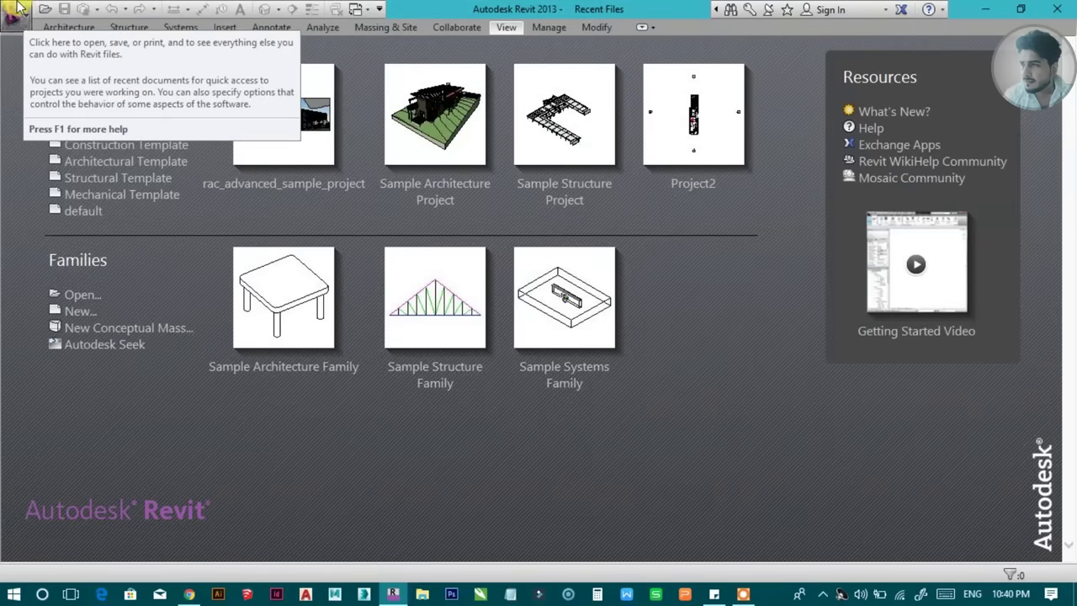
In Options > File Locations, start adding a project template by browsing the Desktop
click(19, 8)
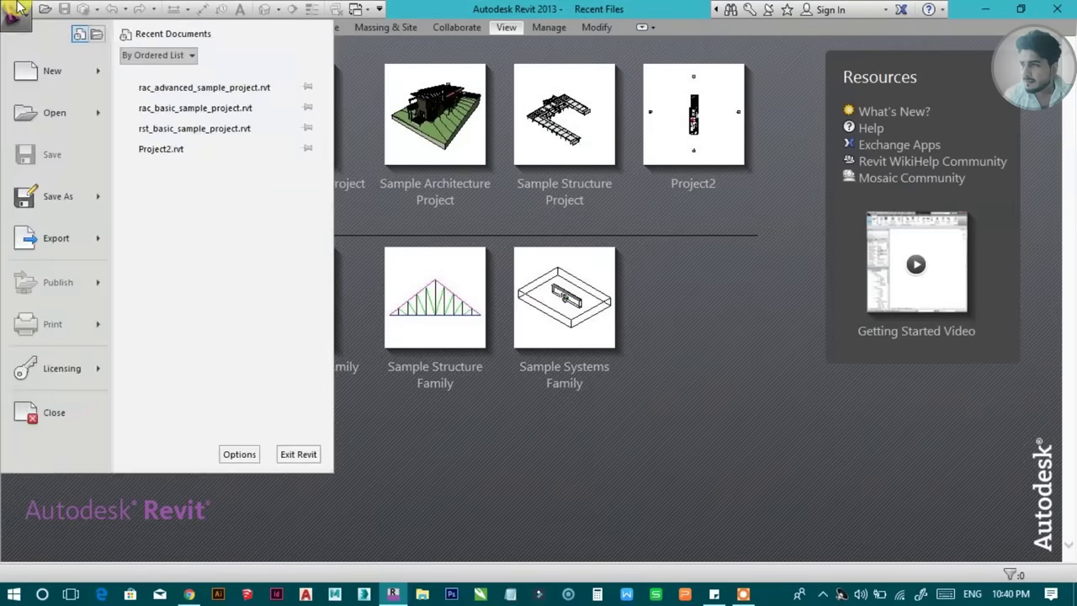
click(240, 455)
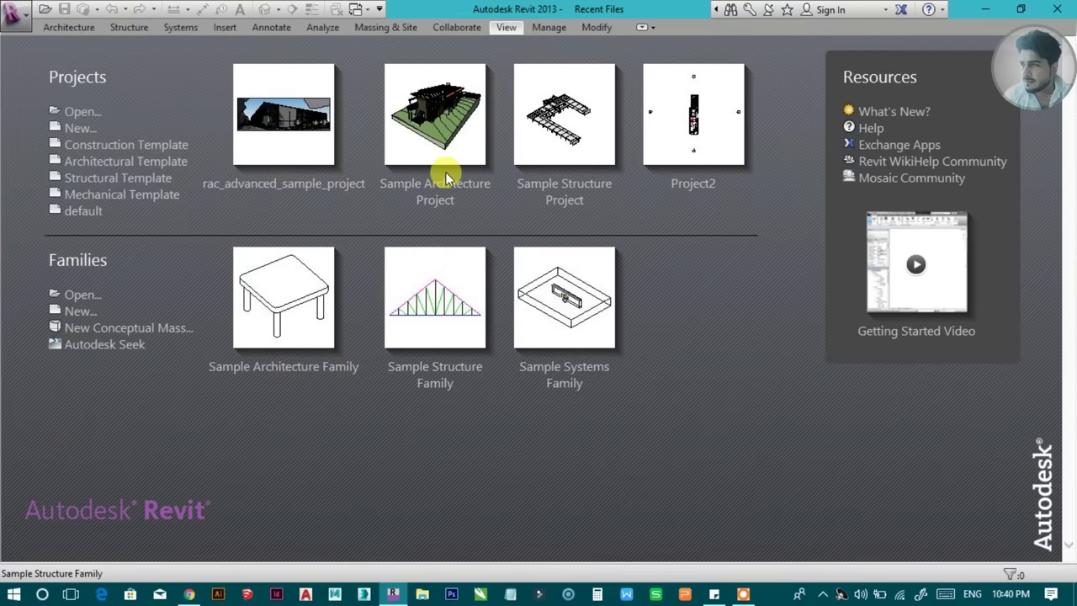
click(393, 155)
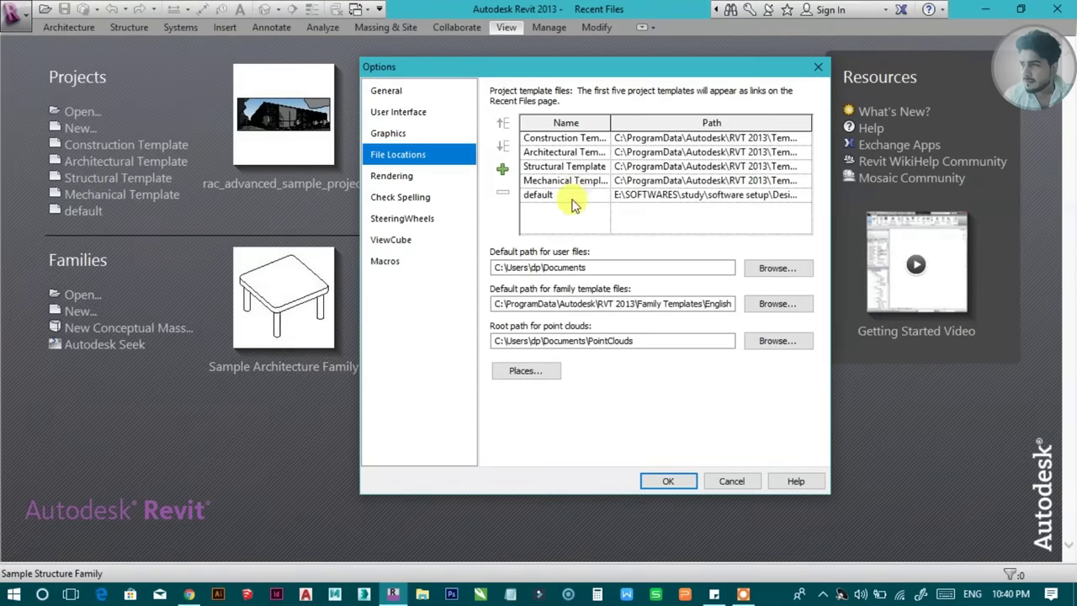
click(503, 170)
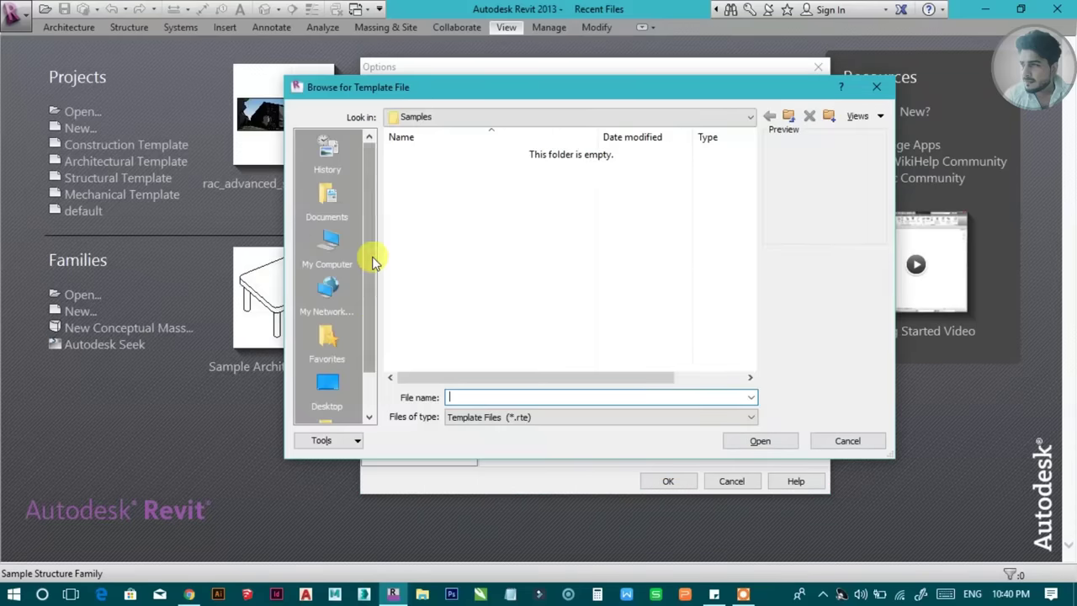
scroll(362, 294, down, 1)
click(341, 337)
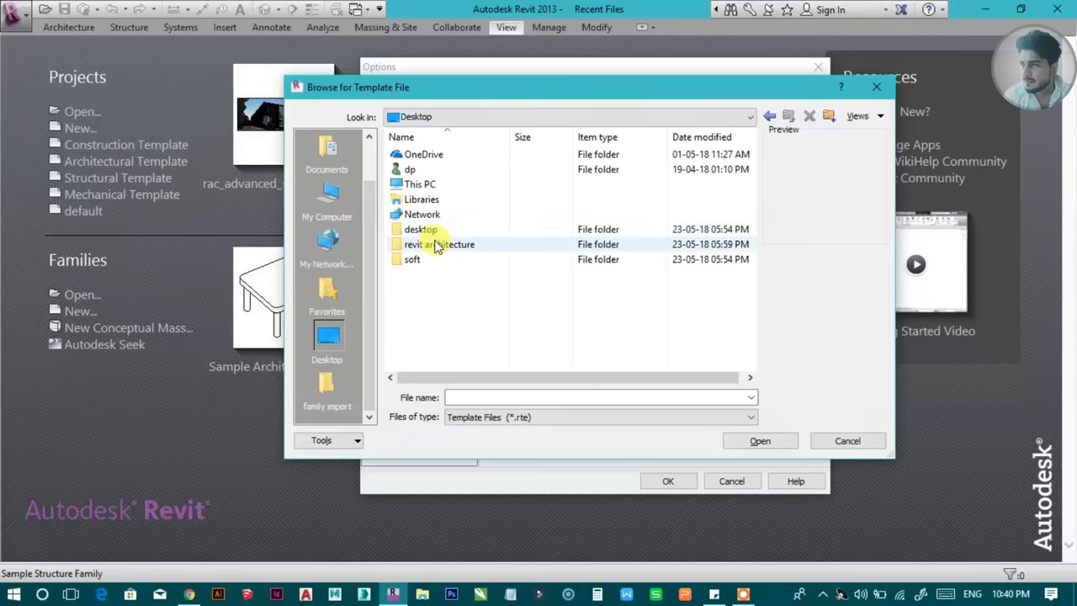
Go into revit architecture > Templates and look inside the US Imperial folder
double_click(429, 242)
double_click(428, 154)
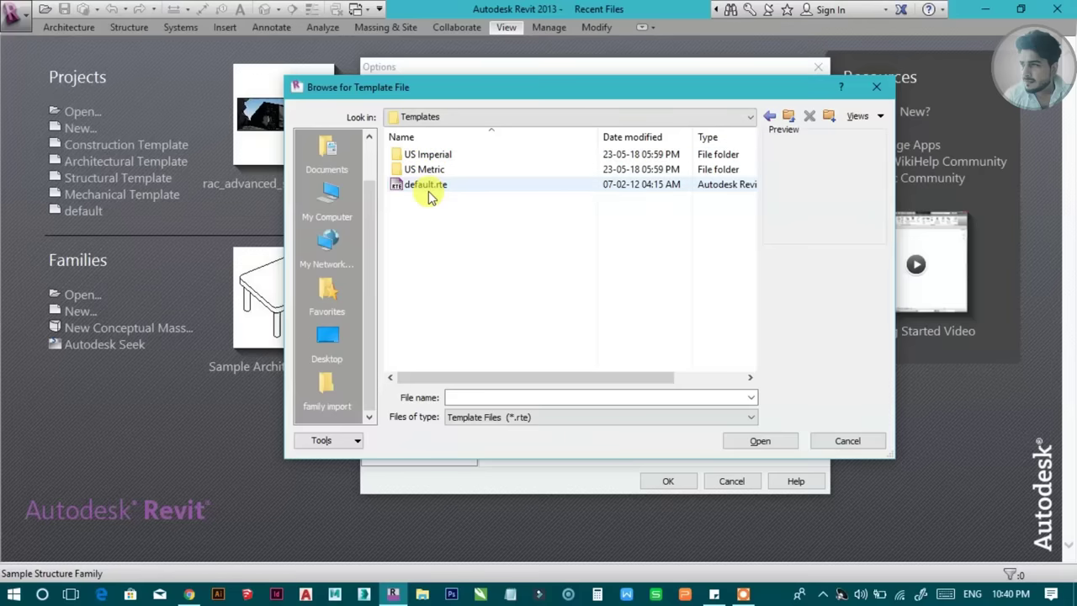
click(427, 155)
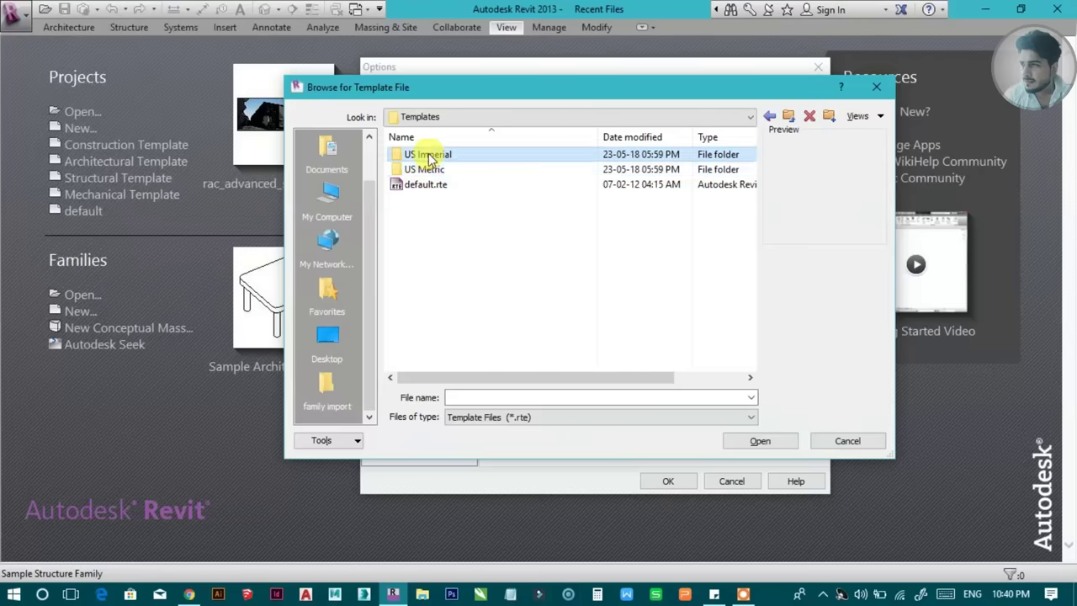
click(426, 169)
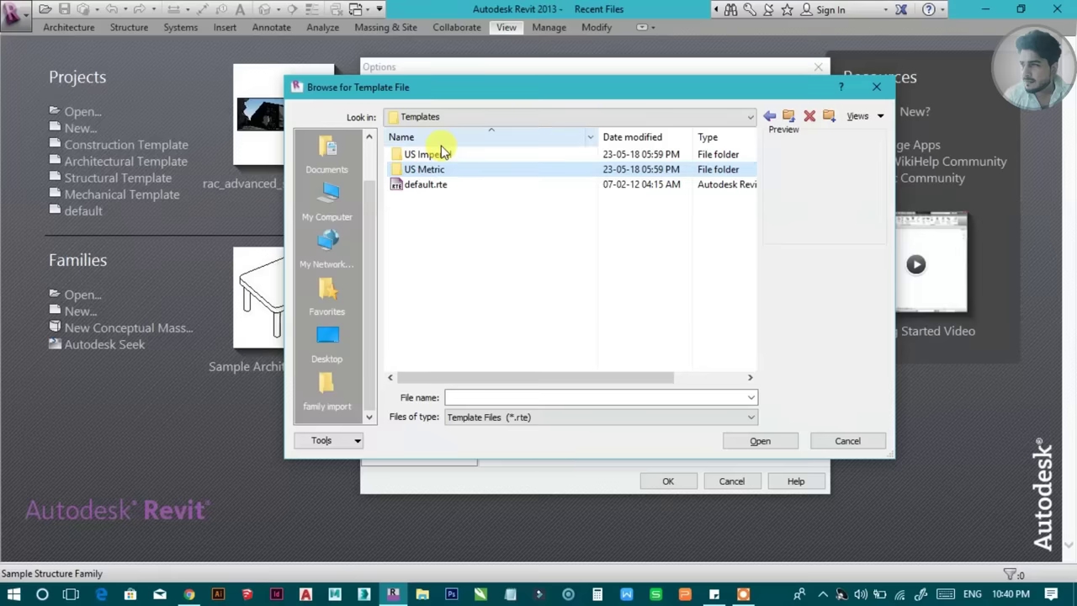
click(472, 257)
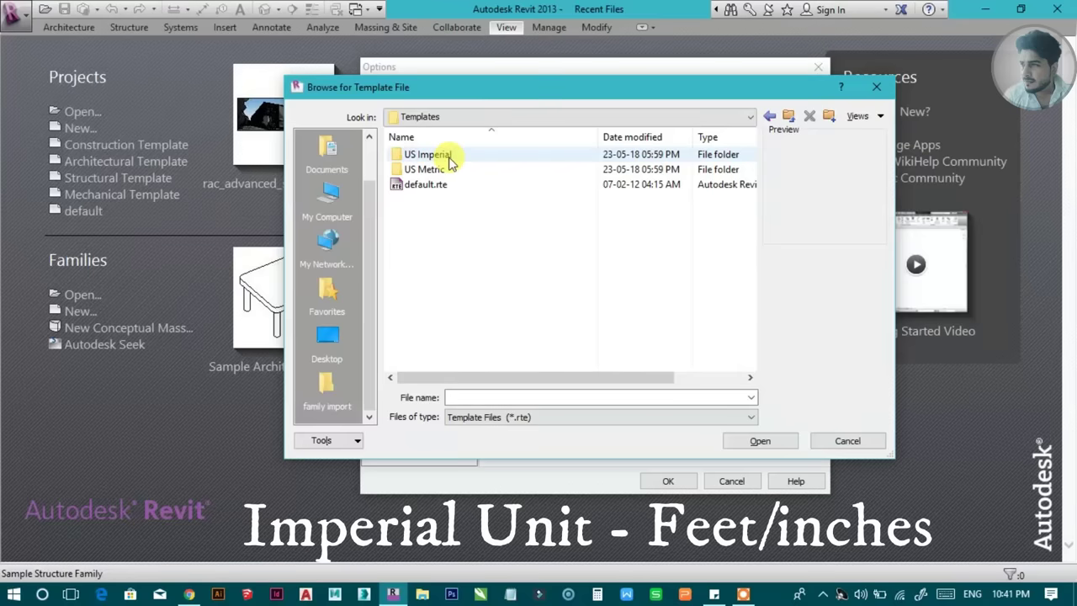
double_click(449, 160)
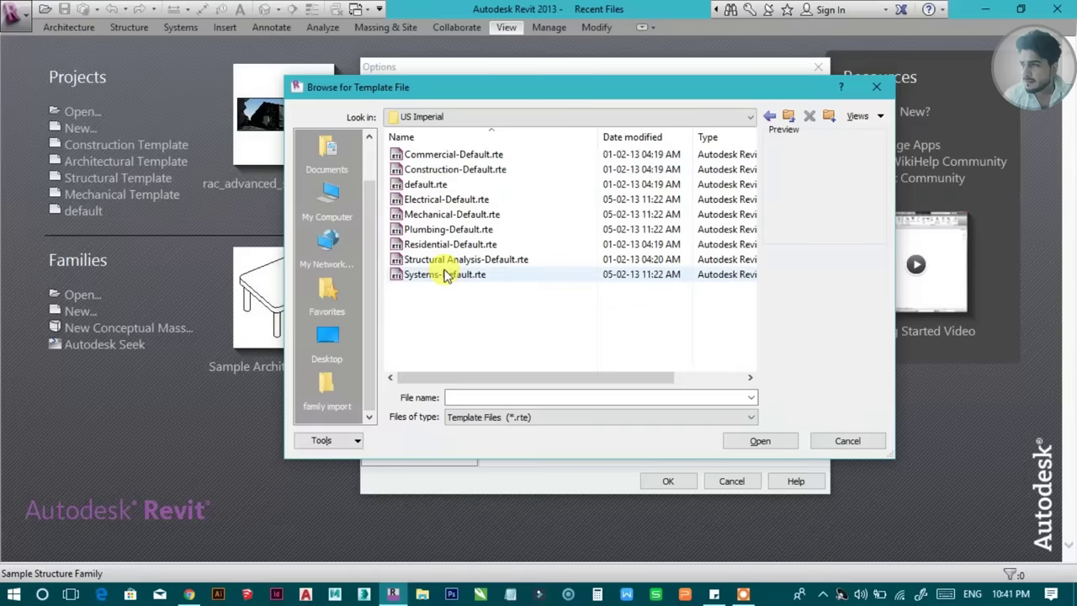
click(787, 116)
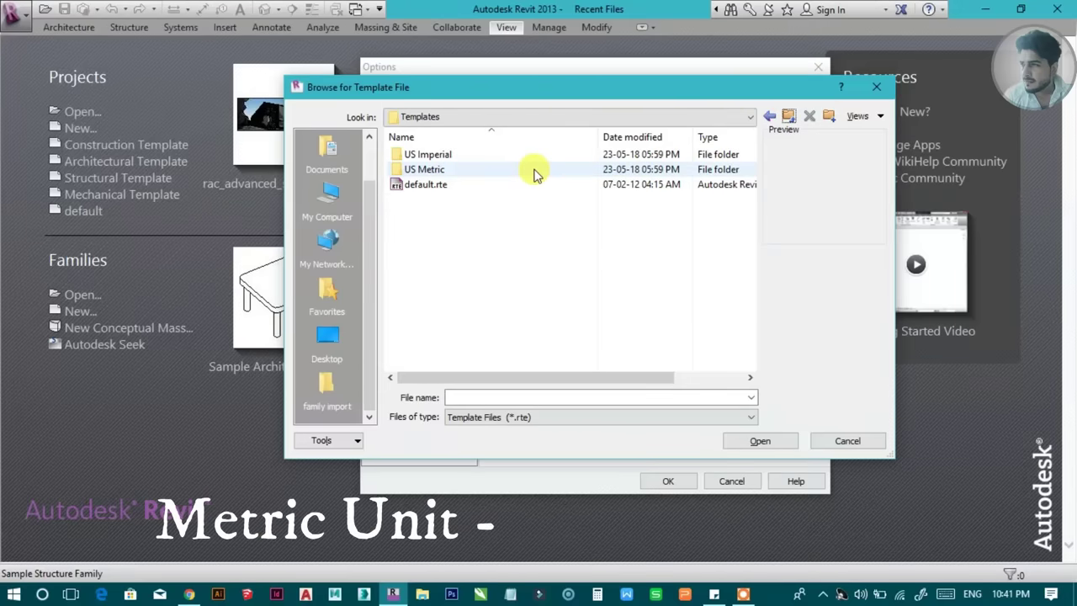
Check the US Metric folder, select the imperial default.rte, and close the template browser
click(439, 171)
click(439, 171)
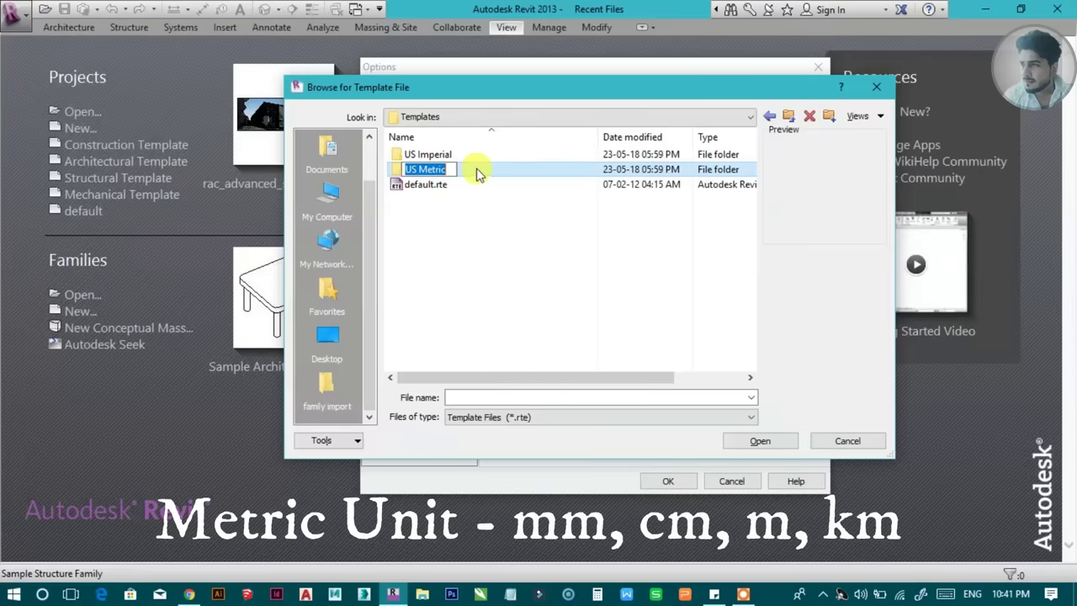
click(482, 174)
double_click(457, 169)
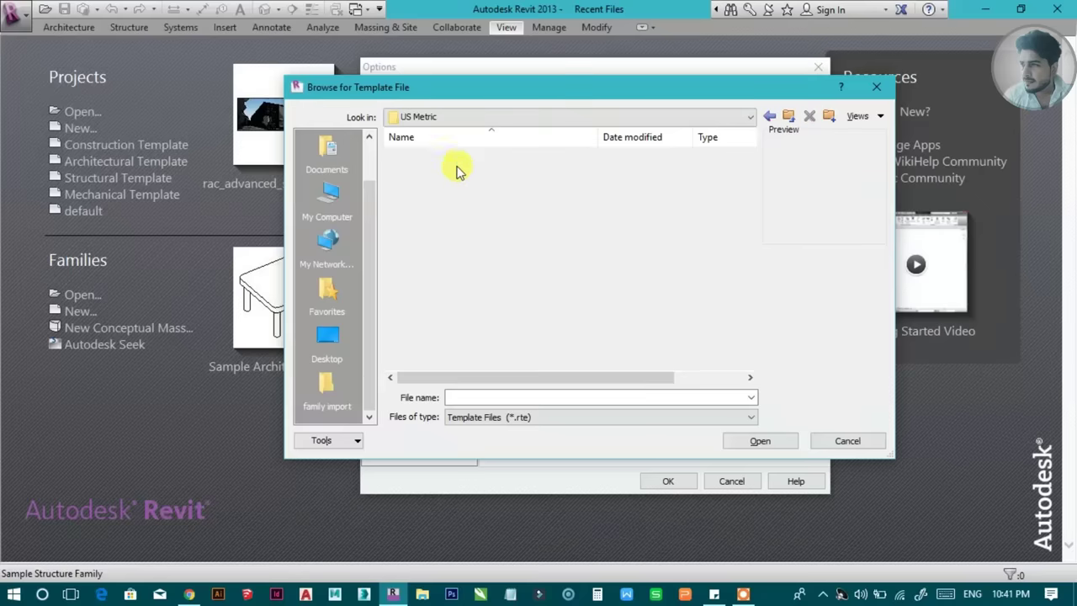
click(761, 122)
double_click(432, 154)
click(426, 188)
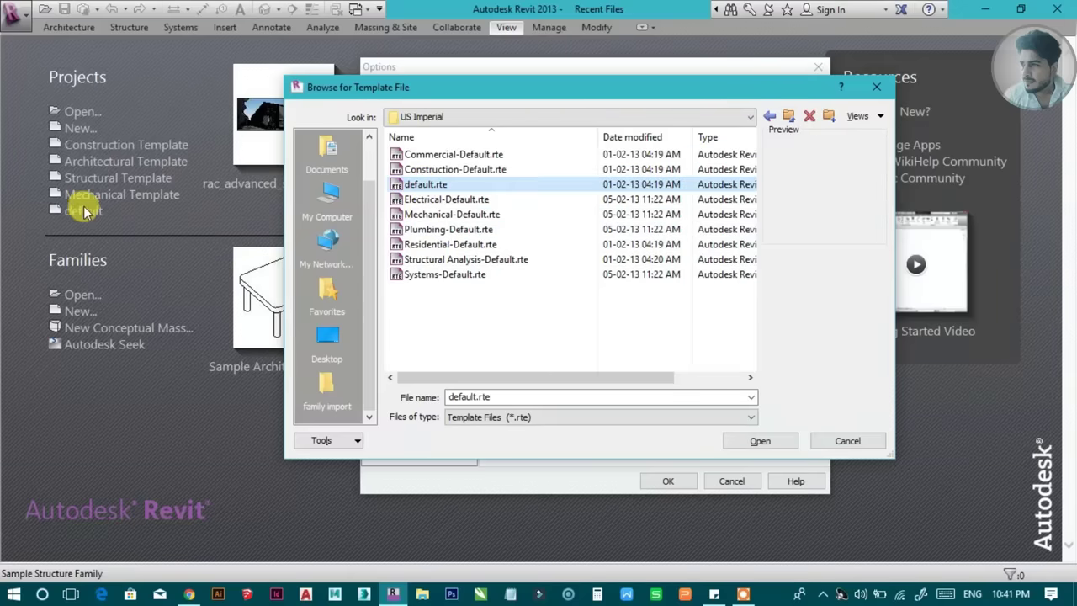
click(841, 439)
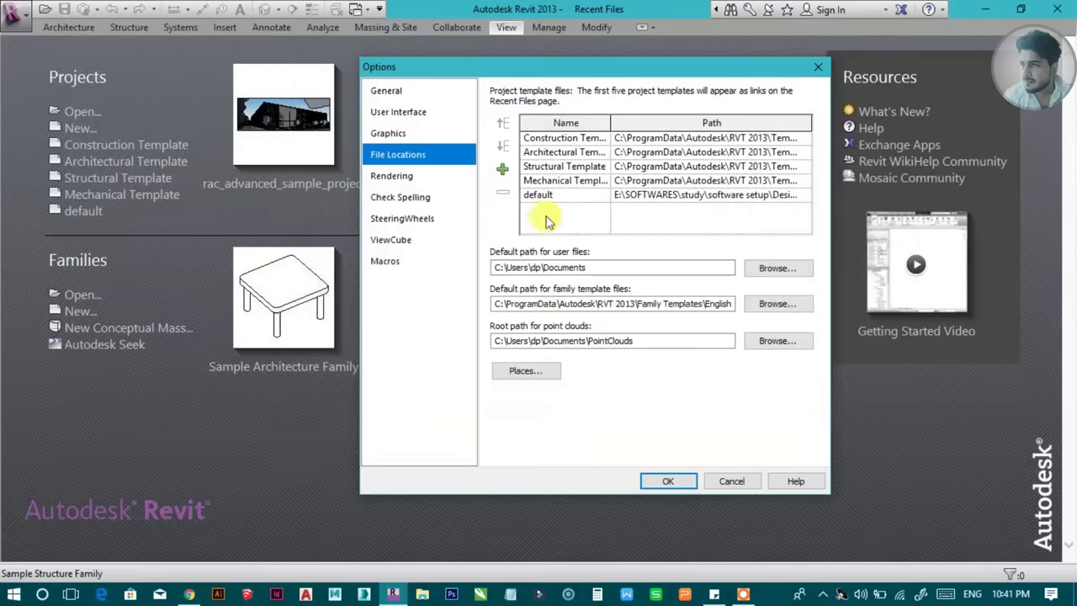
Confirm the Options dialog with OK to return to the Recent Files screen
click(635, 477)
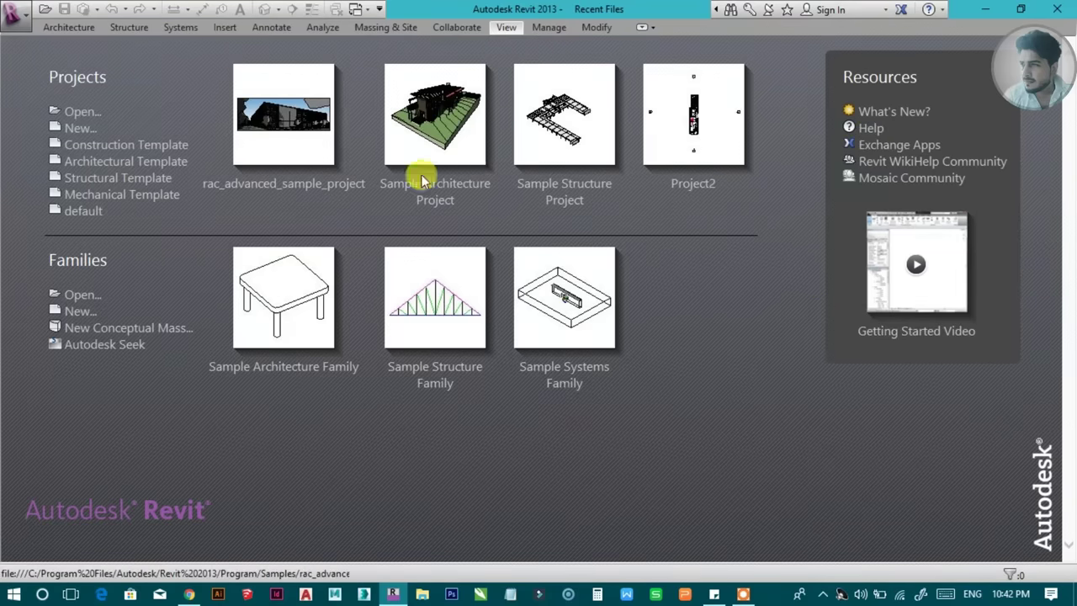
Open rac_basic_sample_project.rvt to its Aerial 3D view and glance at the Application Menu
click(446, 124)
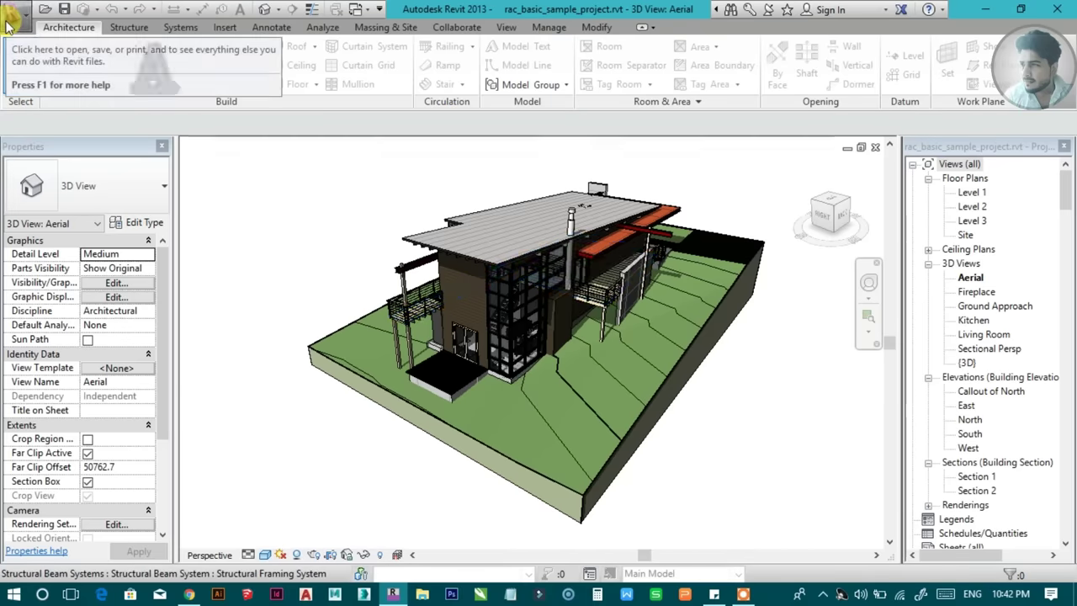
click(10, 27)
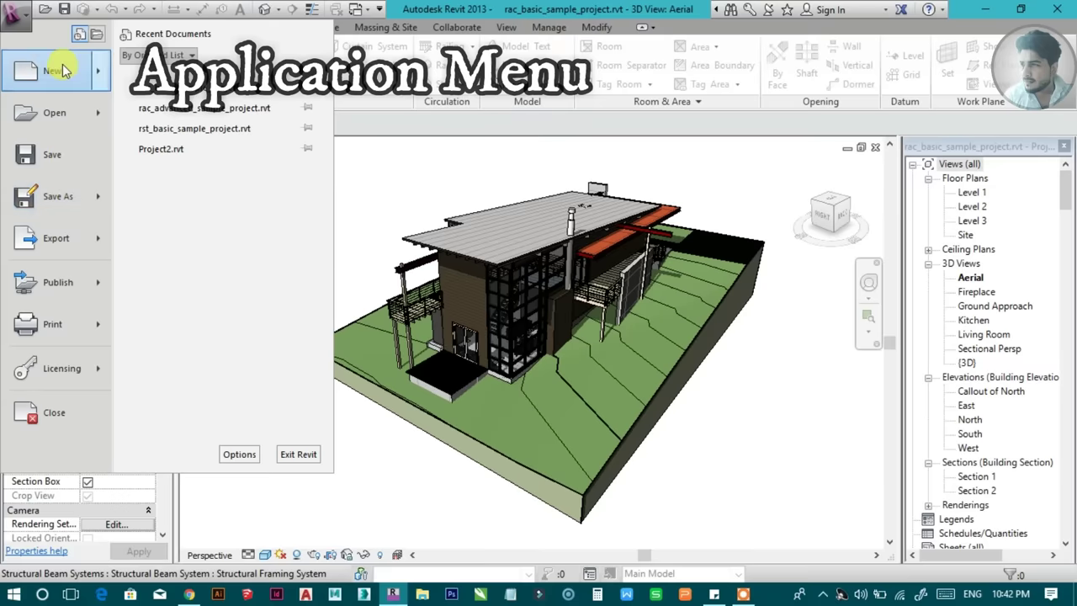
mouse_move(52, 71)
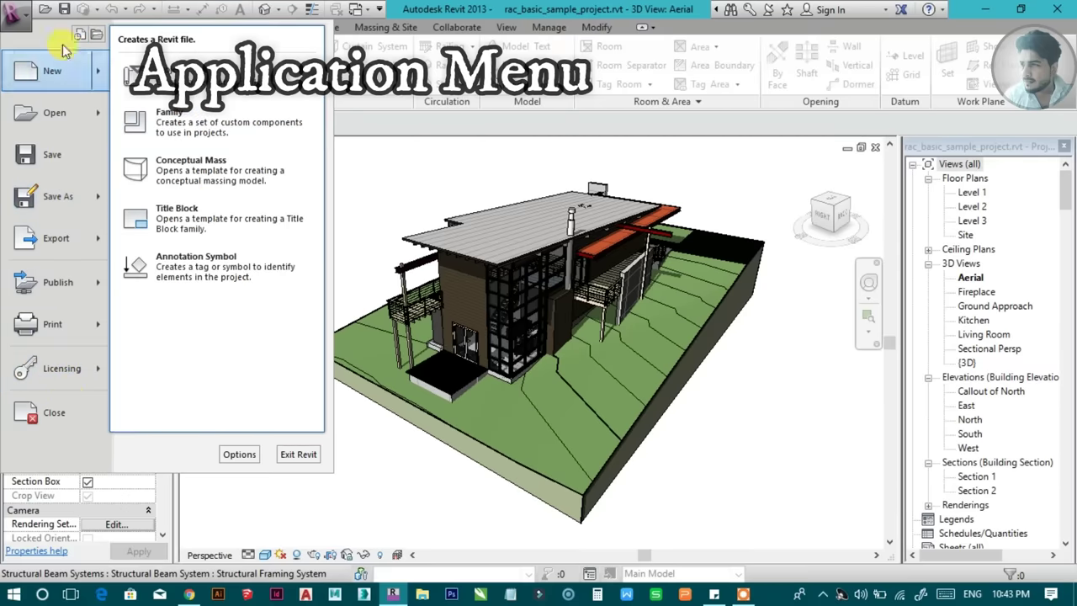
click(11, 8)
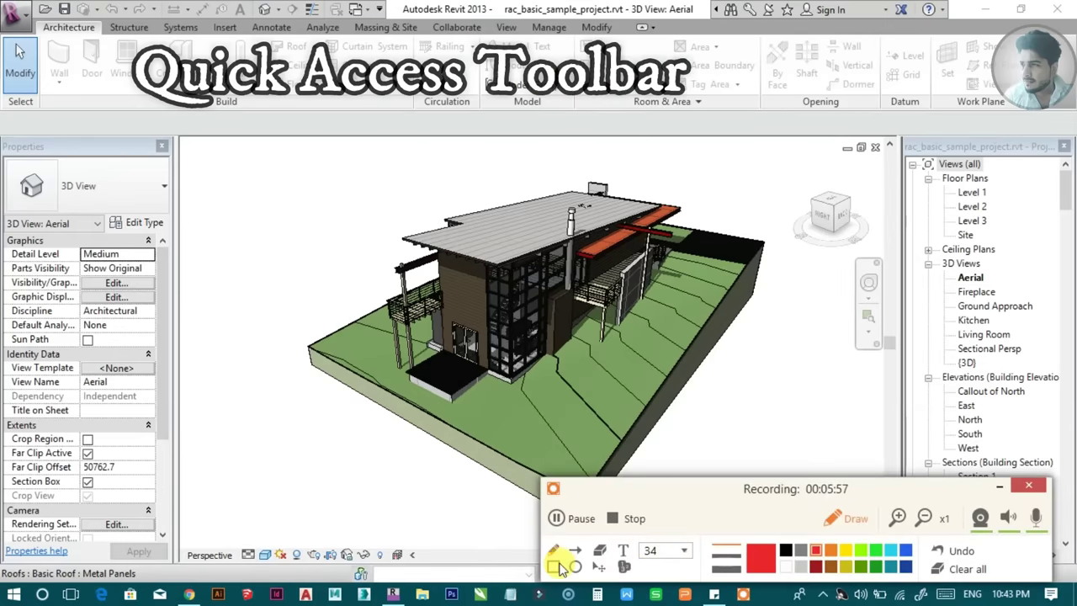
mouse_move(32, 3)
mouse_down()
mouse_move(312, 5)
mouse_move(383, 22)
mouse_up()
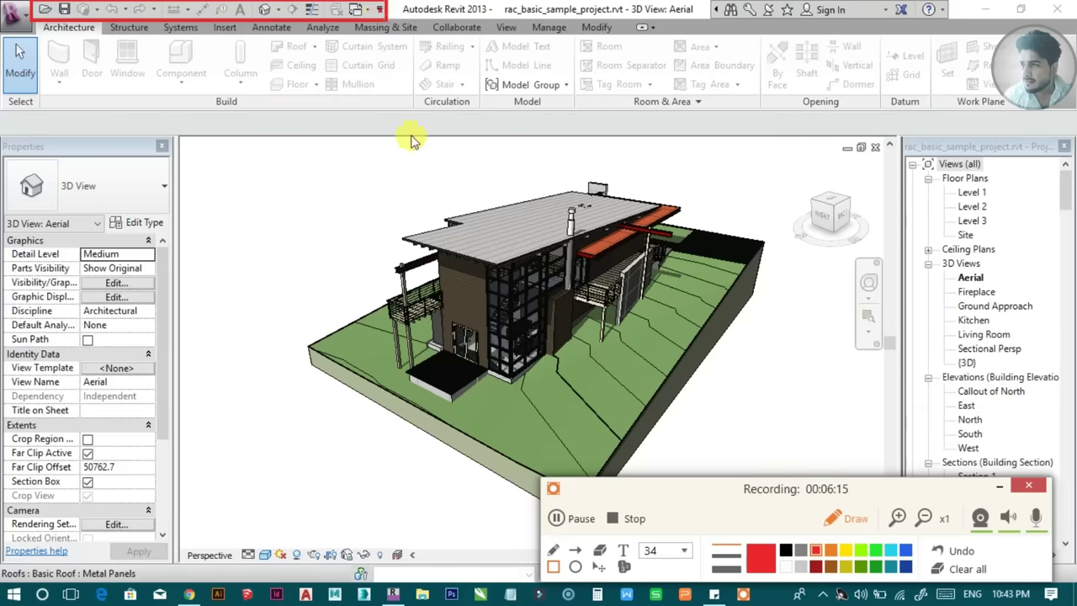
Focus the Revit window and show the Customize Quick Access Toolbar command list
click(966, 572)
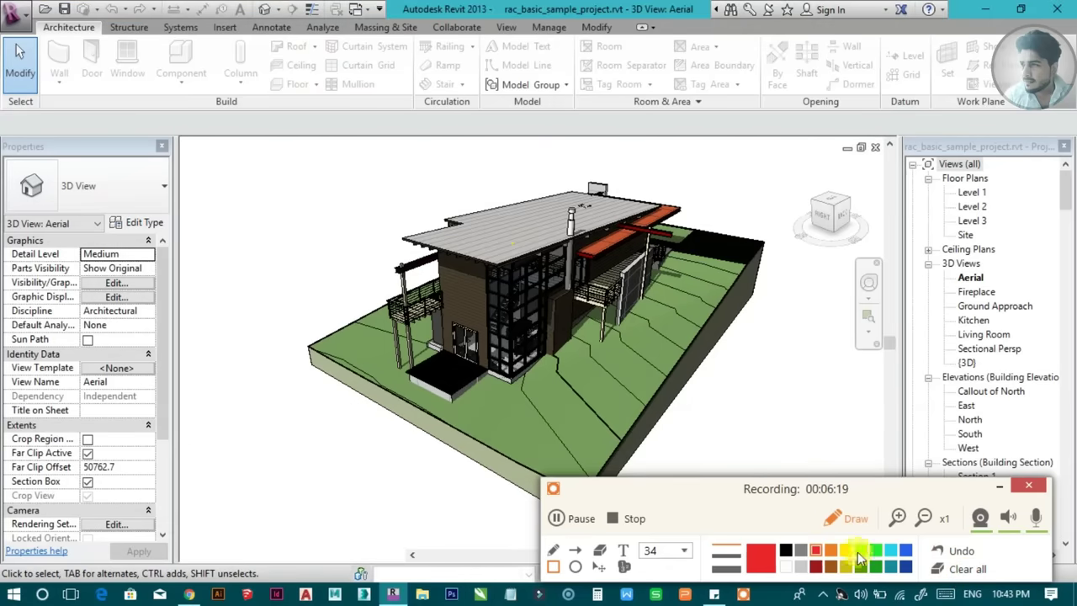
click(852, 521)
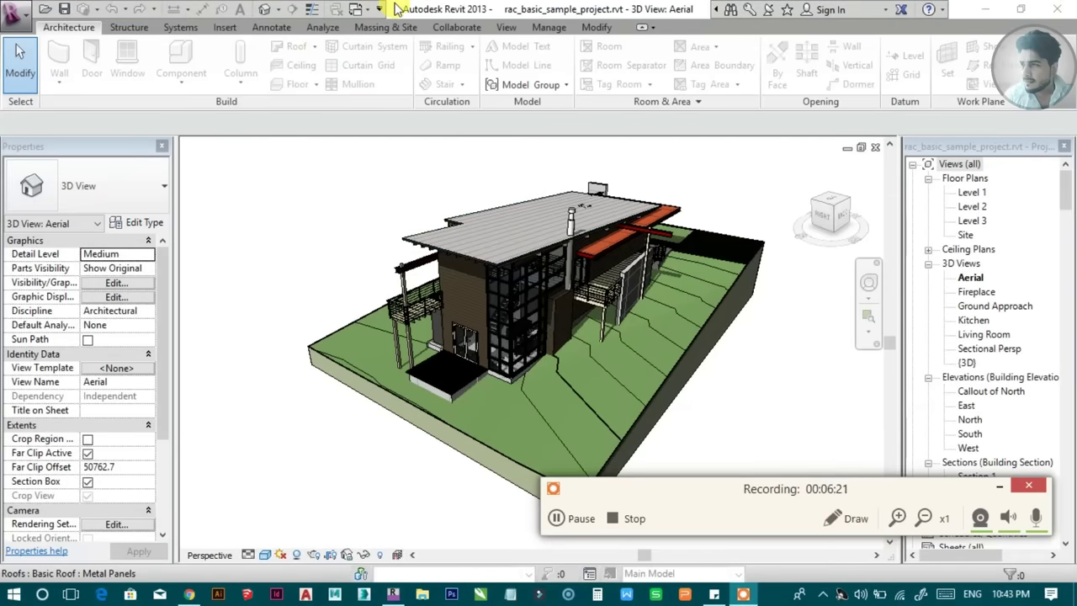
click(381, 8)
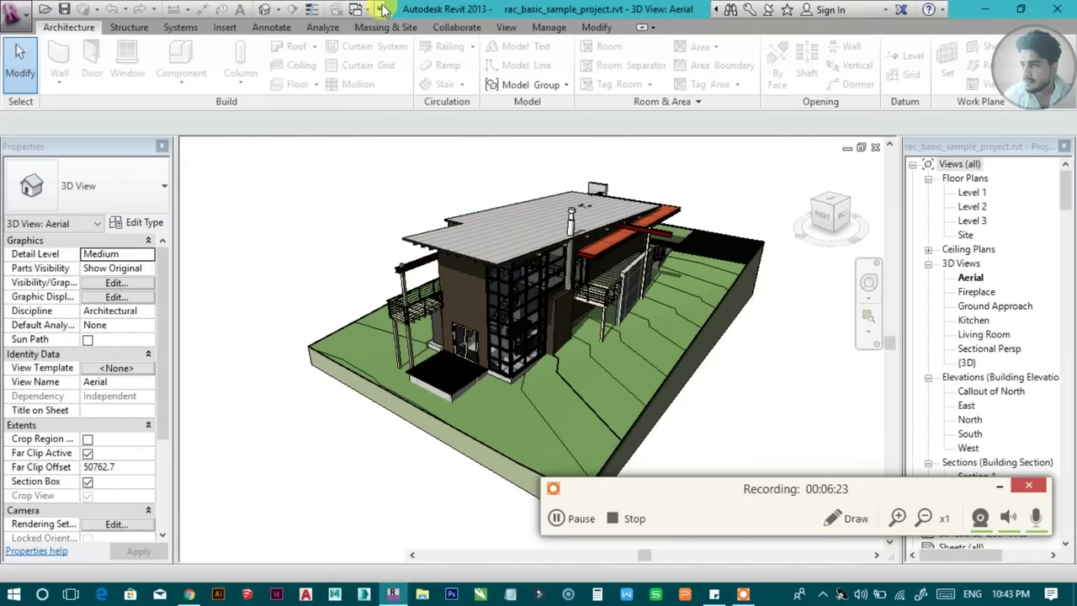
click(382, 9)
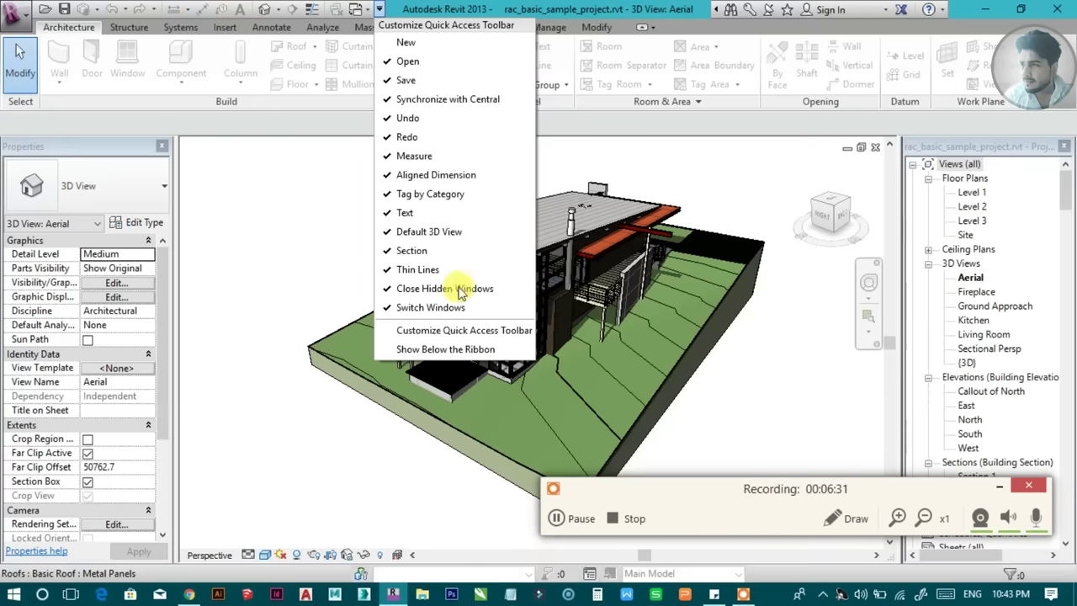
Close the Quick Access list and orbit the {3D} view of the house to a new angle
click(742, 499)
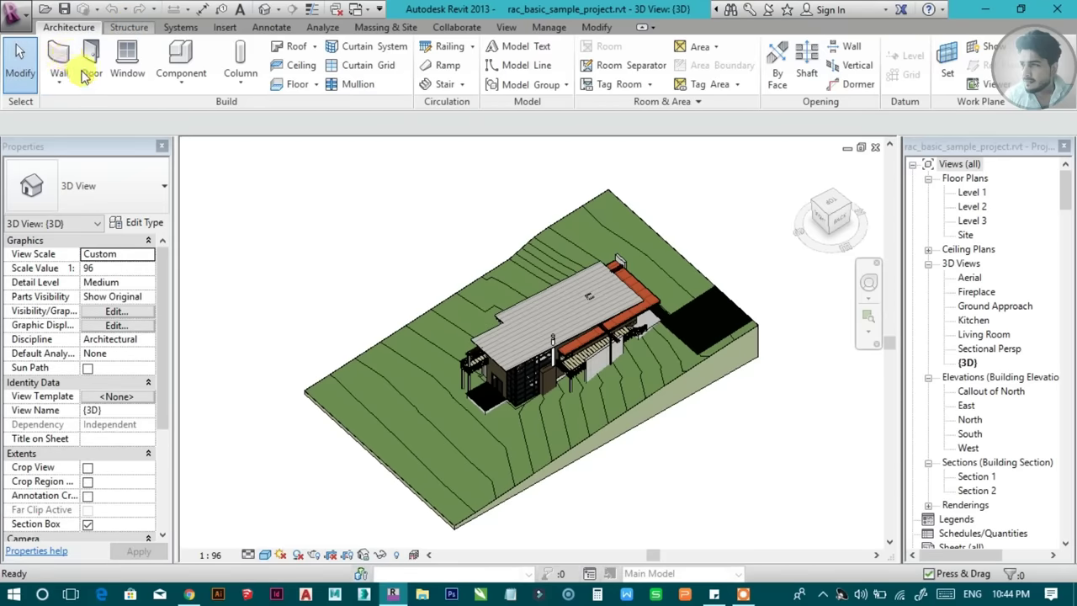
scroll(84, 76, down, 1)
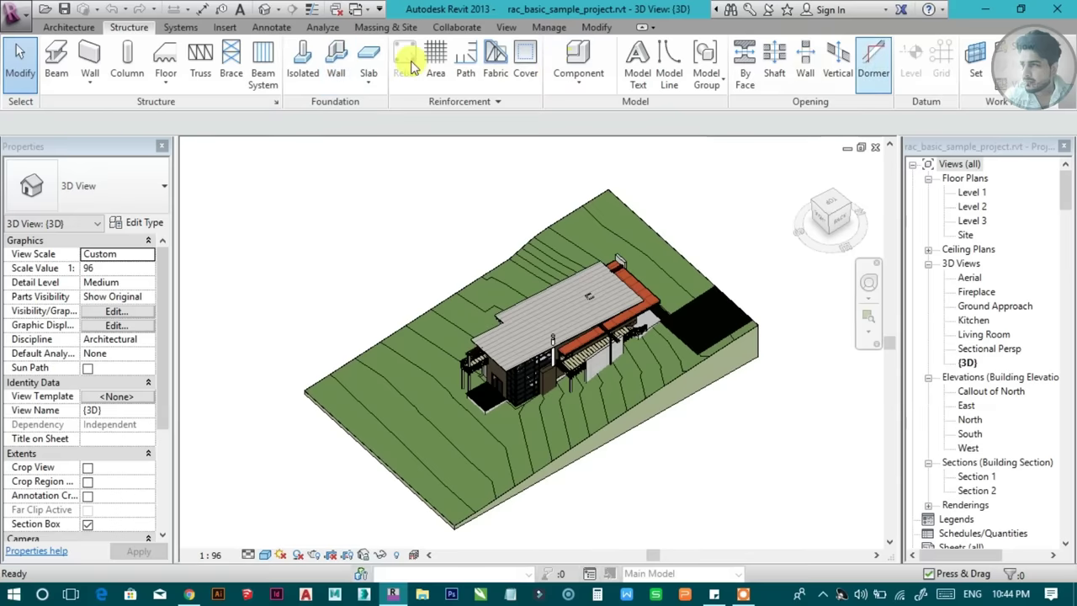
shift+middle_drag(429, 416, 494, 257)
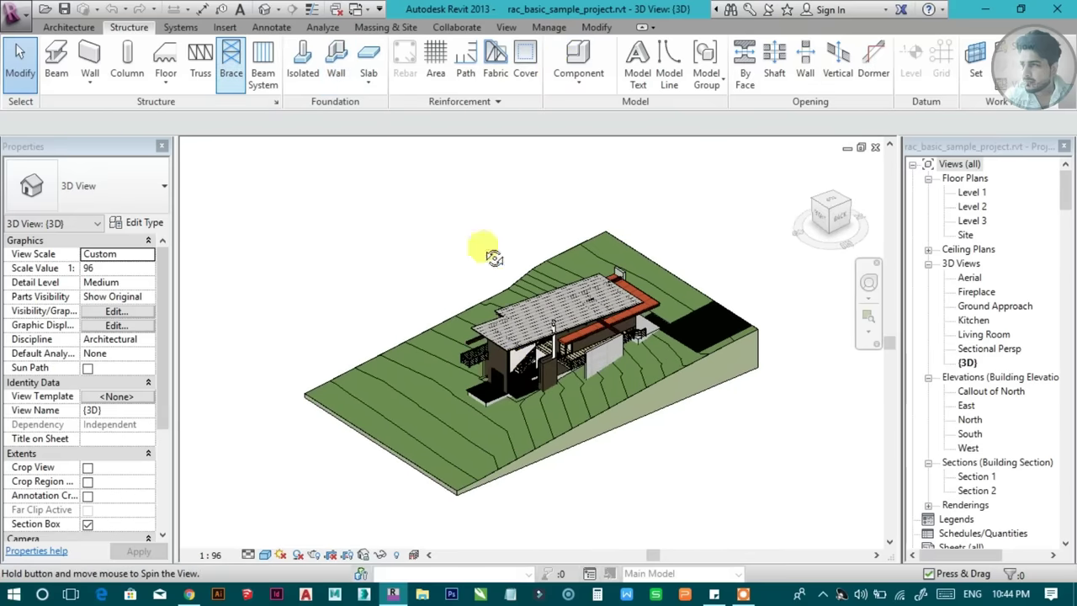
shift+middle_drag(489, 340, 505, 336)
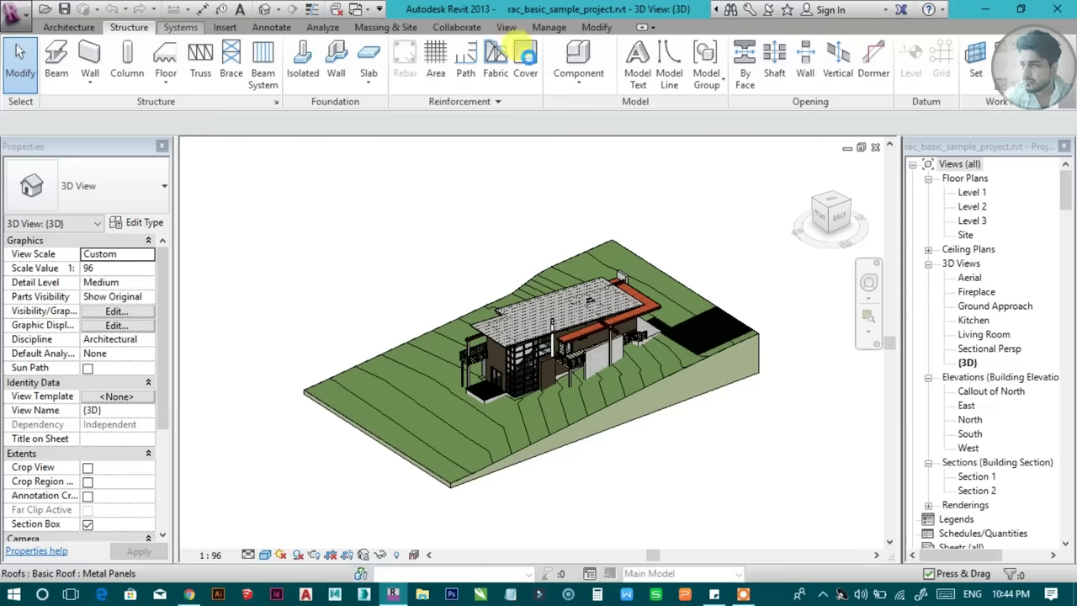
scroll(907, 99, down, 1)
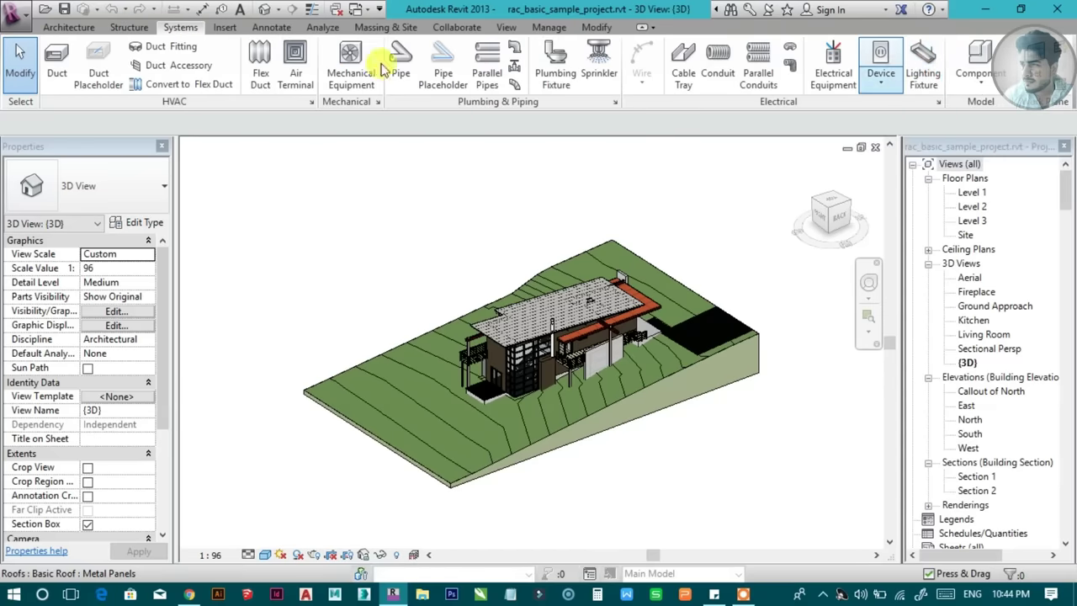
Browse the Insert and Massing & Site ribbon tabs, then return to Architecture
click(215, 30)
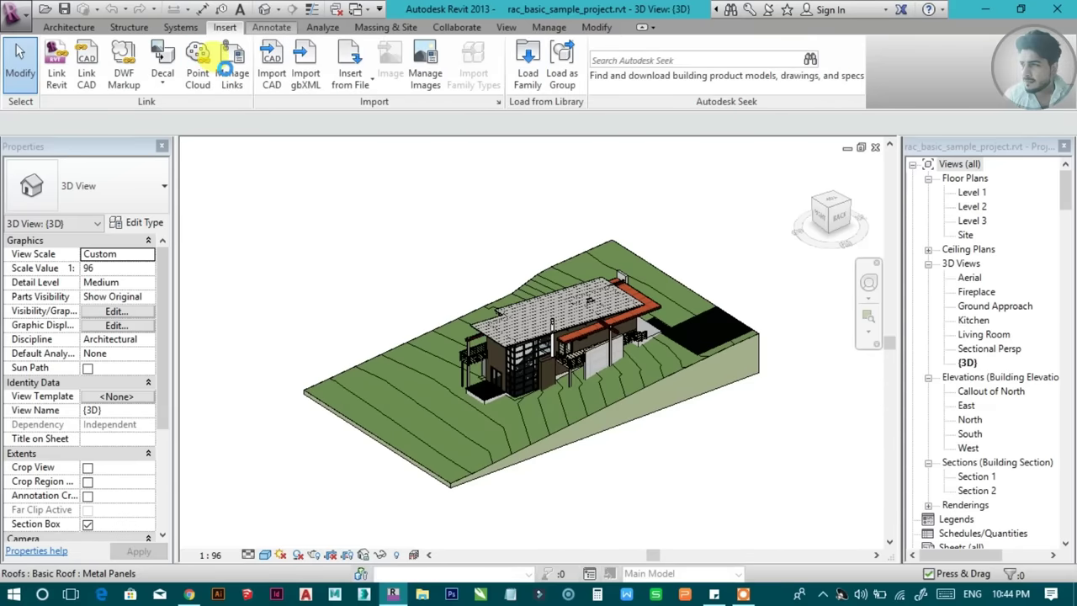
scroll(227, 76, down, 1)
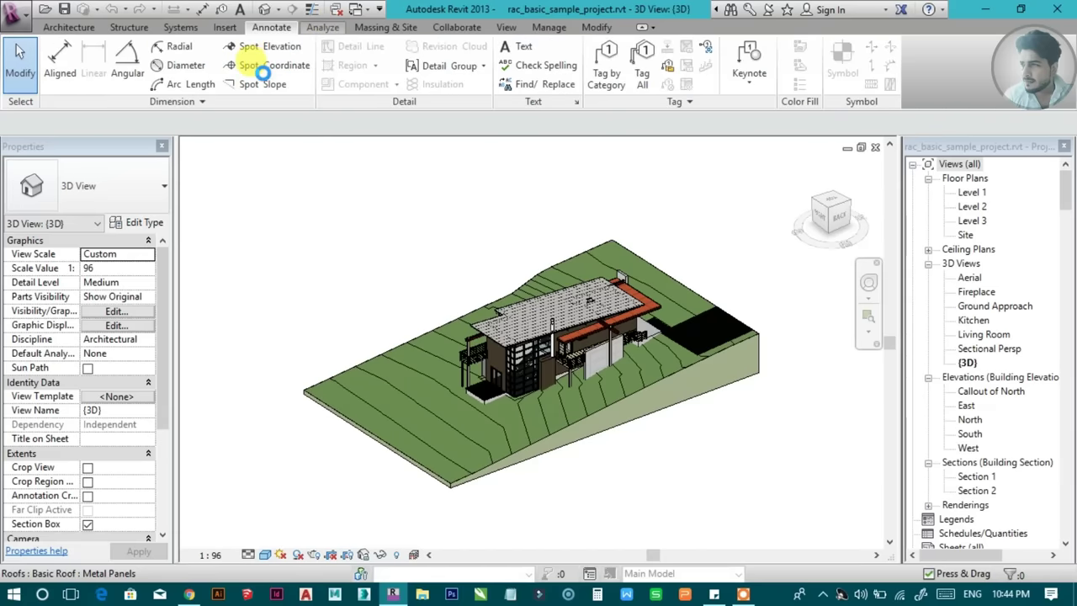
scroll(264, 73, down, 1)
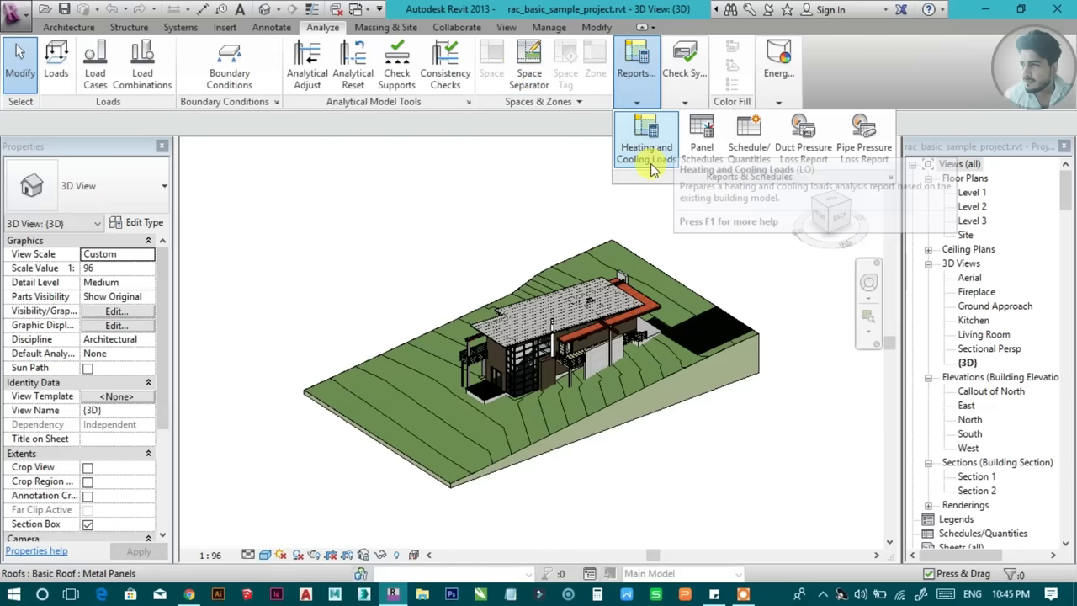
click(389, 28)
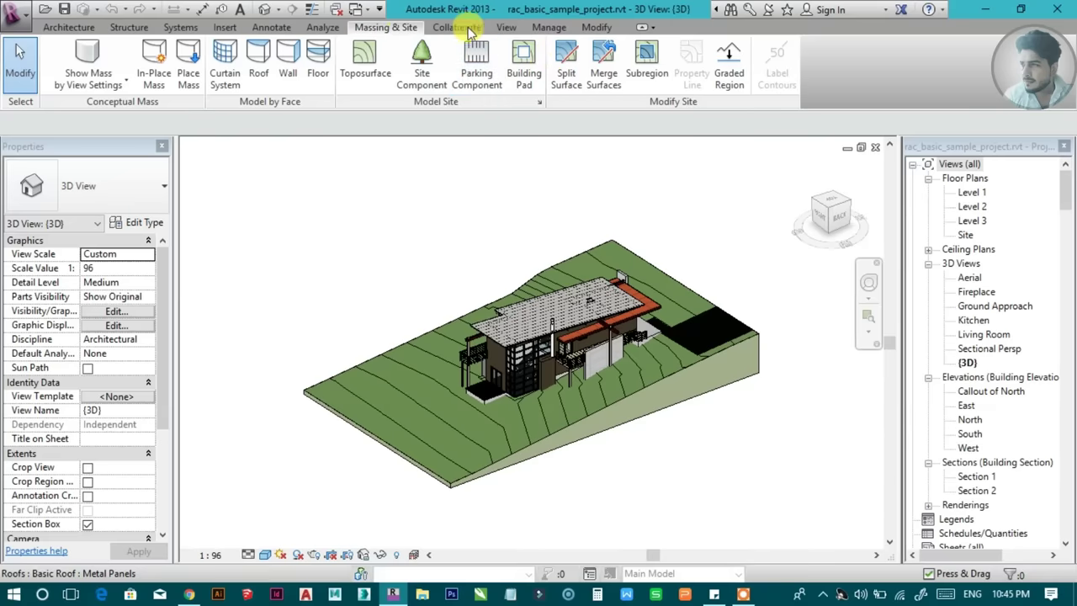
click(69, 27)
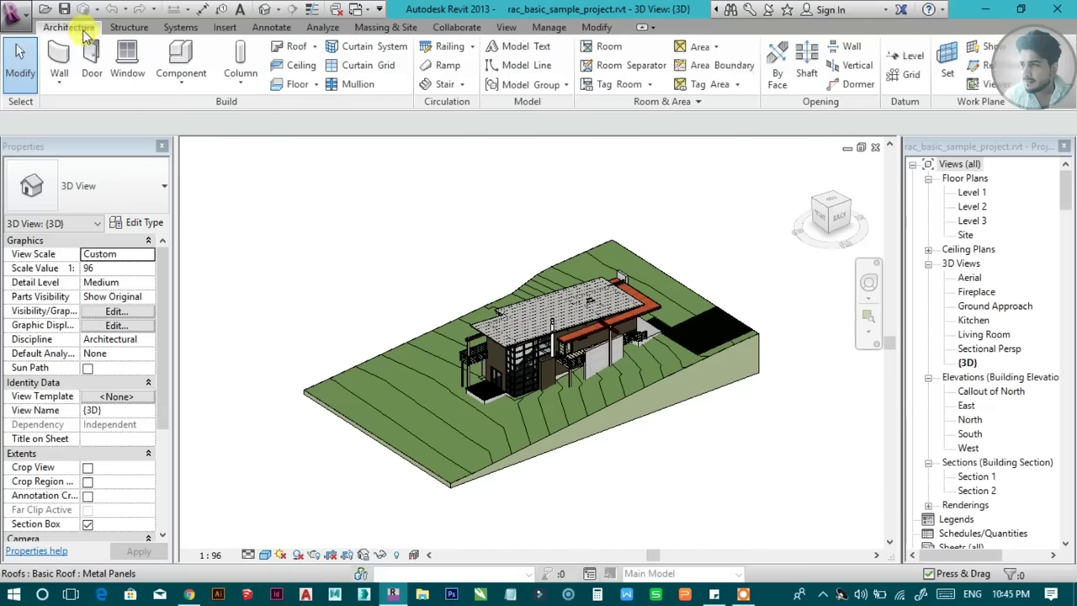
Pan and orbit the 3D view, then orbit to the stair-and-entry side and zoom in close
middle_drag(493, 308, 450, 245)
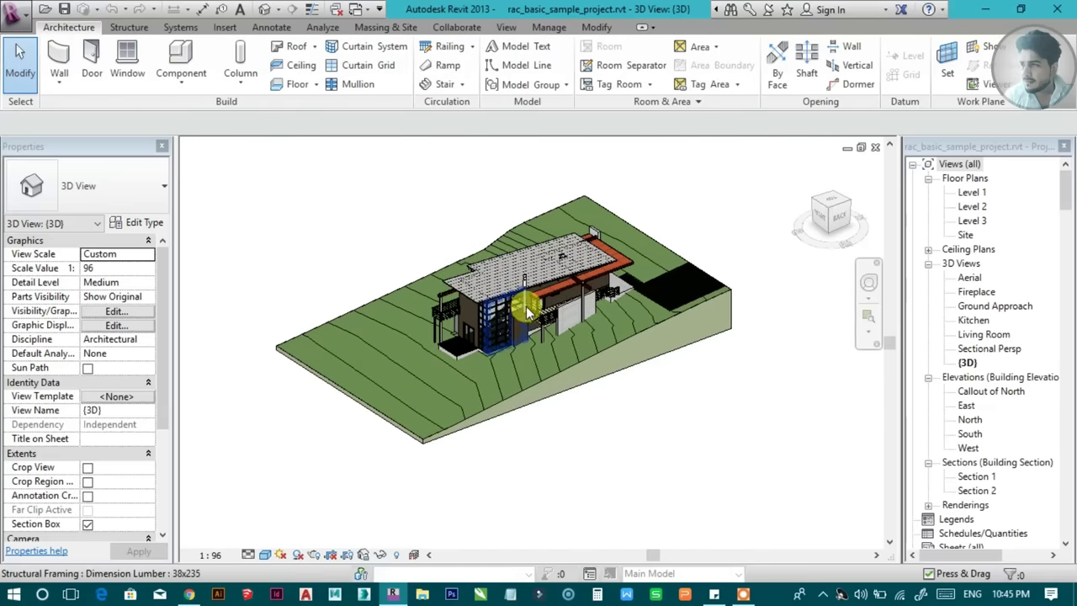
mouse_move(502, 308)
middle_down()
mouse_move(507, 327)
mouse_move(523, 293)
middle_up()
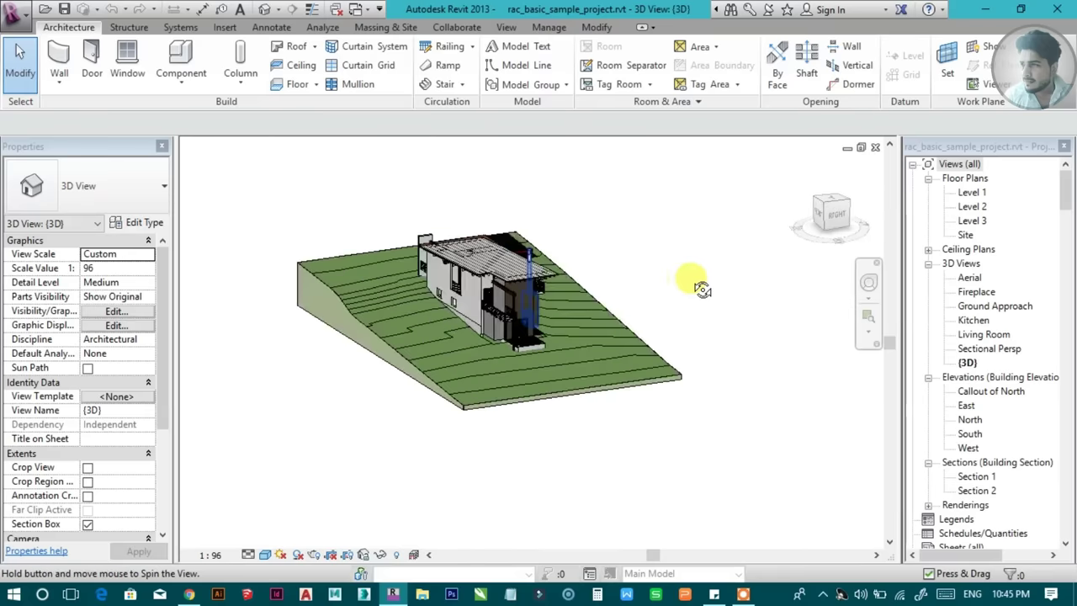
scroll(522, 292, up, 3)
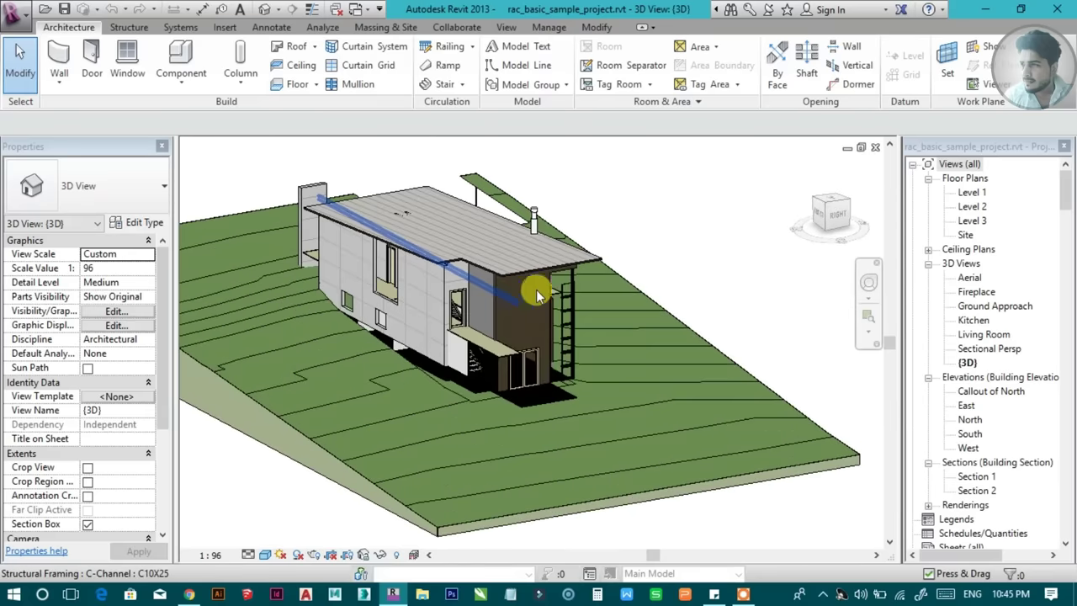
scroll(533, 289, up, 2)
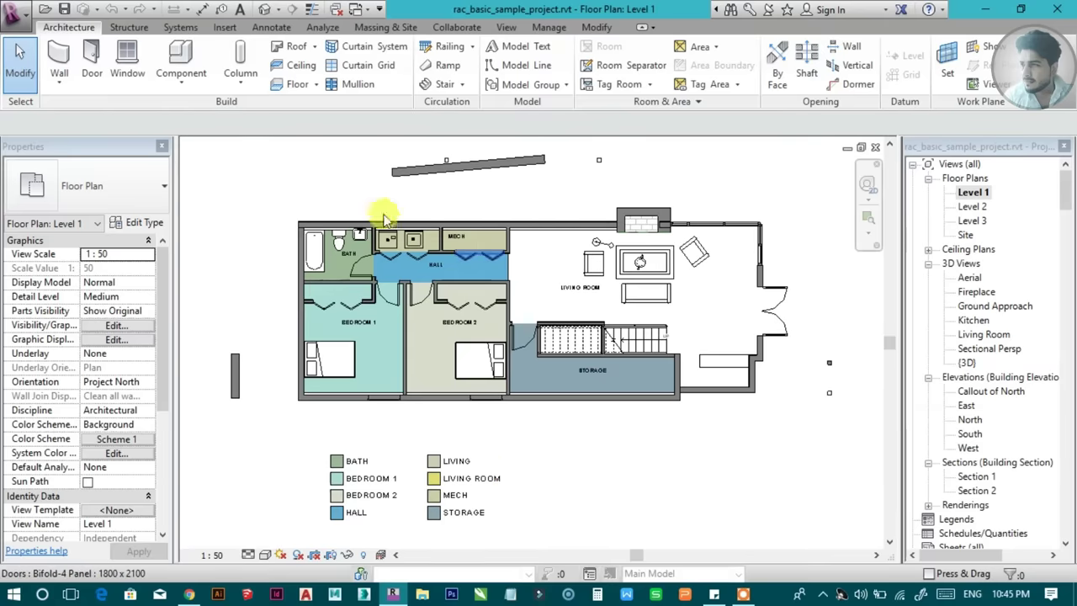
click(264, 11)
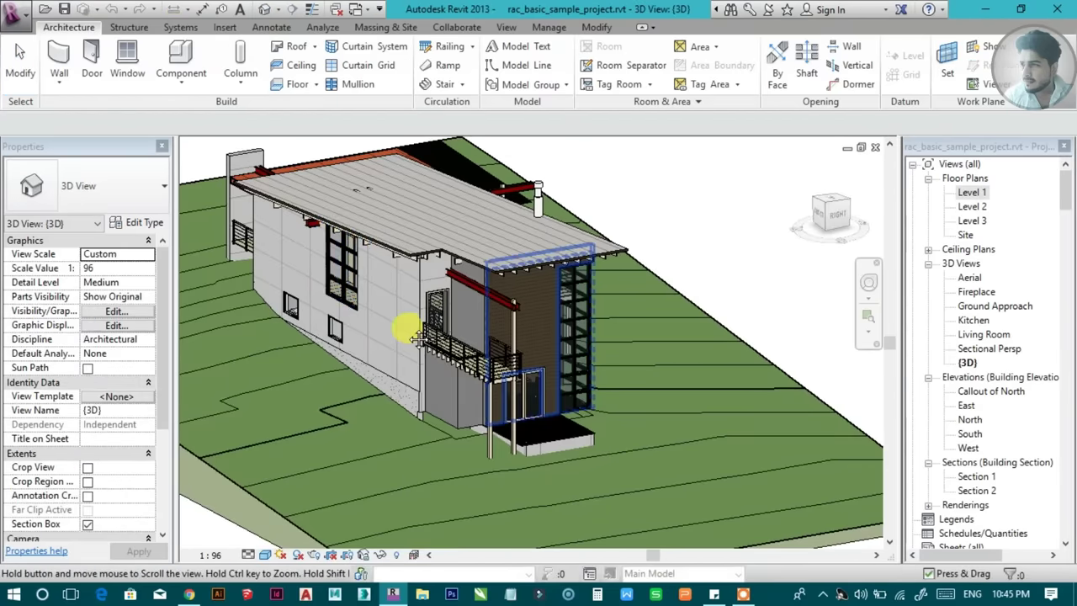
shift+middle_drag(409, 320, 474, 308)
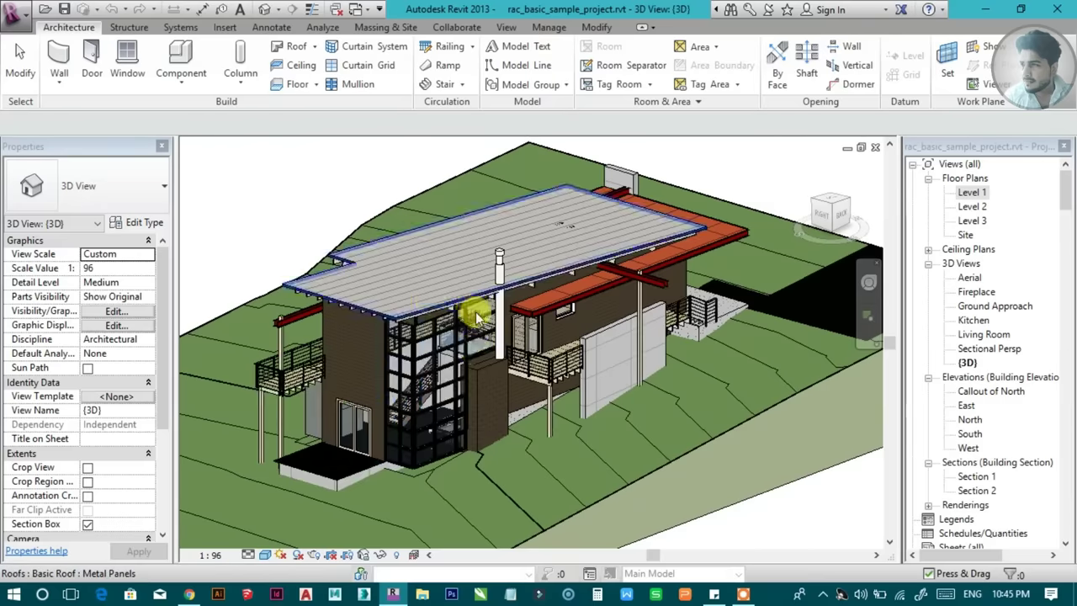
mouse_move(538, 282)
shift+middle_down()
mouse_move(535, 309)
mouse_move(476, 305)
mouse_move(457, 319)
mouse_move(555, 356)
mouse_move(342, 210)
shift+middle_up()
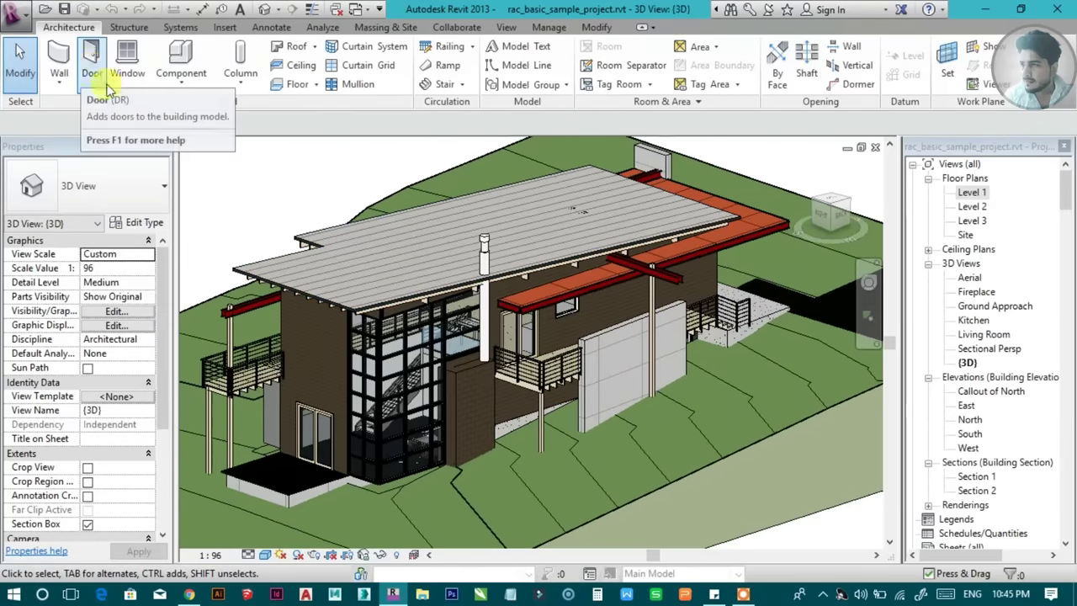
scroll(318, 417, up, 2)
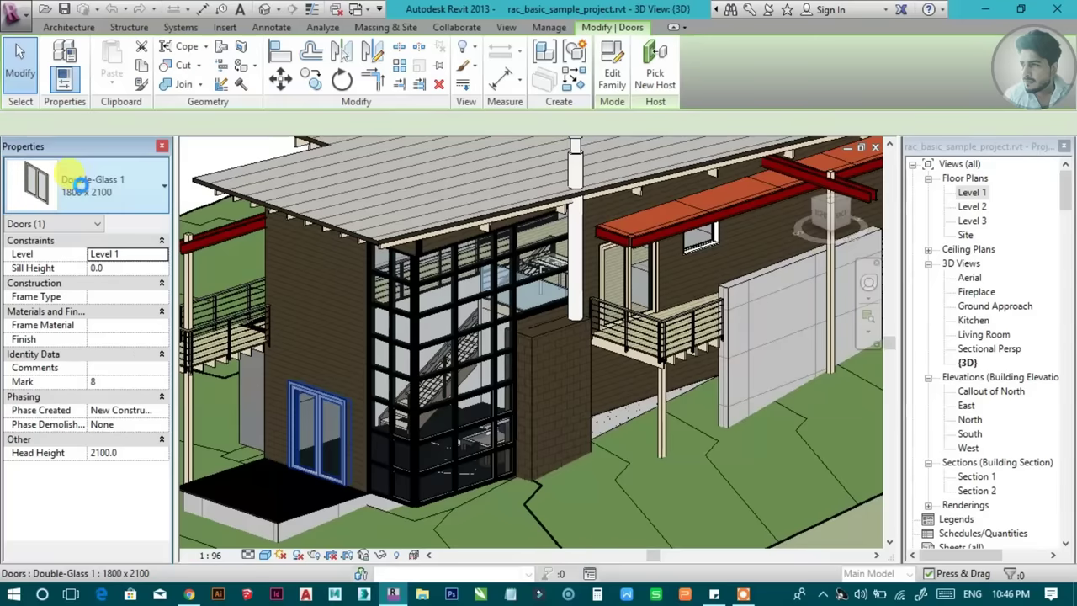
click(84, 189)
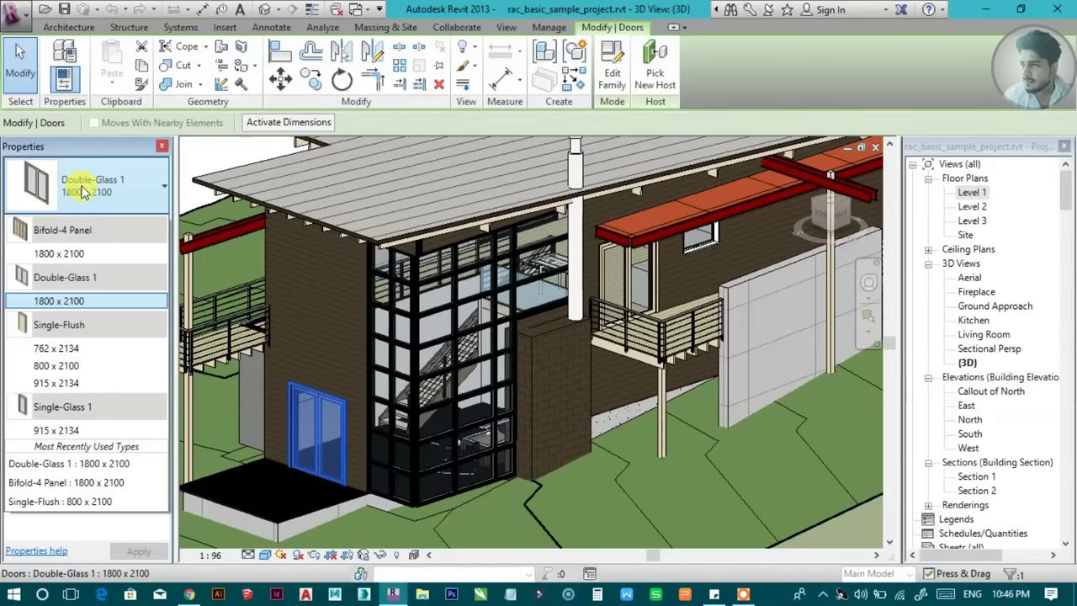
click(84, 189)
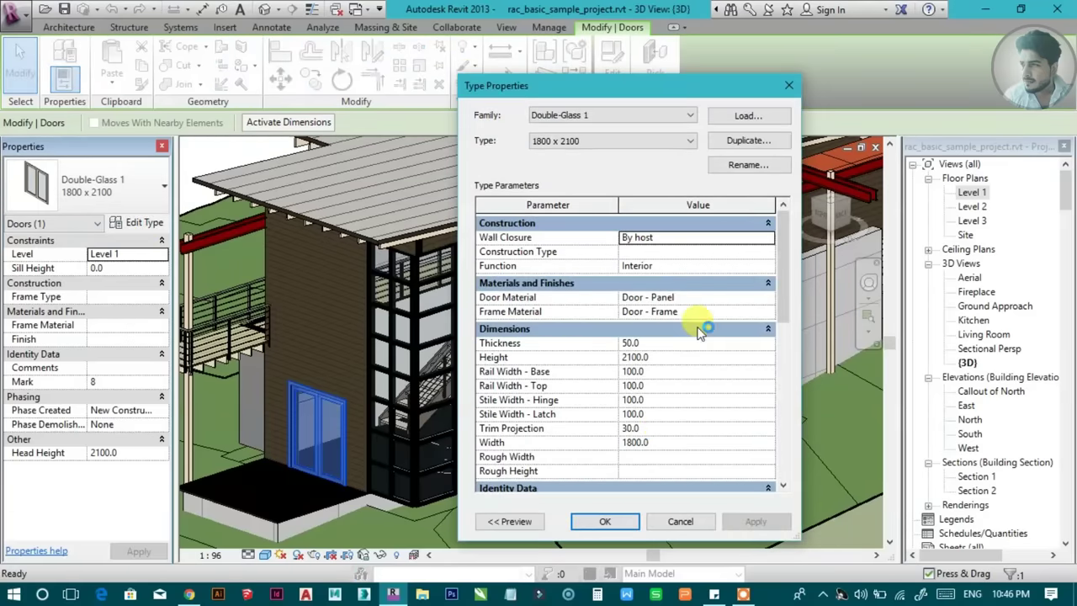
click(787, 94)
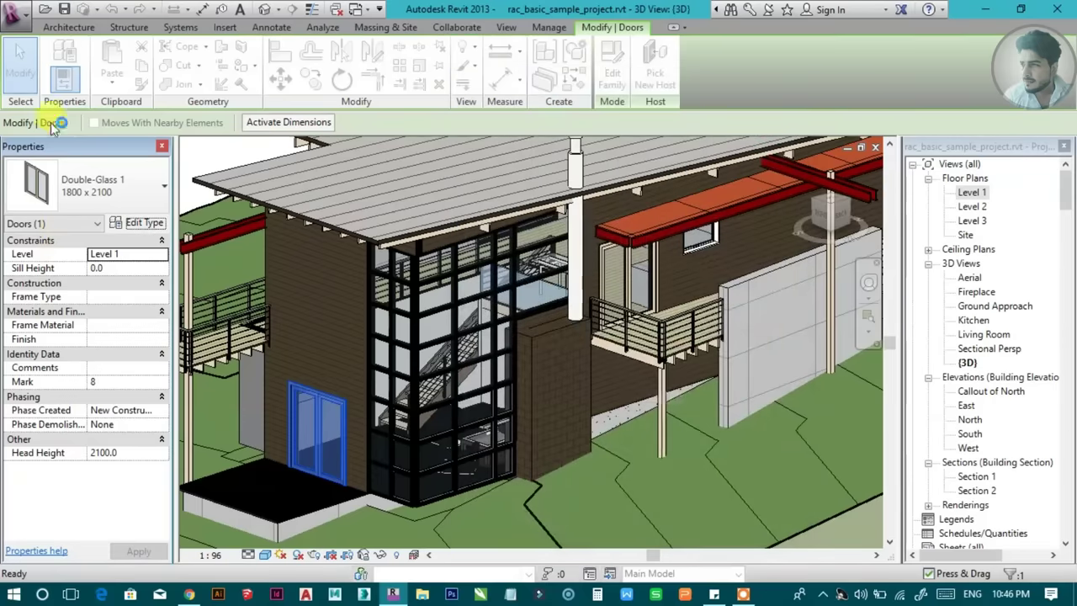
click(69, 27)
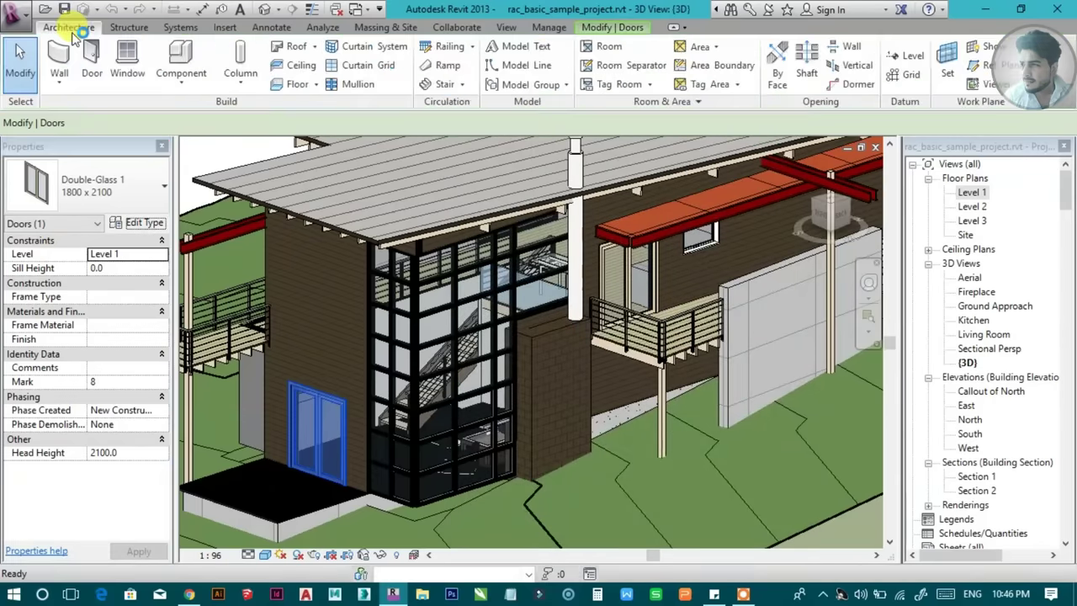
click(124, 69)
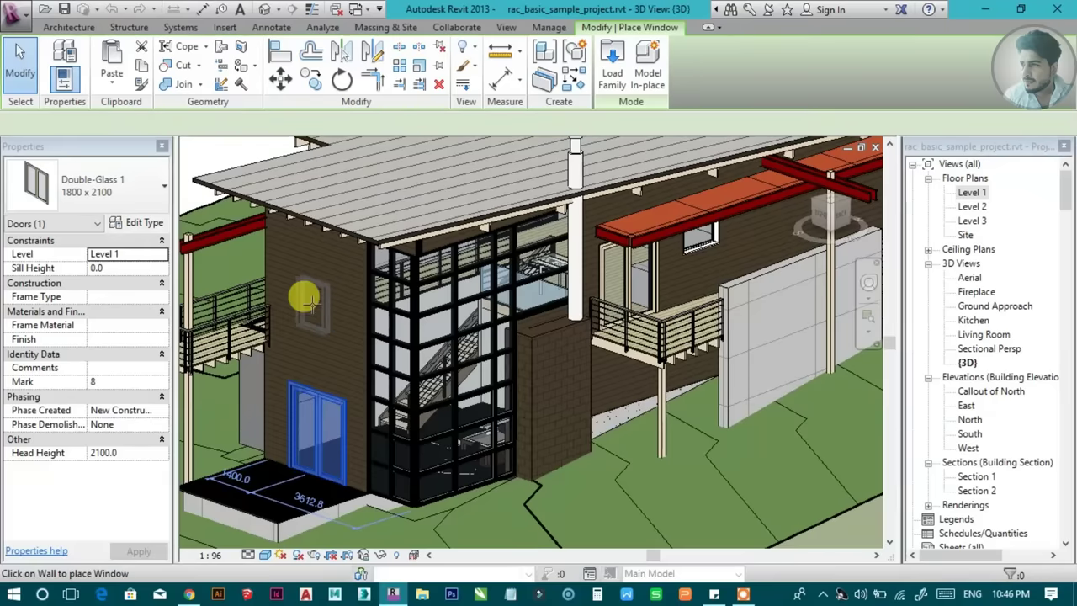
Place two windows in the brick wall above the glass double door, then end placement
click(355, 298)
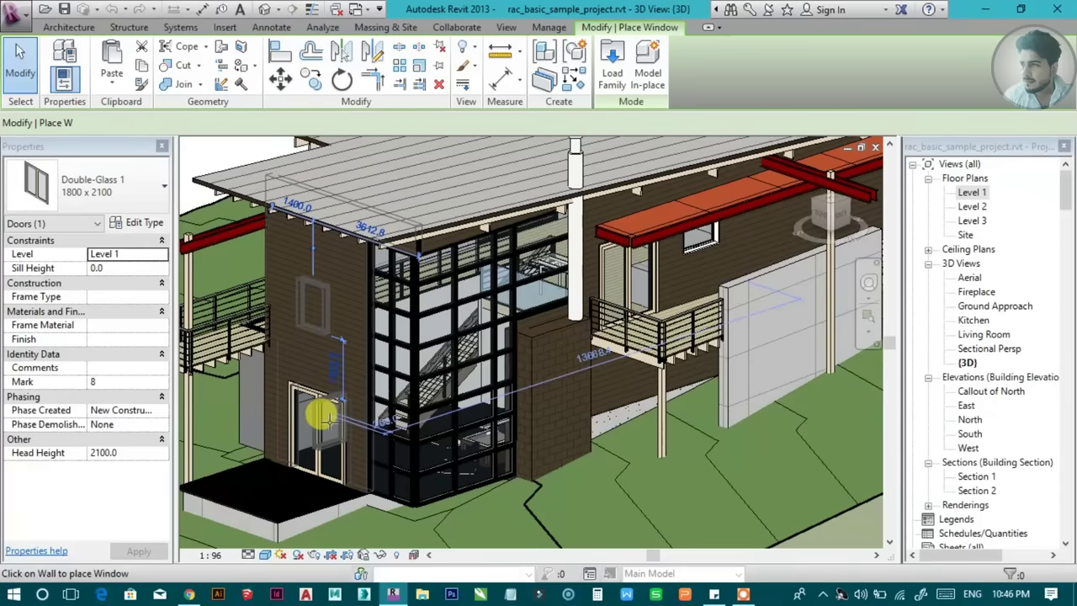
click(438, 337)
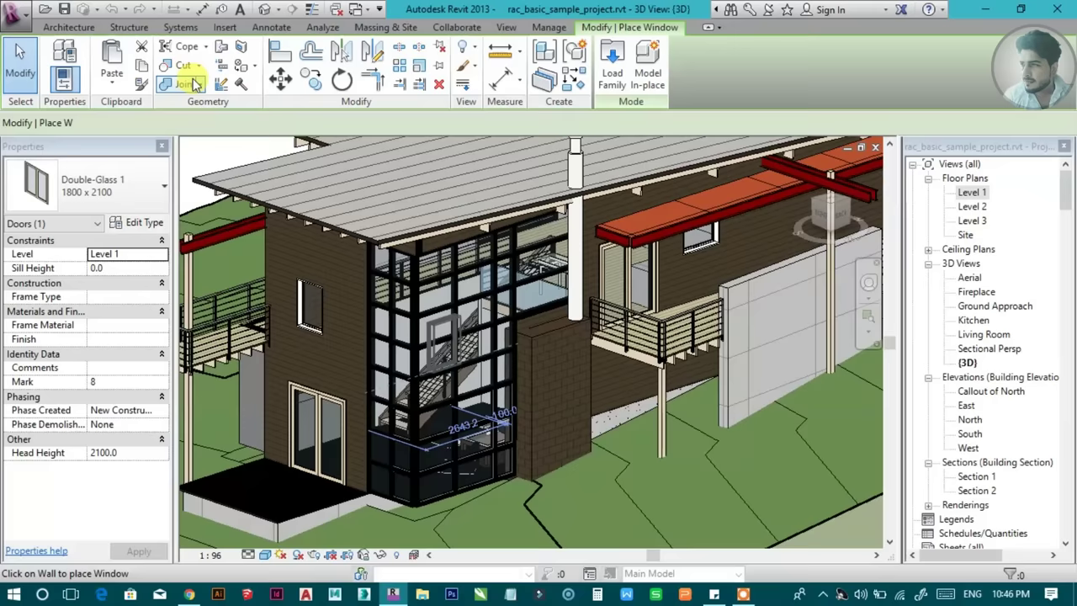
click(84, 28)
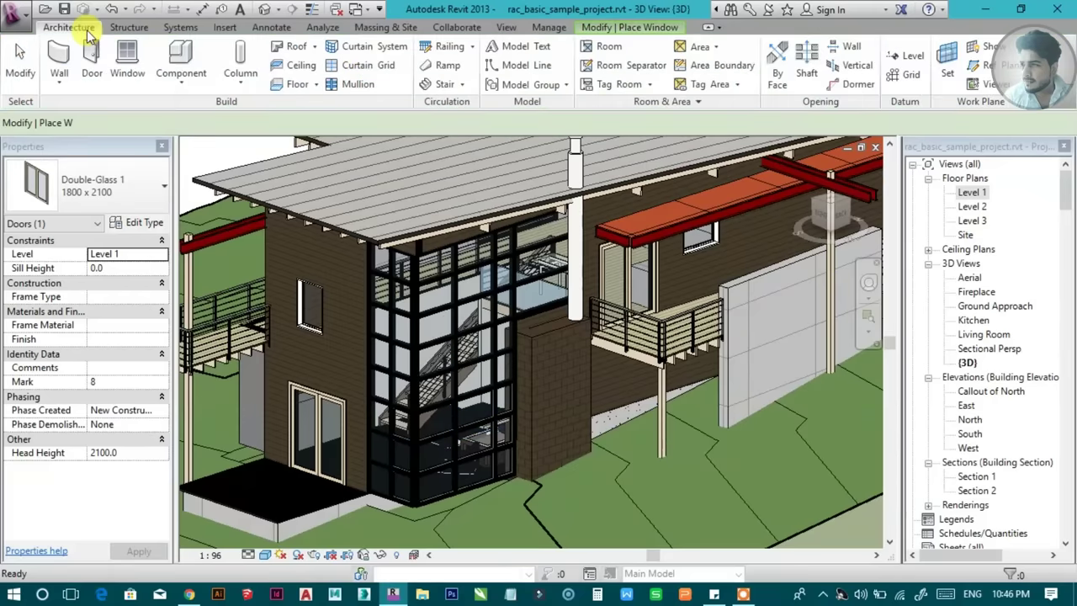
Start Place Component and select the Chair-Corbu type from the Type Selector
click(175, 88)
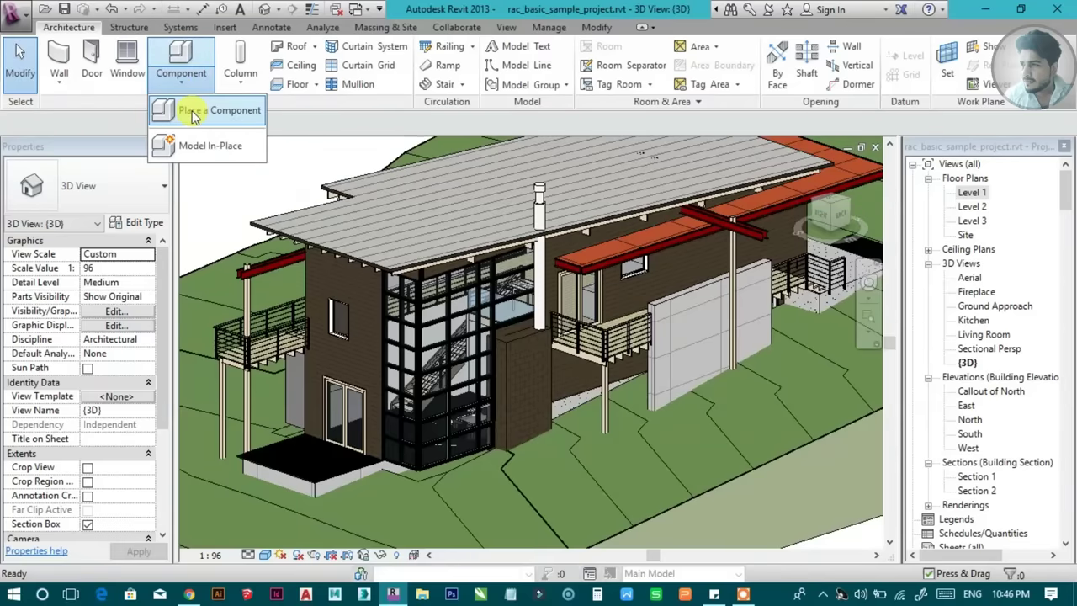
click(192, 114)
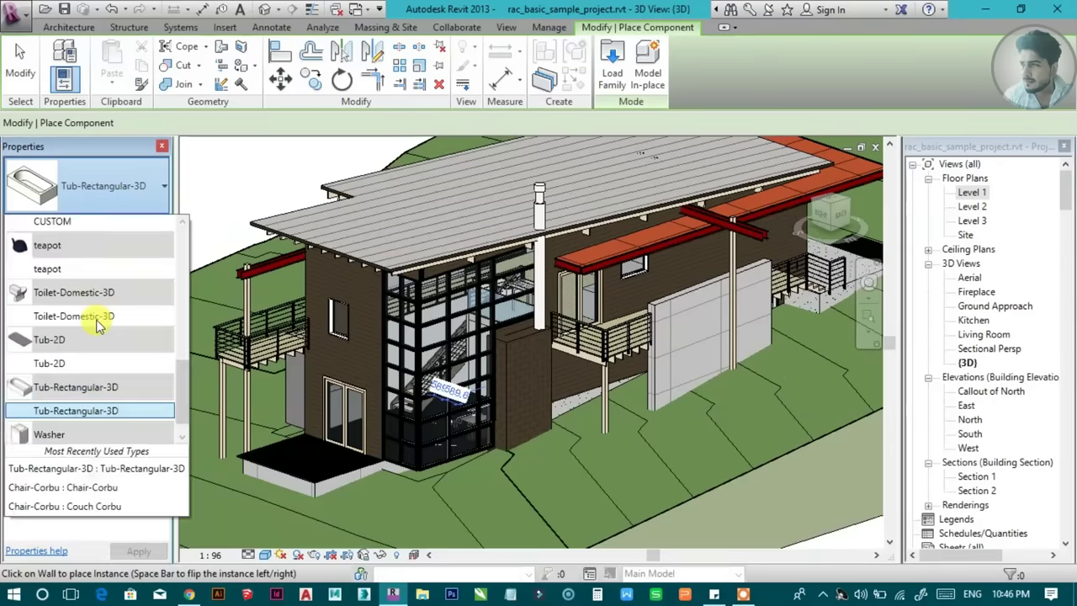
scroll(99, 397, up, 1)
scroll(99, 397, up, 1)
scroll(99, 397, up, 1)
scroll(100, 397, up, 1)
scroll(99, 397, up, 1)
scroll(100, 397, up, 1)
scroll(99, 397, up, 2)
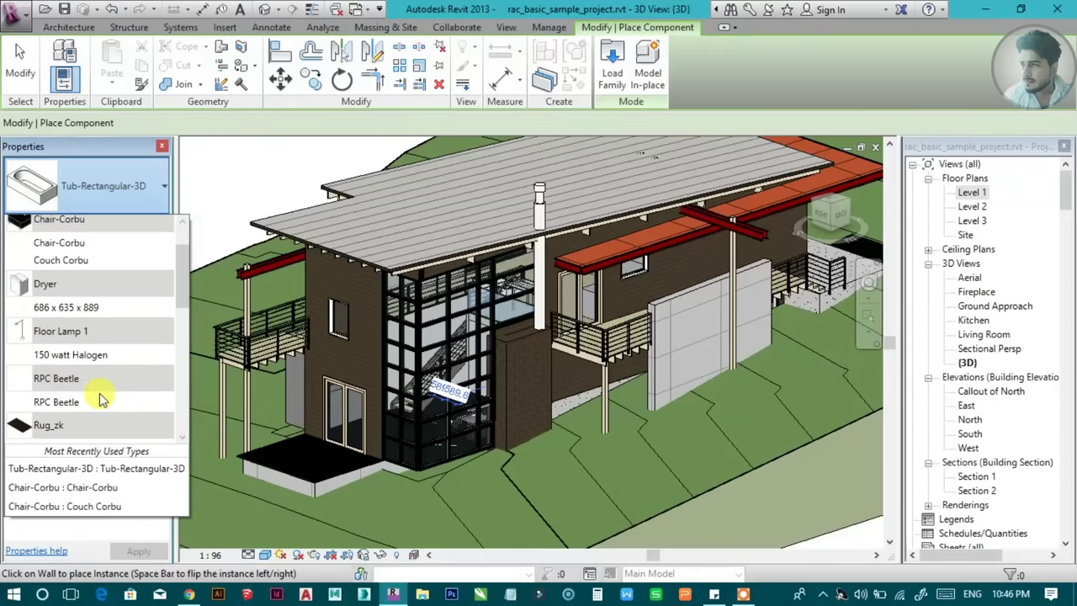
scroll(99, 397, up, 1)
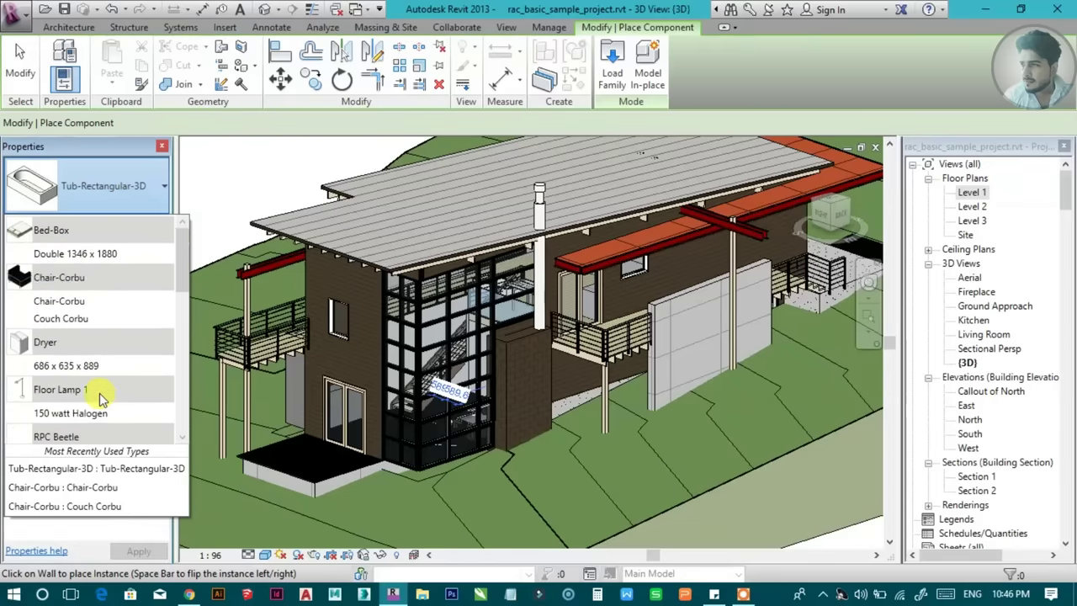
click(56, 301)
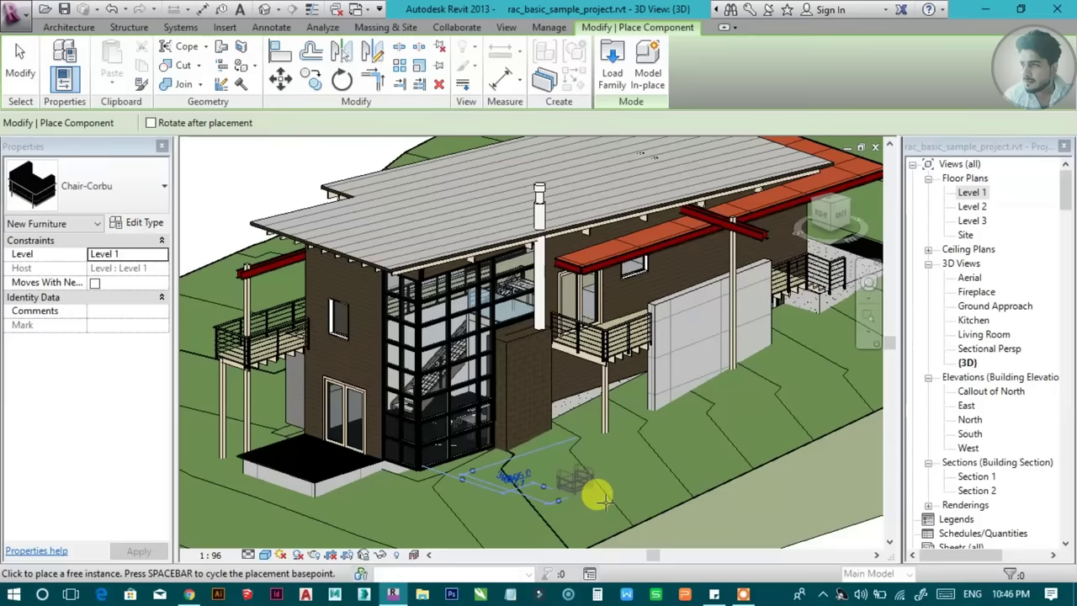
Drop the Chair-Corbu on the ground near the house and stop placing chairs
click(614, 481)
click(594, 497)
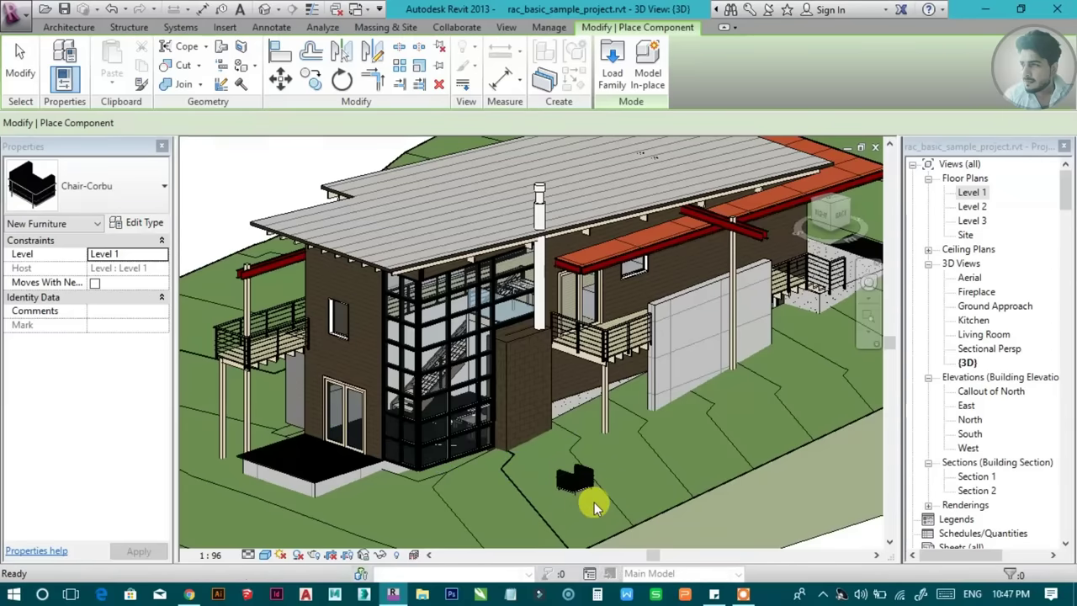
key(Escape)
shift+middle_drag(505, 427, 551, 416)
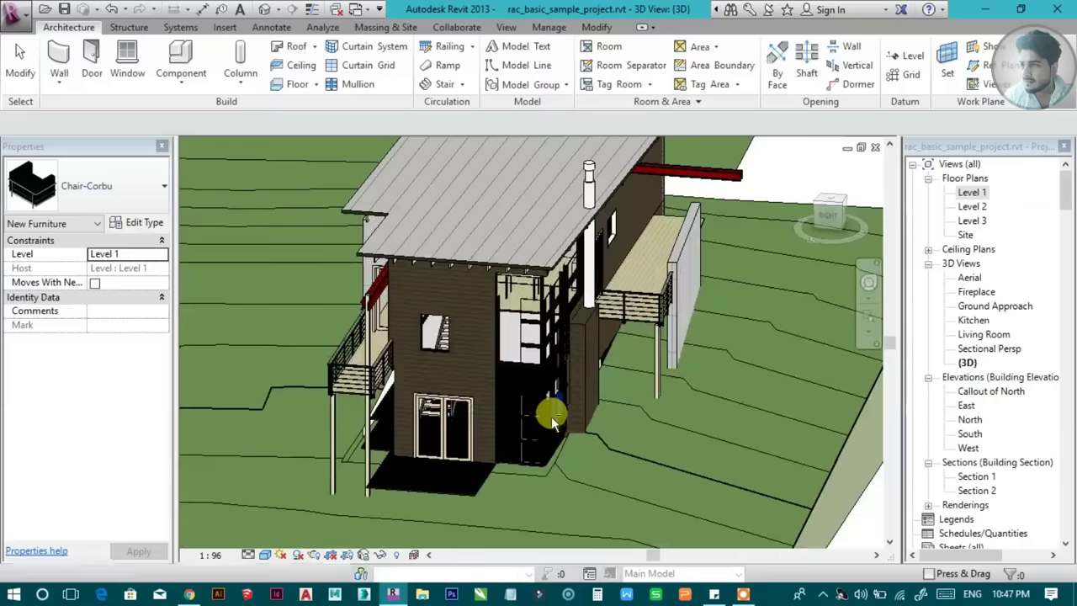
mouse_move(482, 376)
shift+middle_down()
mouse_move(595, 375)
mouse_move(396, 342)
mouse_move(409, 337)
mouse_move(407, 360)
shift+middle_up()
shift+middle_drag(286, 136, 252, 92)
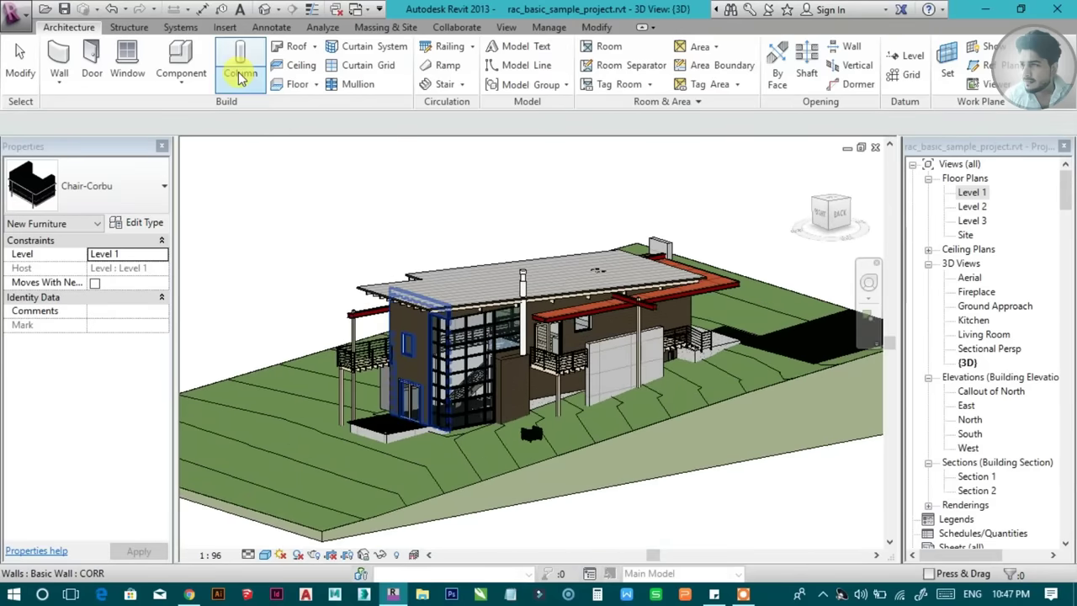
key(Escape)
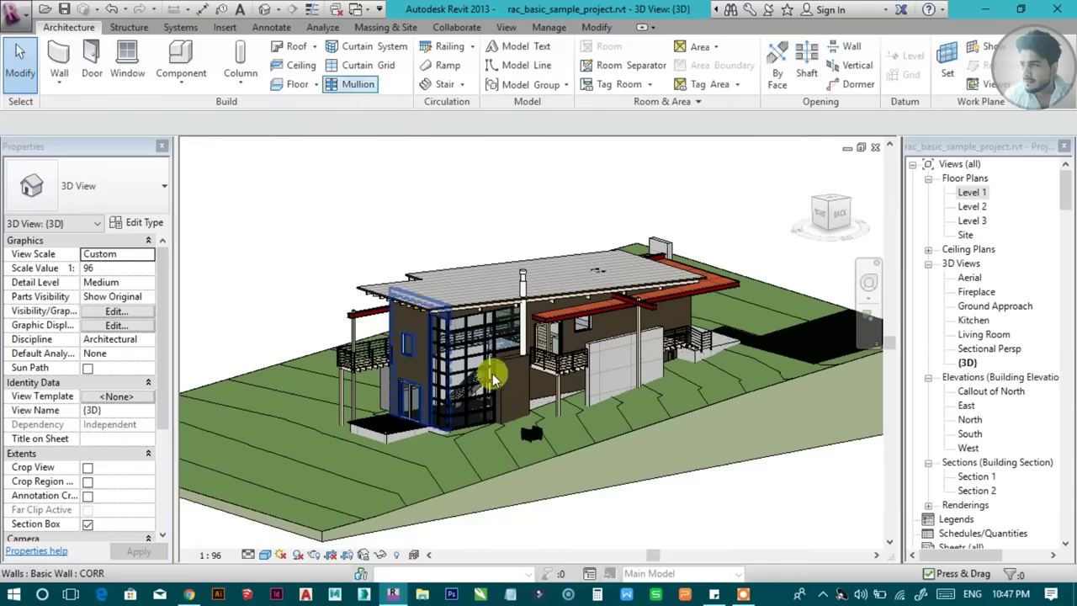
shift+middle_drag(457, 315, 457, 403)
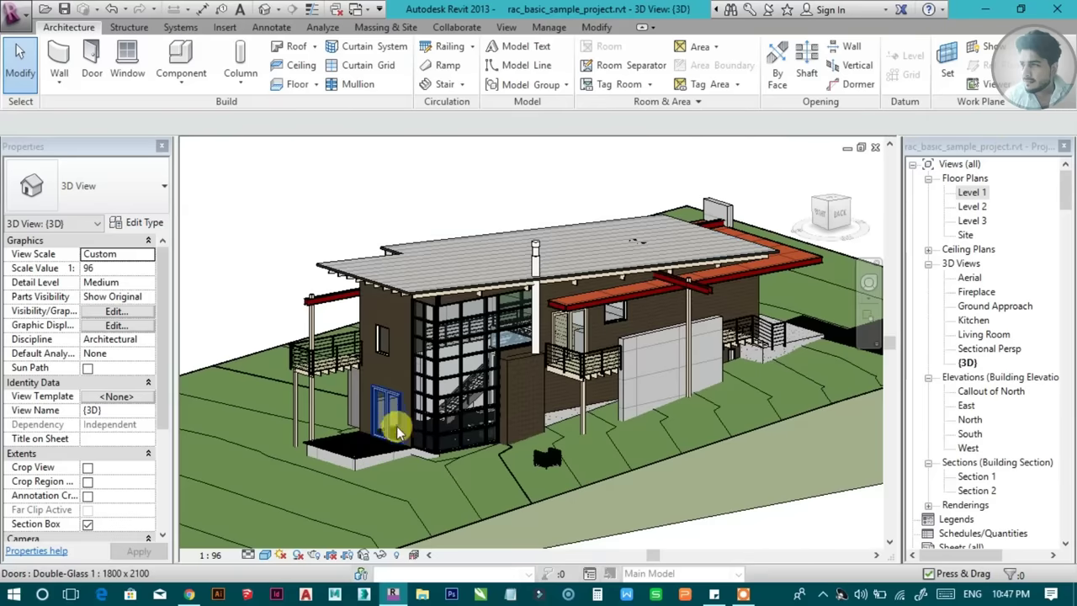
scroll(468, 409, up, 3)
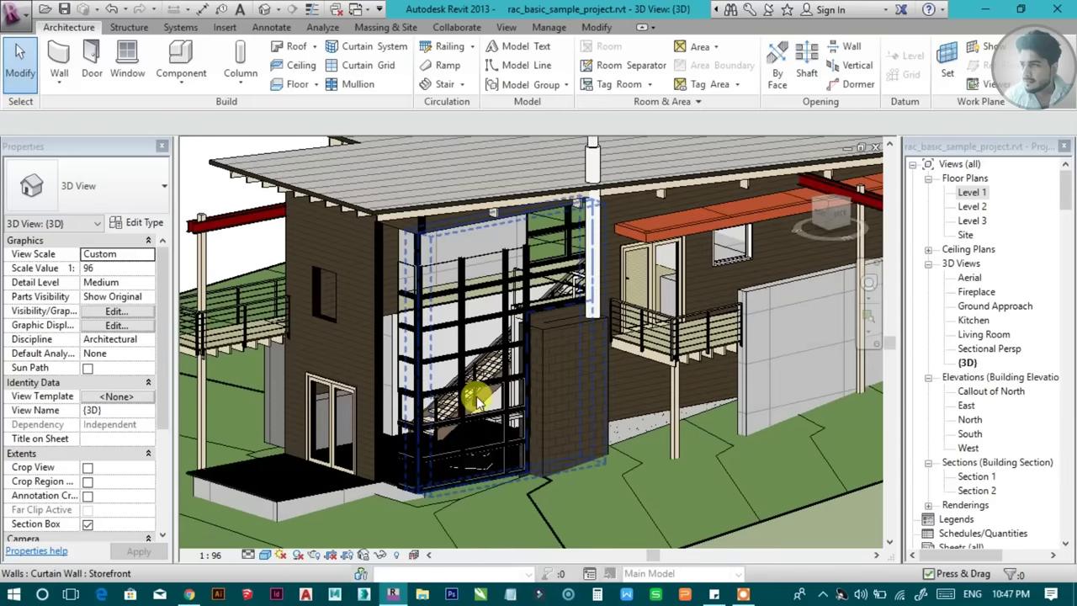
scroll(474, 404, up, 3)
scroll(471, 360, down, 5)
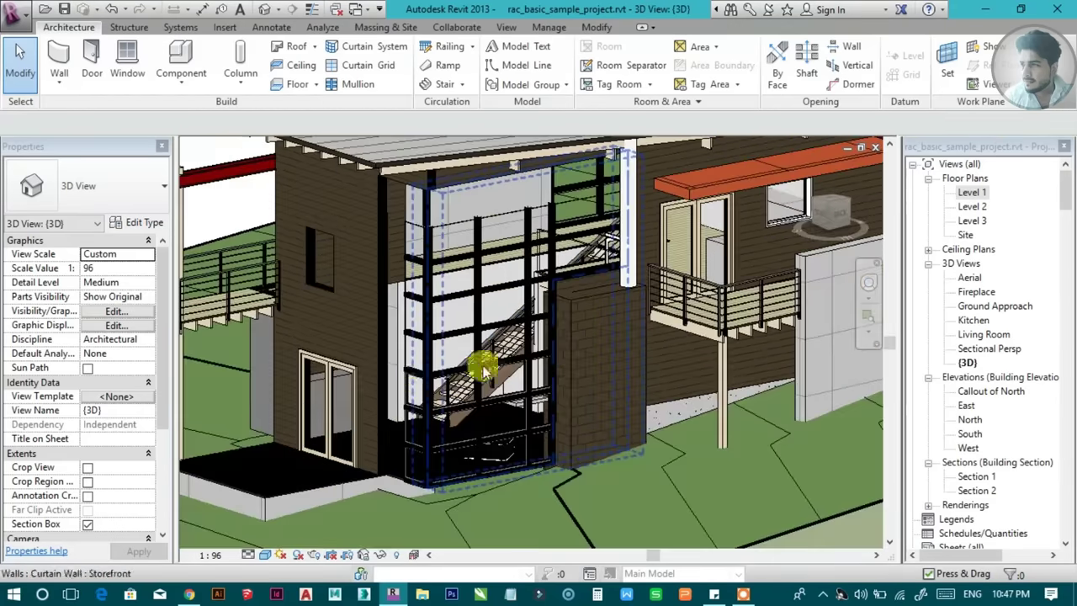
scroll(500, 135, down, 2)
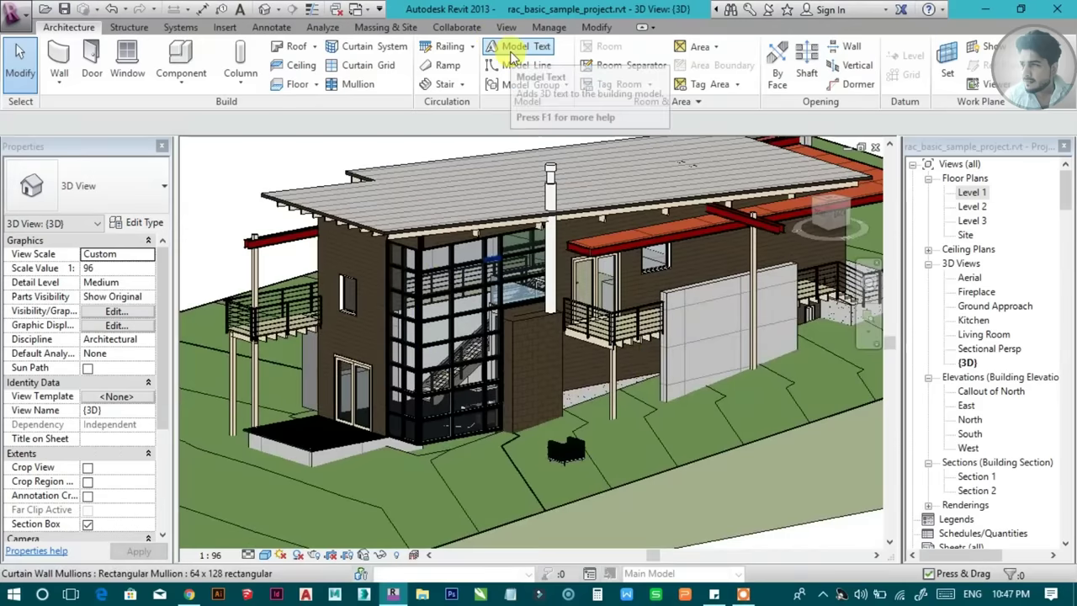
shift+middle_drag(547, 310, 686, 80)
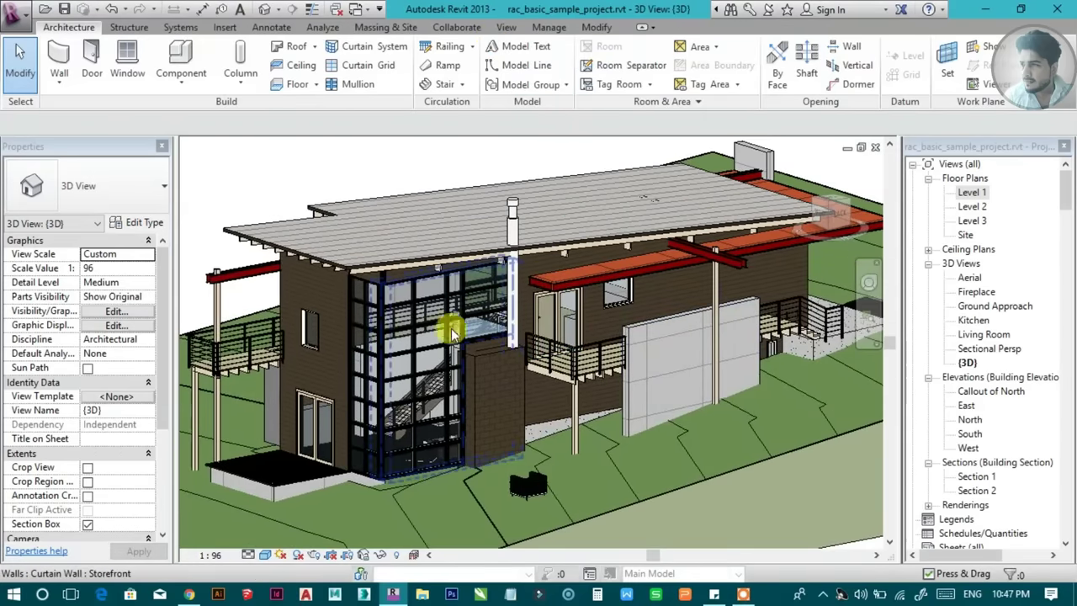
Open the Level 1 floor plan and zoom in on the colour-filled rooms and legend
double_click(972, 193)
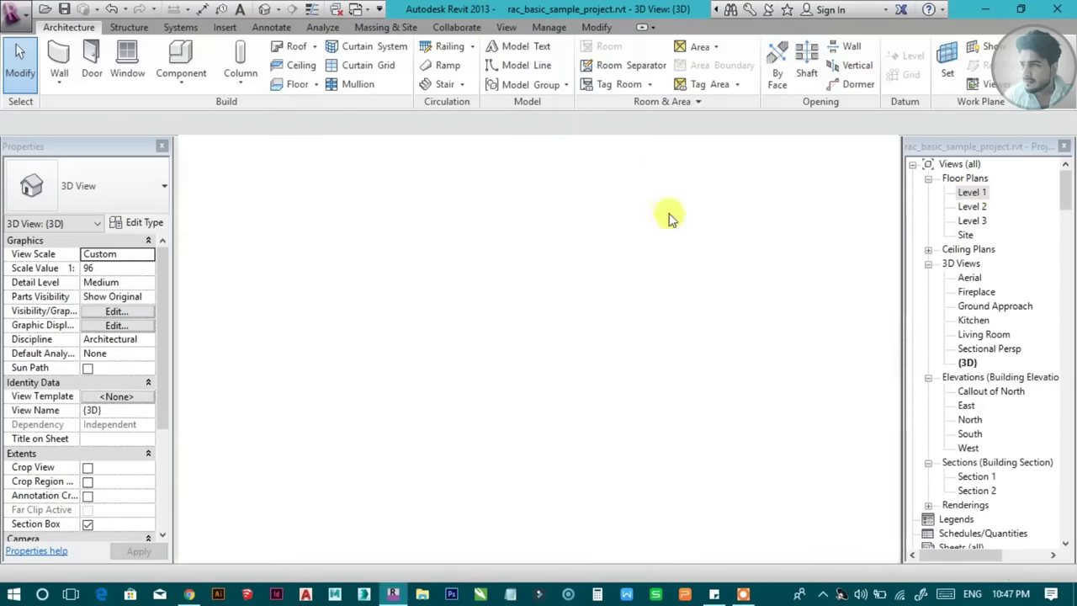
scroll(344, 313, up, 2)
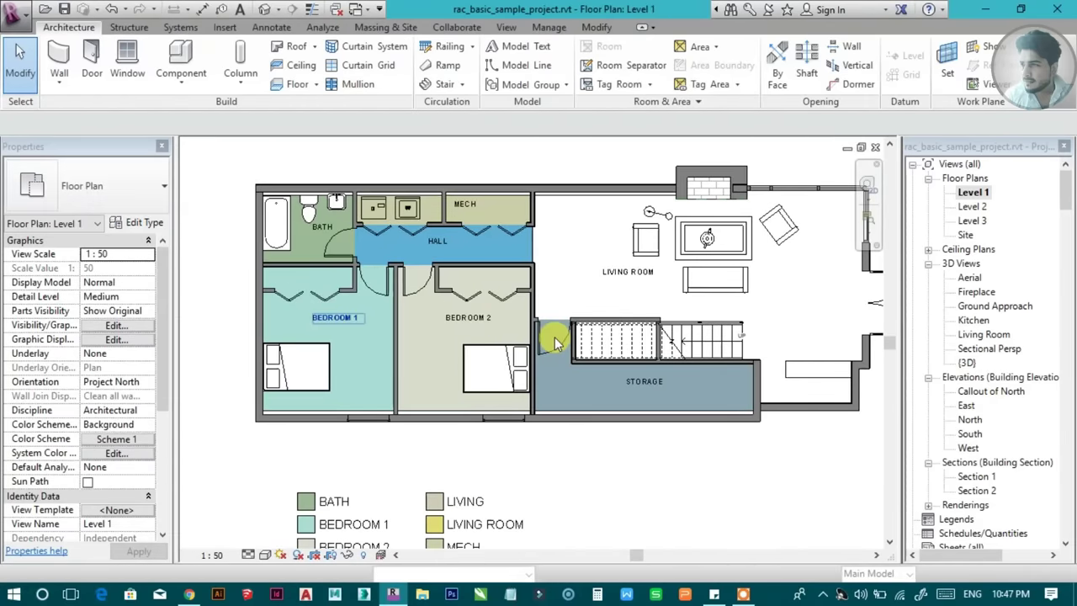
scroll(580, 316, down, 2)
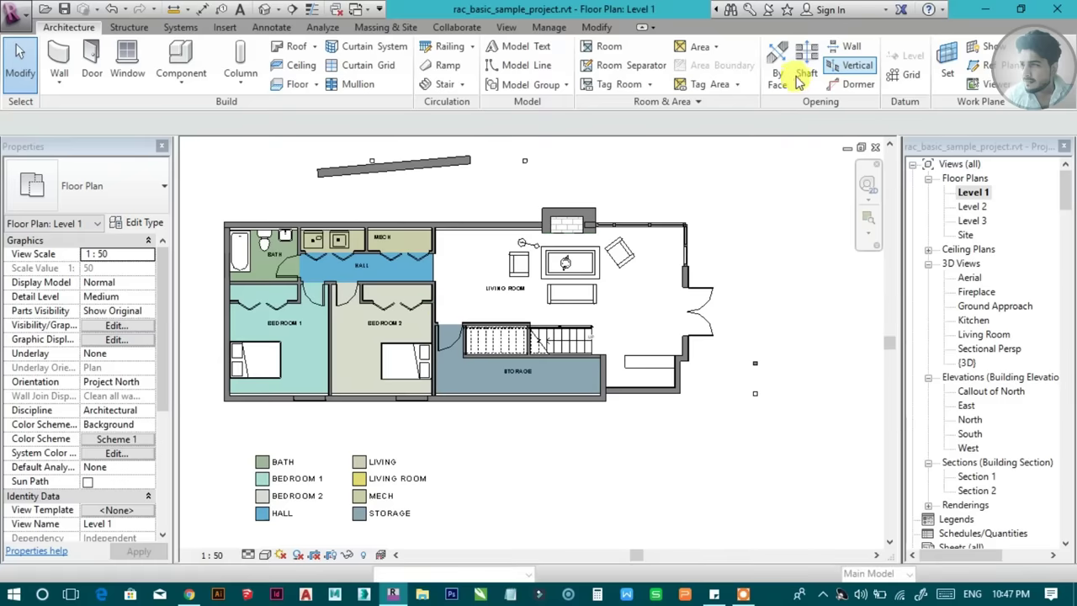
scroll(484, 278, up, 1)
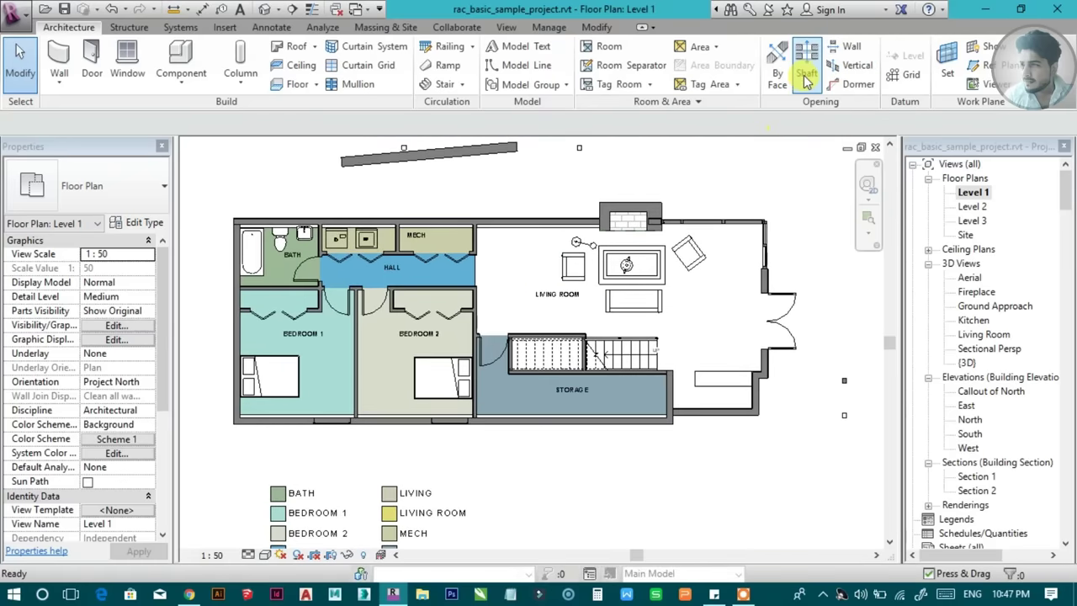
scroll(528, 357, up, 1)
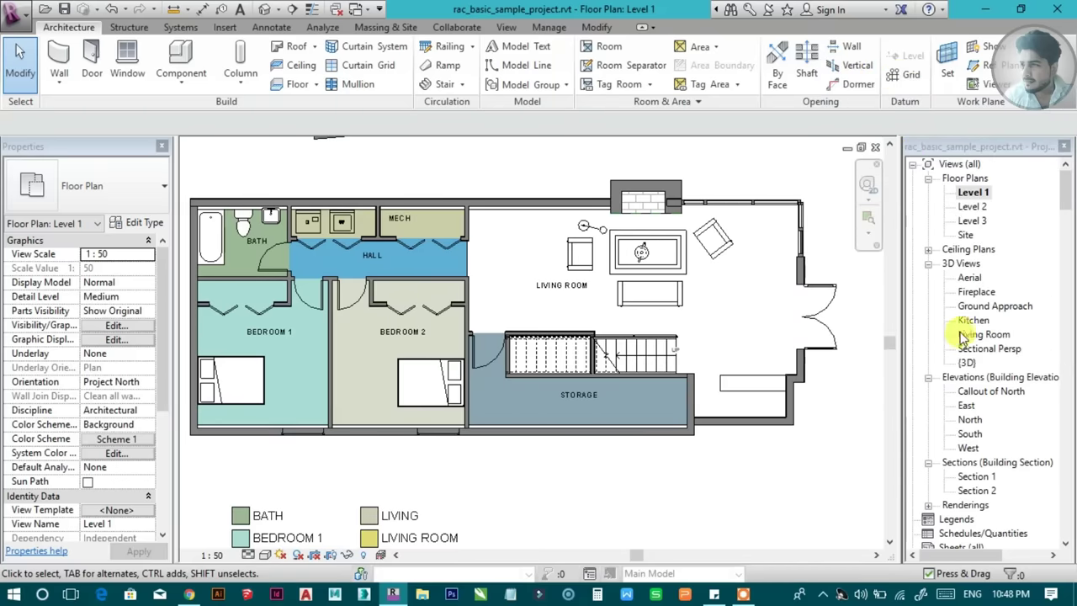
Open the East elevation and switch its visual style to Shaded
double_click(967, 405)
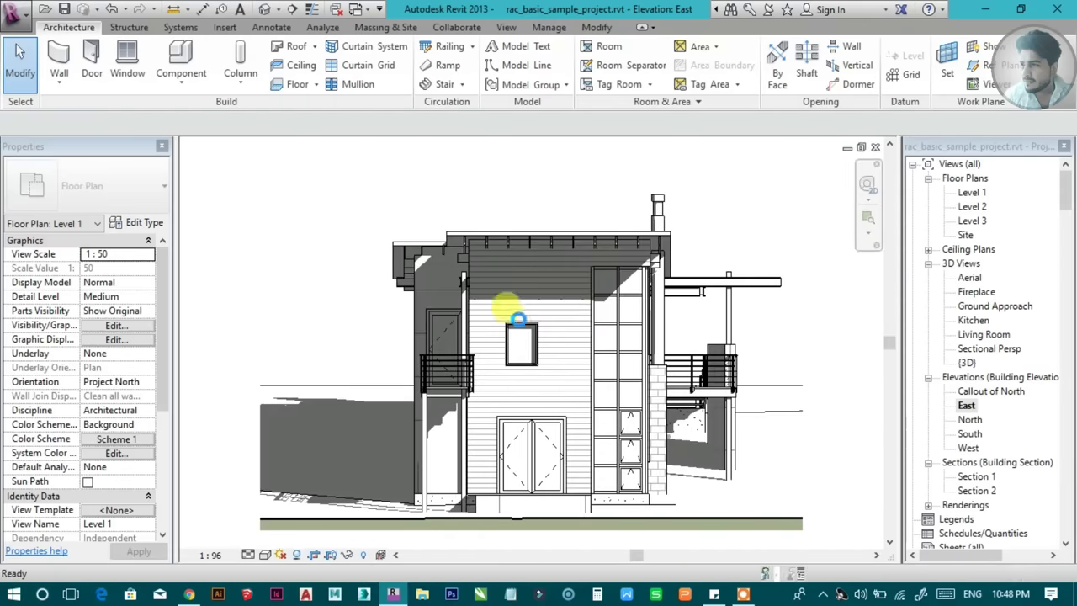
click(266, 559)
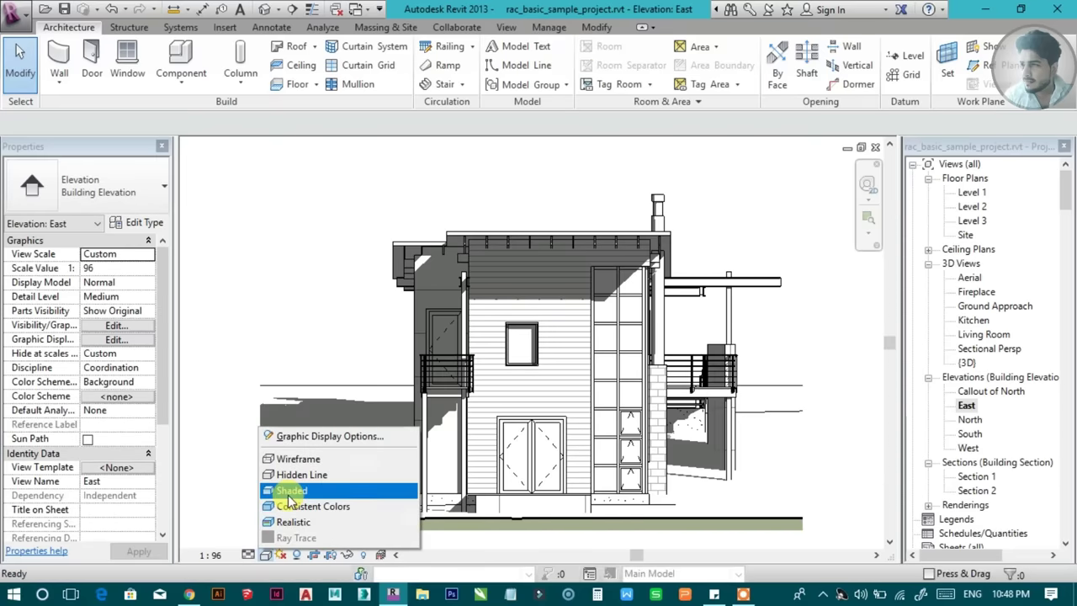
click(274, 499)
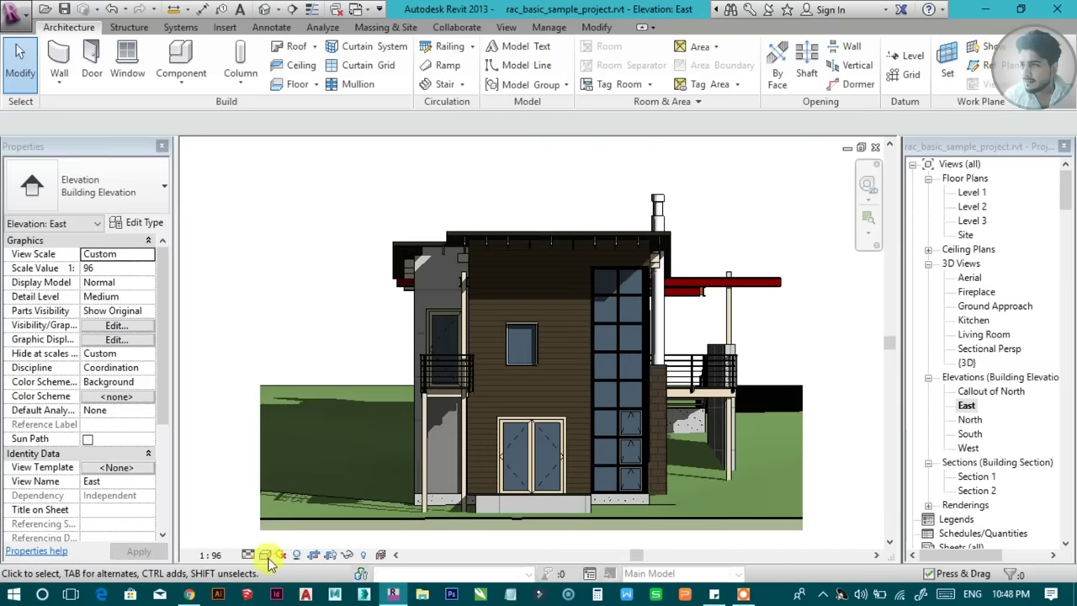
Open the North elevation and zoom in on the house along the sloping terrain
double_click(974, 419)
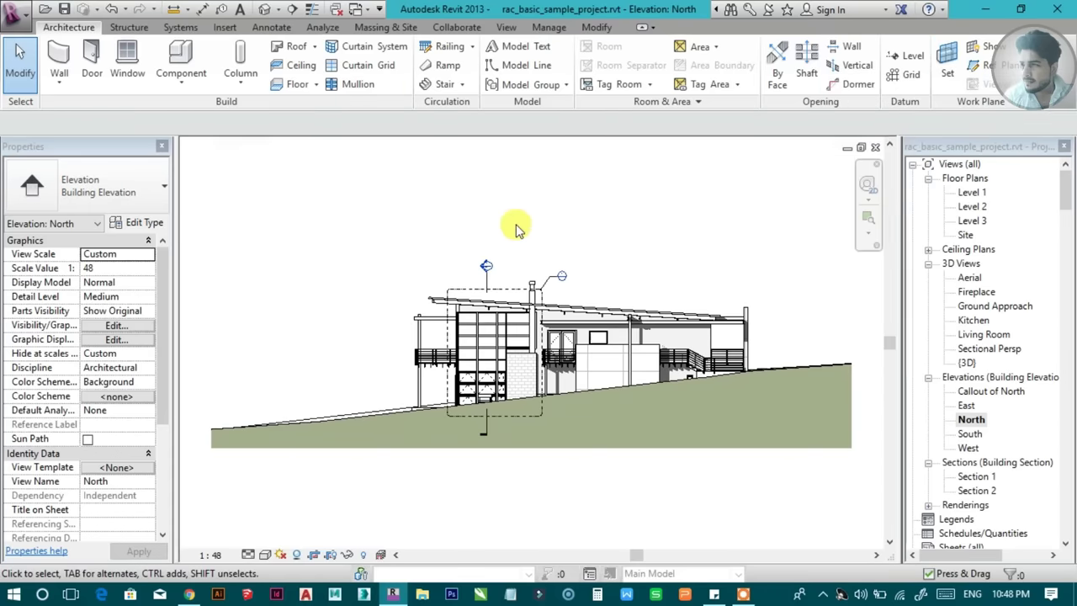
scroll(670, 408, up, 1)
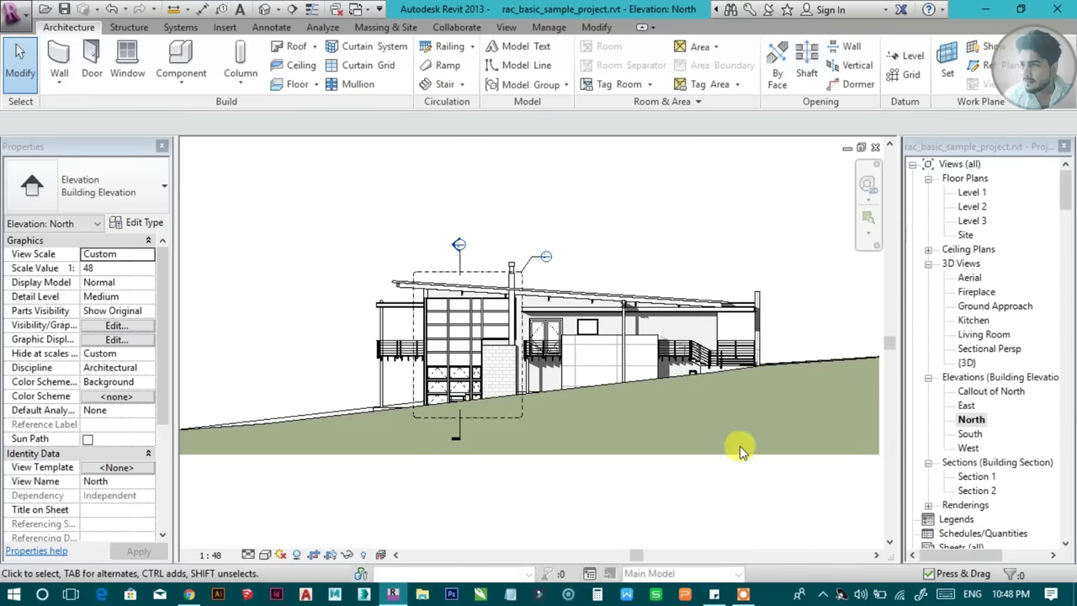
scroll(766, 433, up, 1)
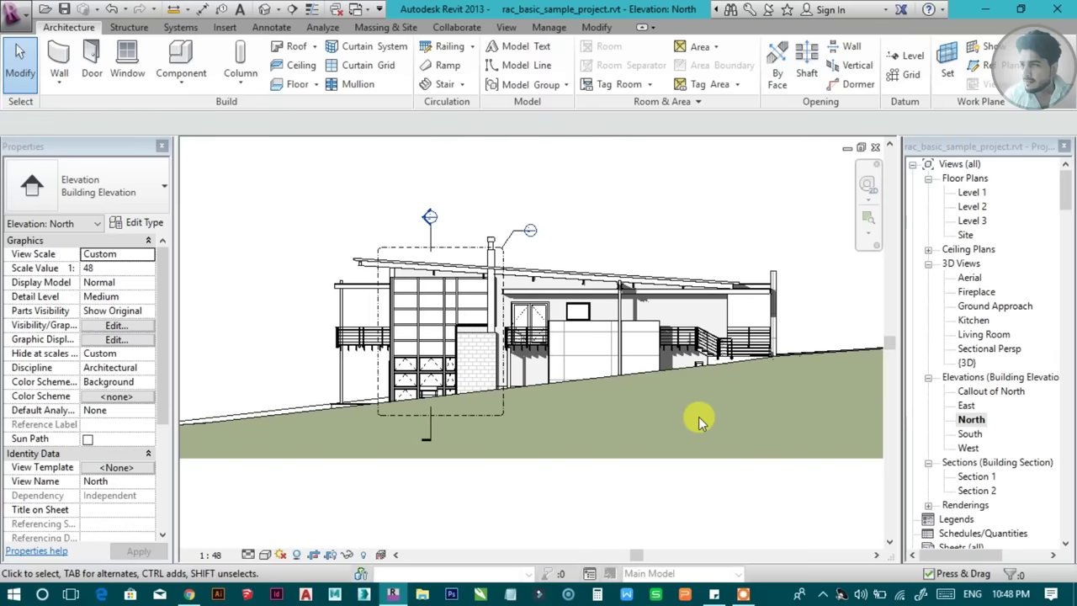
scroll(698, 416, up, 1)
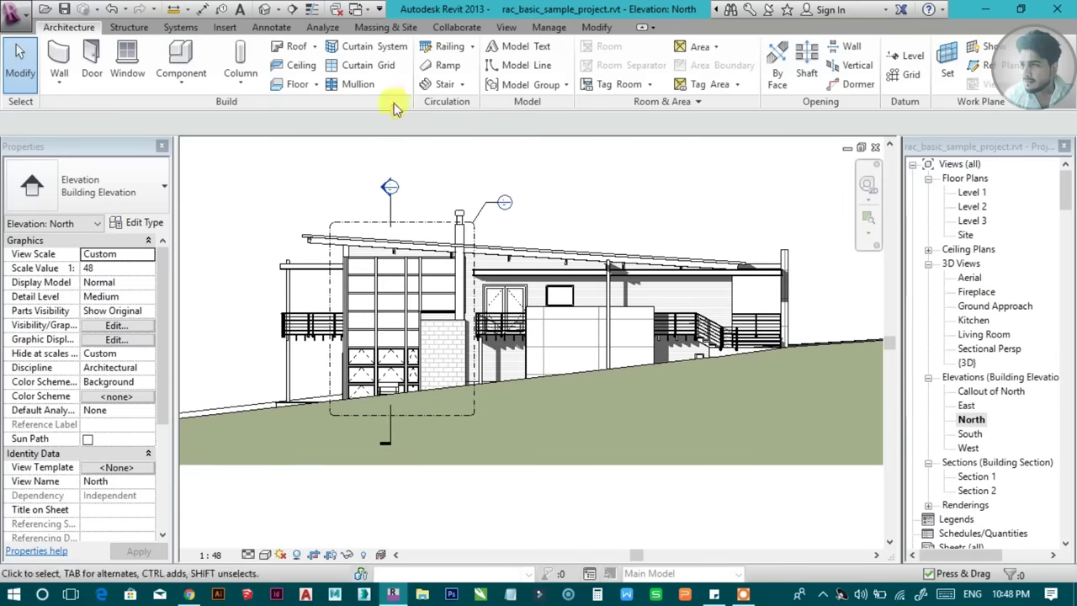
Reopen and recentre the Level 1 plan, then display the Structure and Systems ribbon tools
double_click(970, 192)
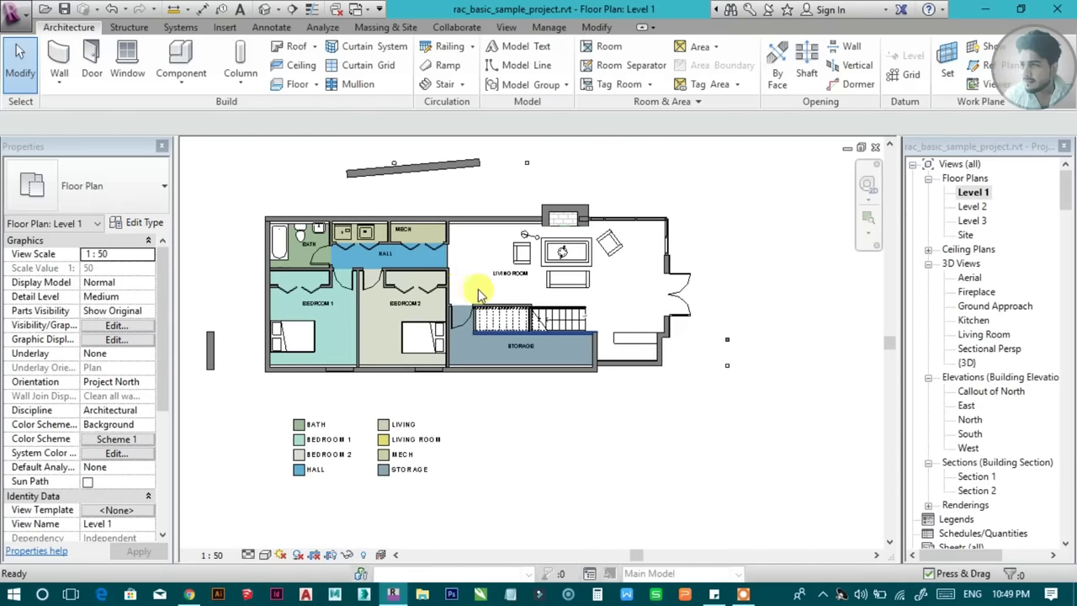
scroll(480, 288, up, 2)
middle_drag(481, 308, 535, 303)
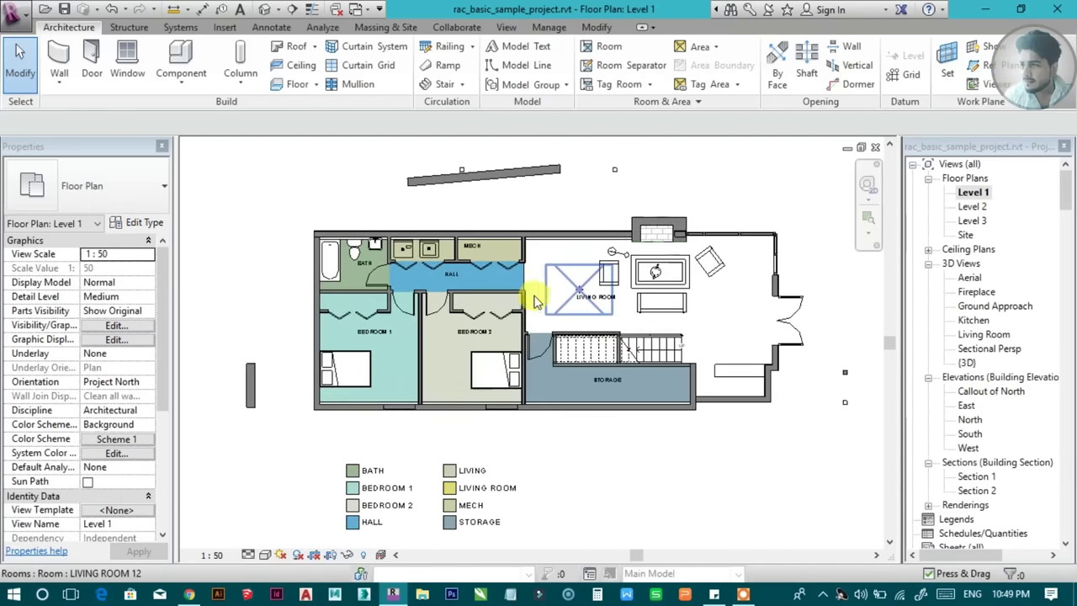
click(128, 27)
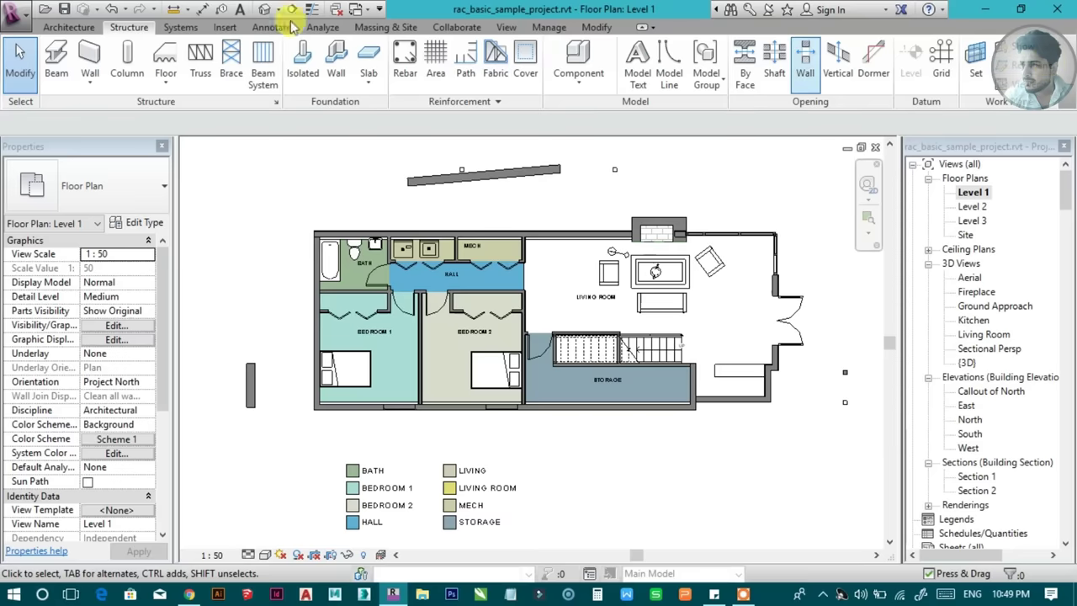
click(181, 28)
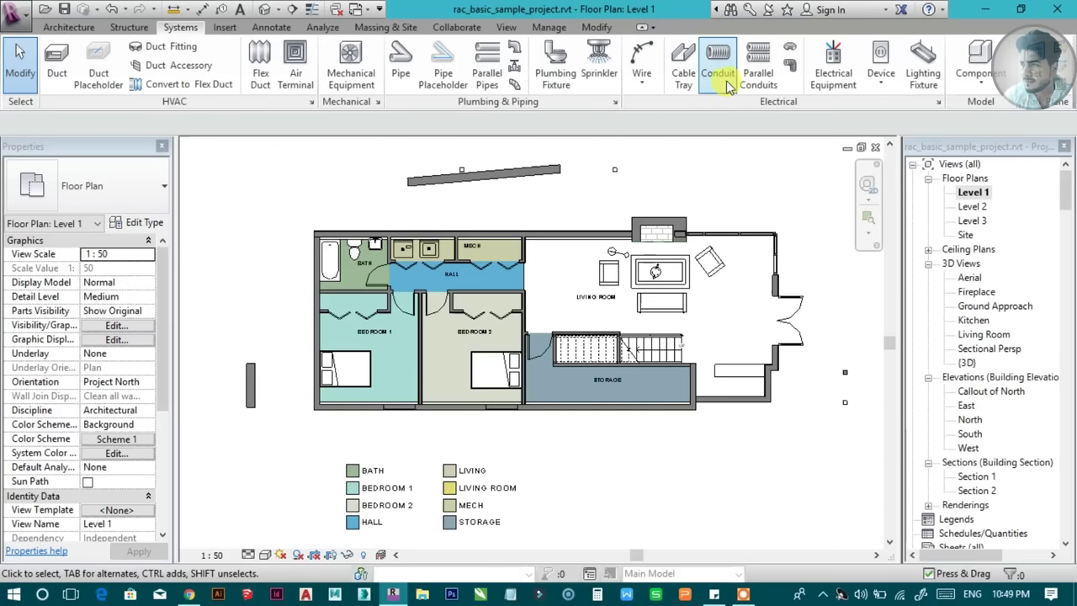
Browse the electrical device list, Decal and Import CAD options, then display the Annotate tools
click(881, 80)
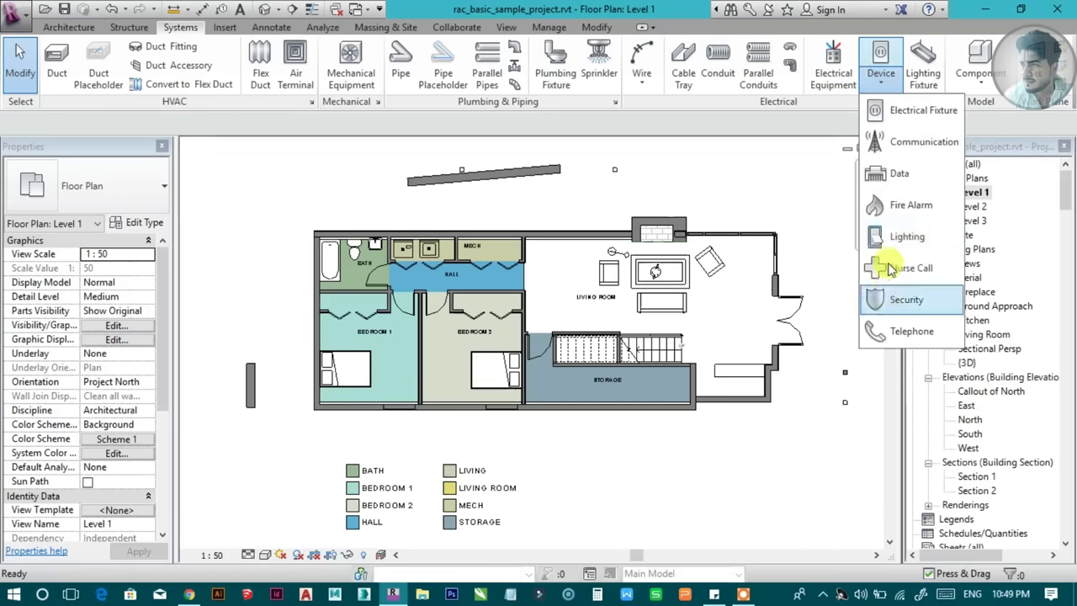
click(894, 79)
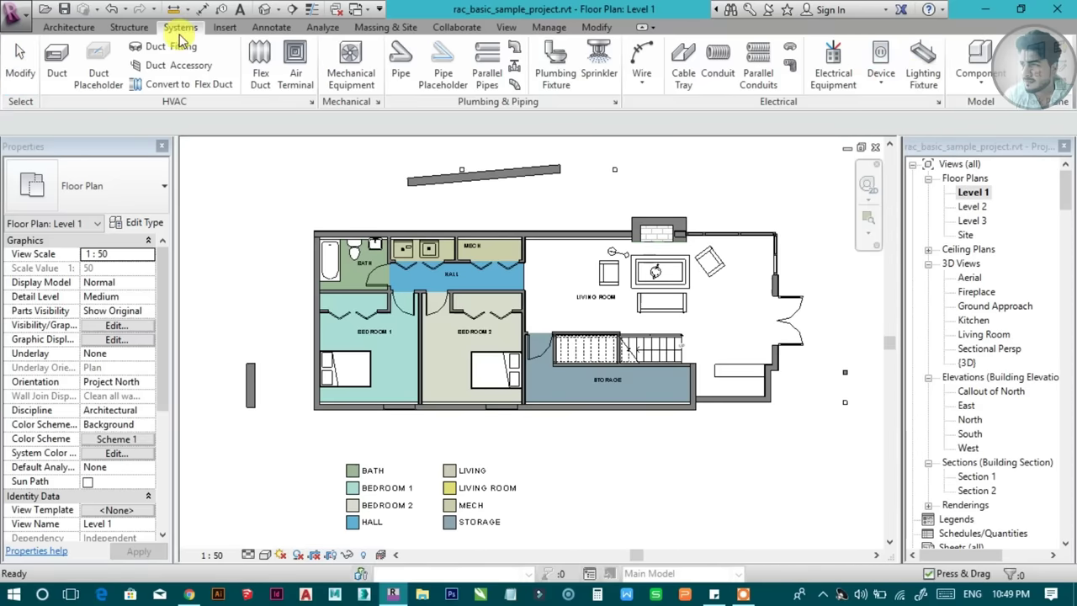
click(223, 28)
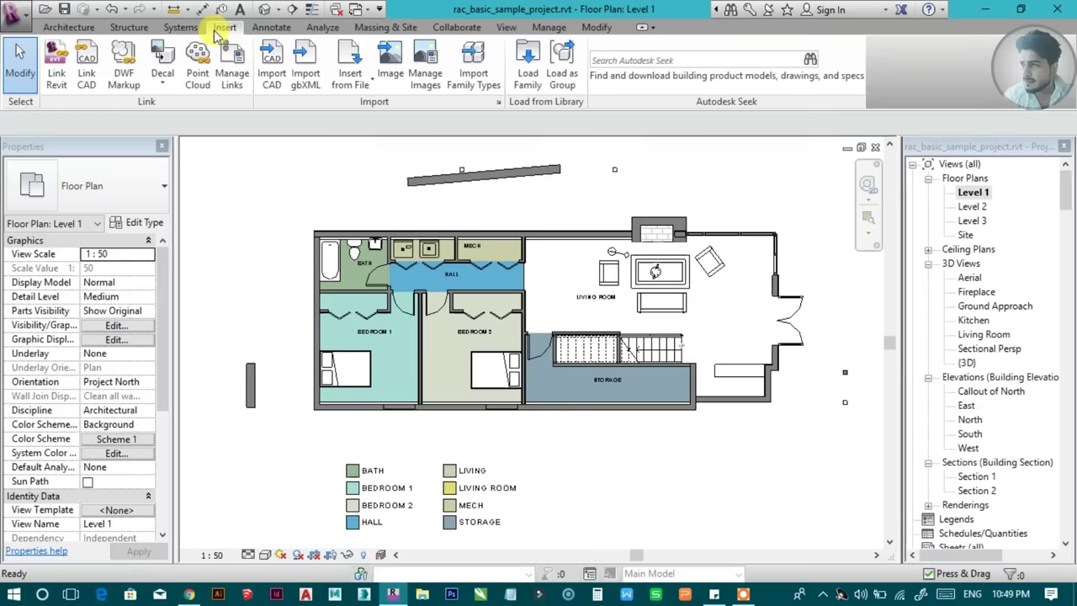
click(166, 84)
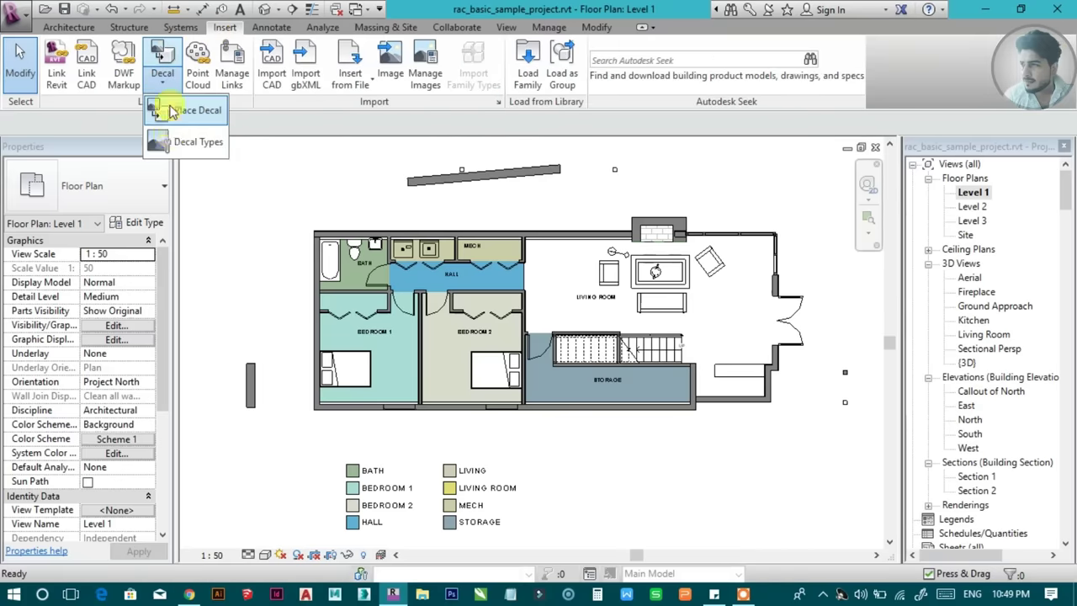
click(168, 89)
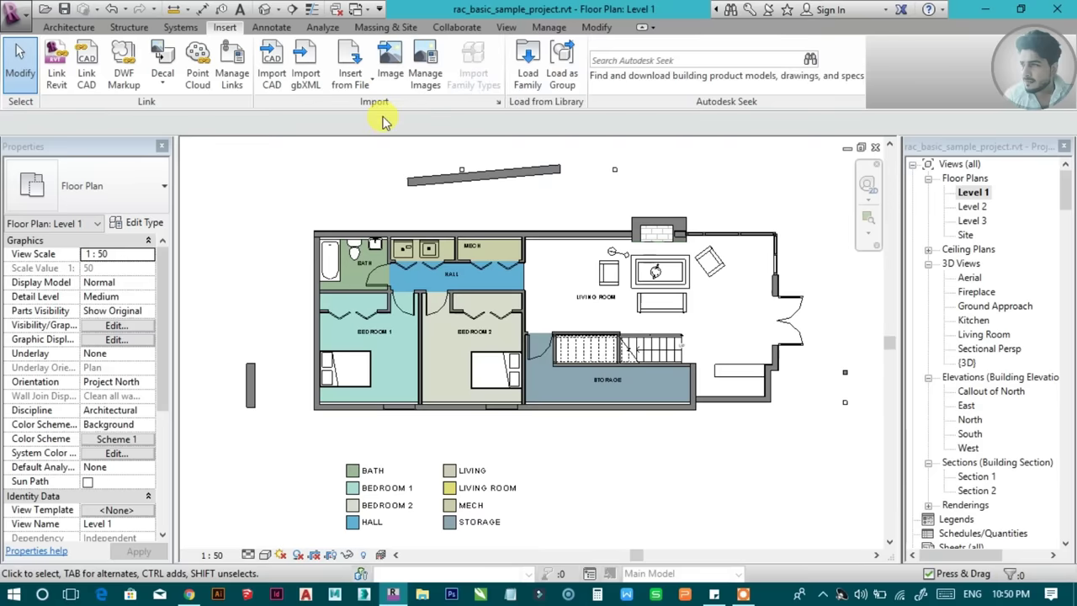
click(271, 64)
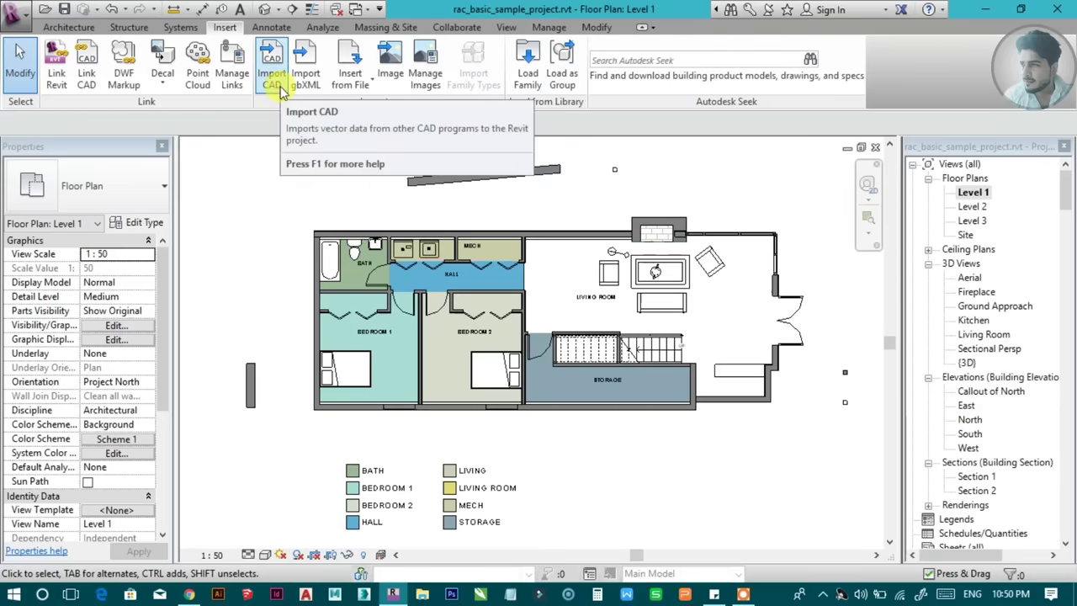
click(275, 28)
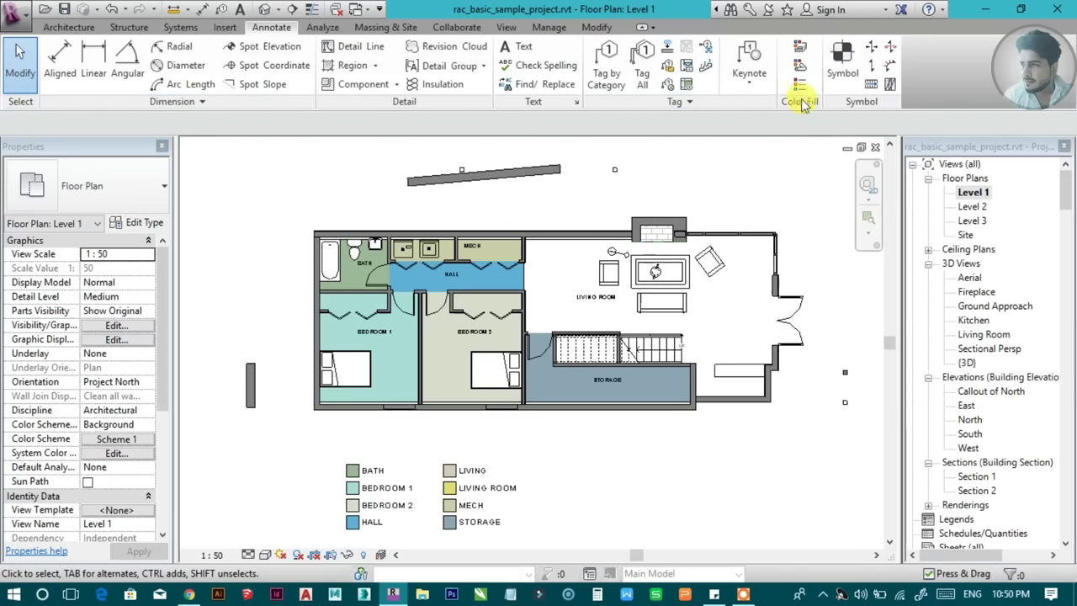
Review the Analyze tab's Reports and Check Systems options, then display the Massing & Site tools
click(323, 27)
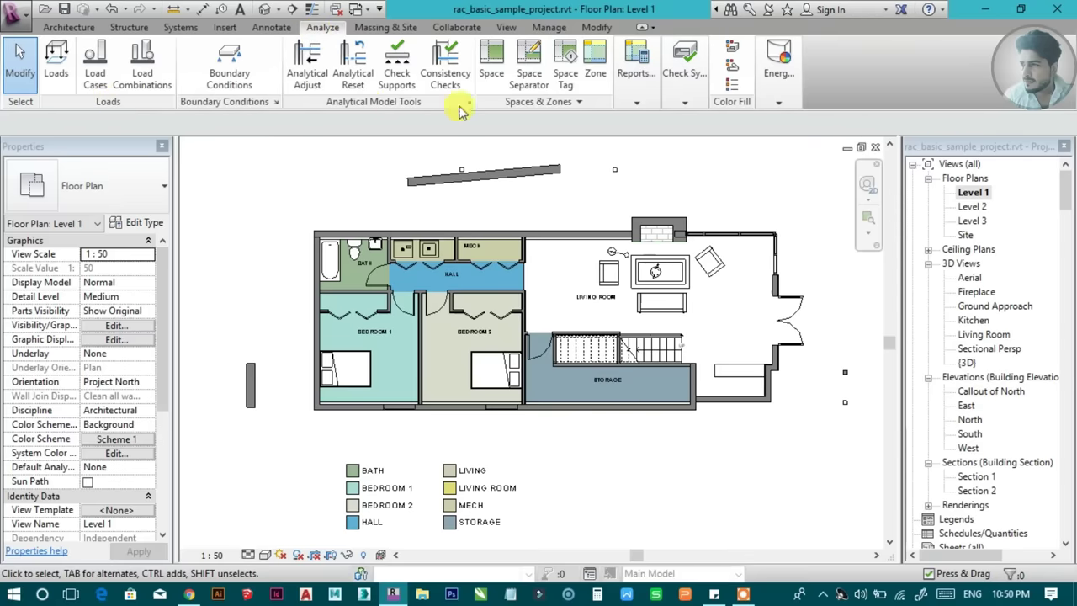
click(649, 95)
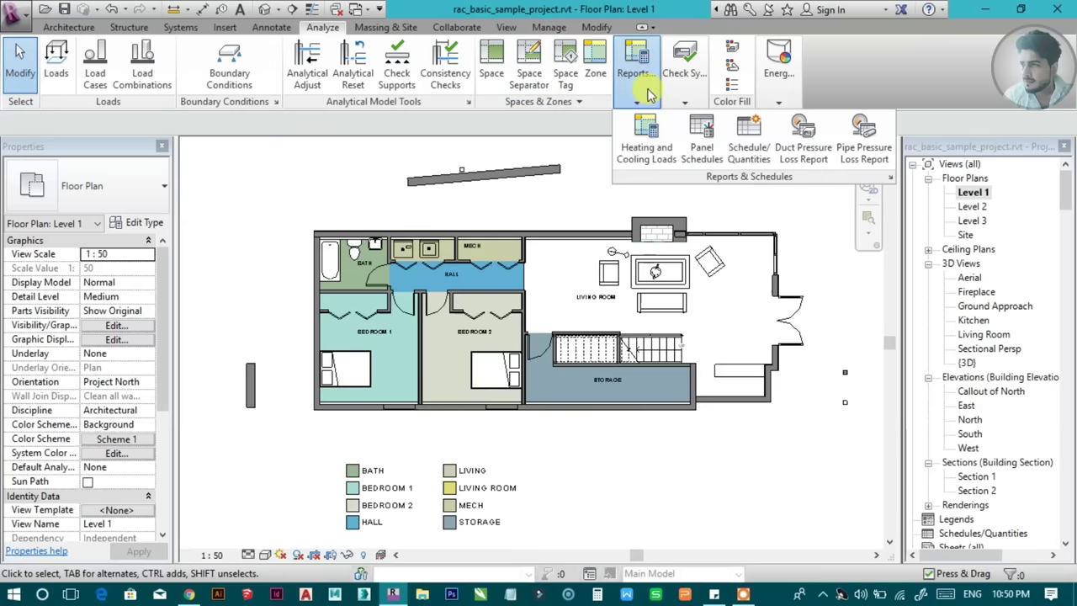
click(676, 87)
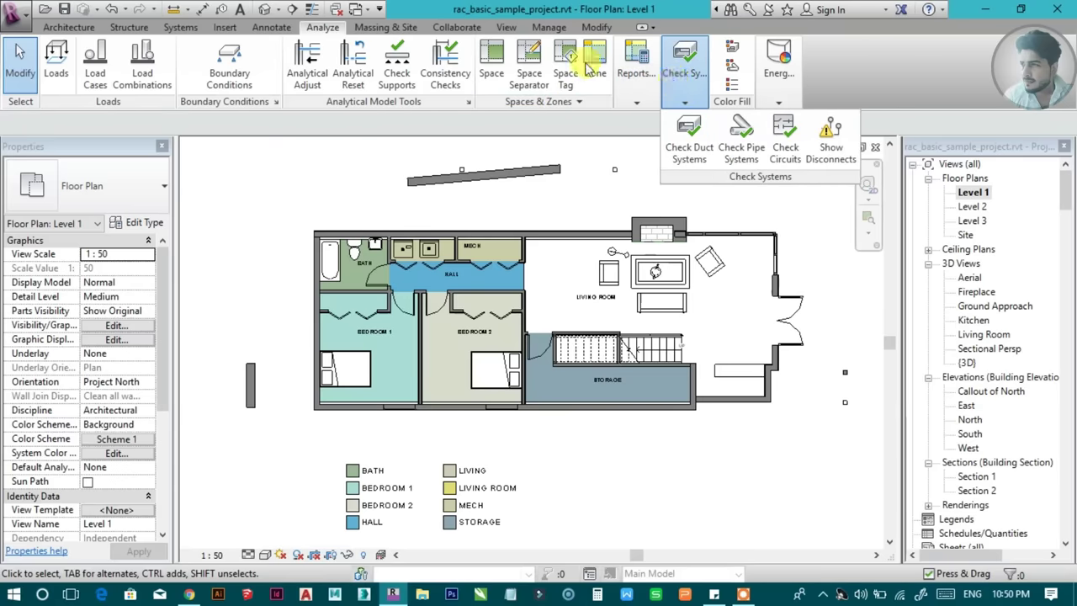
click(381, 28)
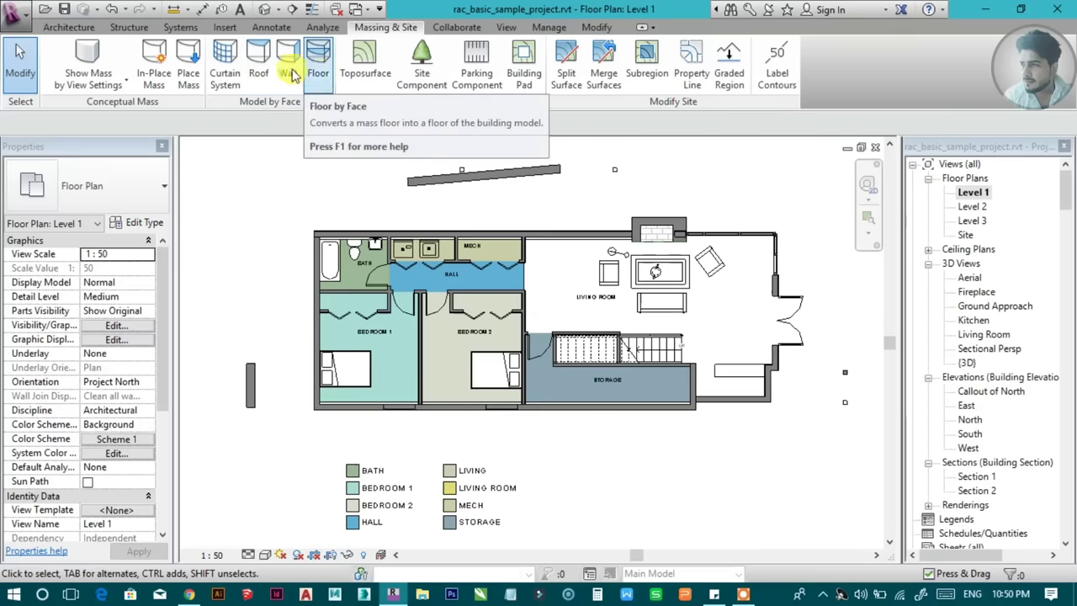
Switch to the default {3D} view and briefly select, then deselect, the site toposurface
click(264, 8)
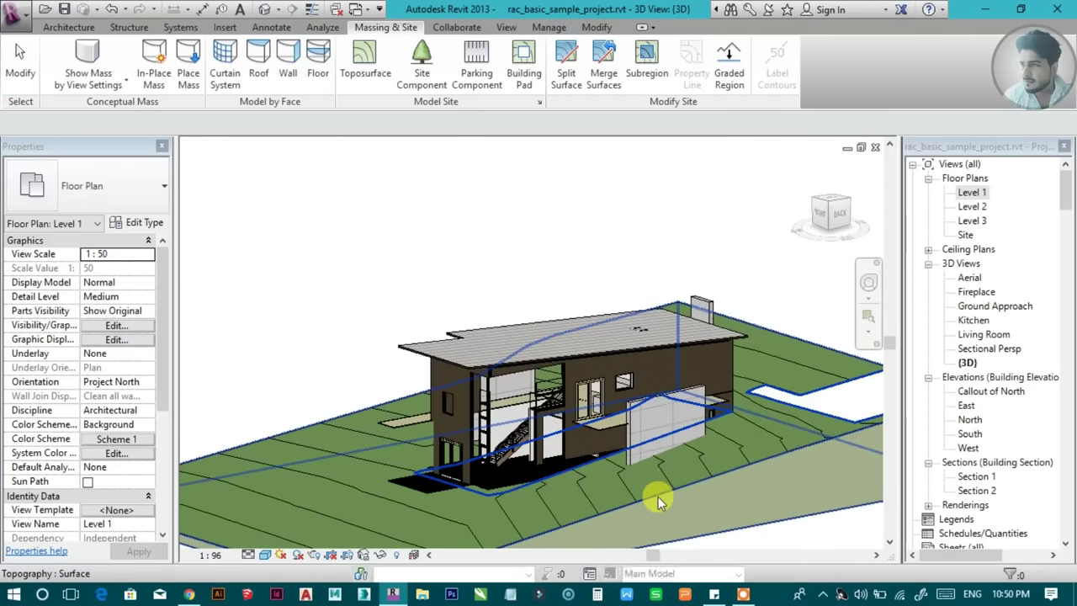
click(623, 503)
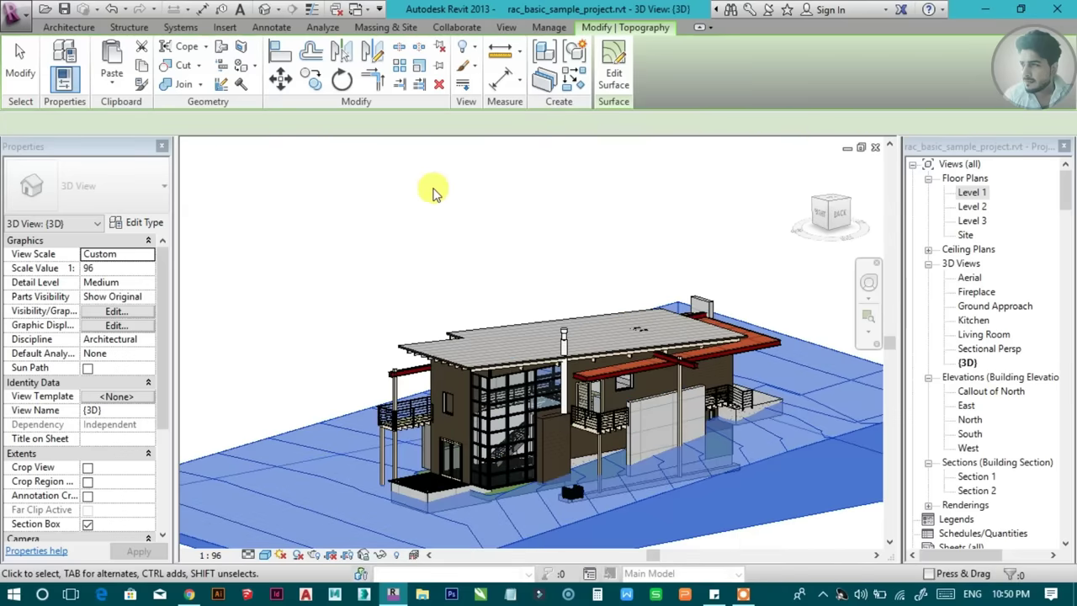
click(429, 187)
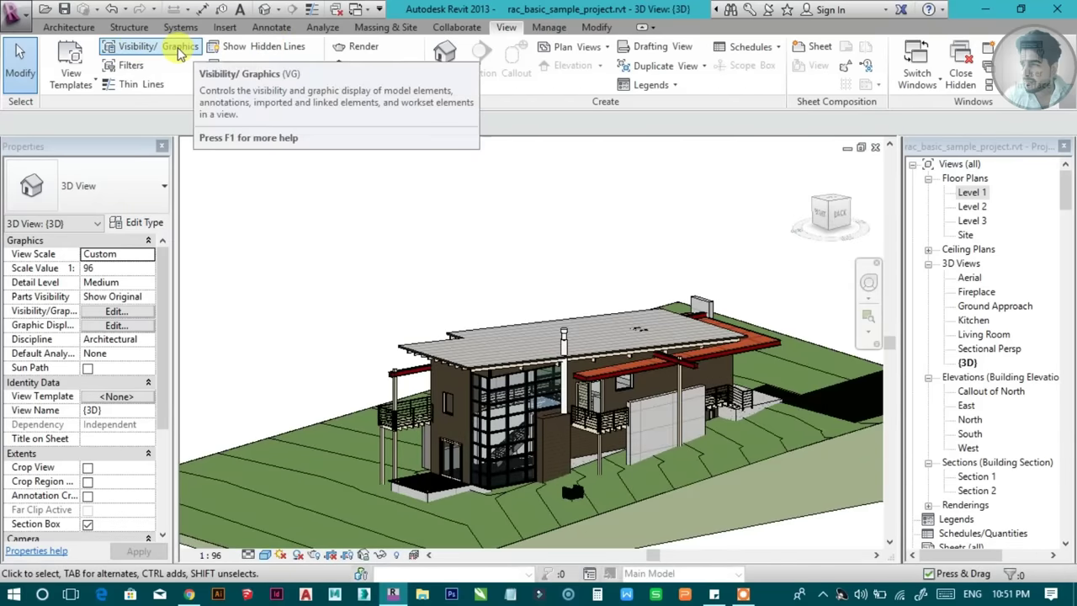
Check the 3D view options, orbit to show the whole site block, then open the Aerial view
click(444, 82)
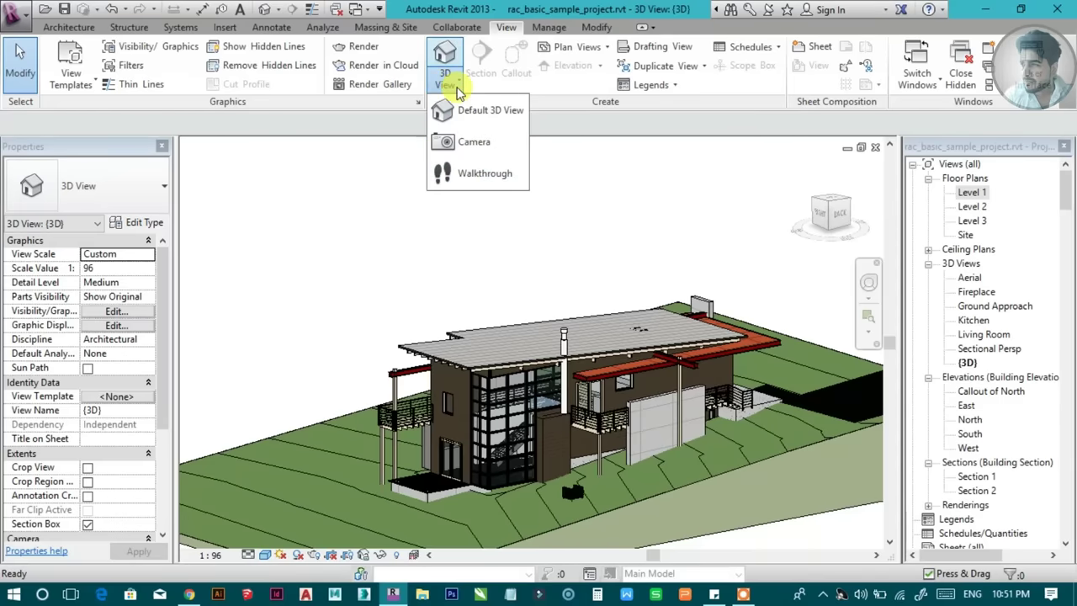
click(458, 91)
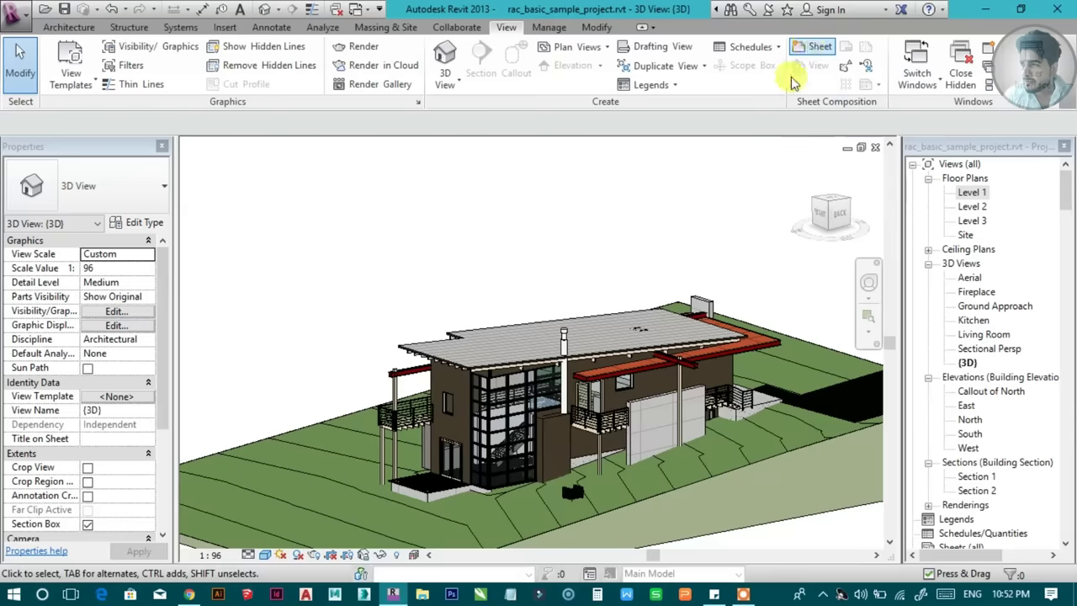
mouse_move(620, 392)
shift+middle_down()
mouse_move(569, 352)
mouse_move(567, 73)
shift+middle_up()
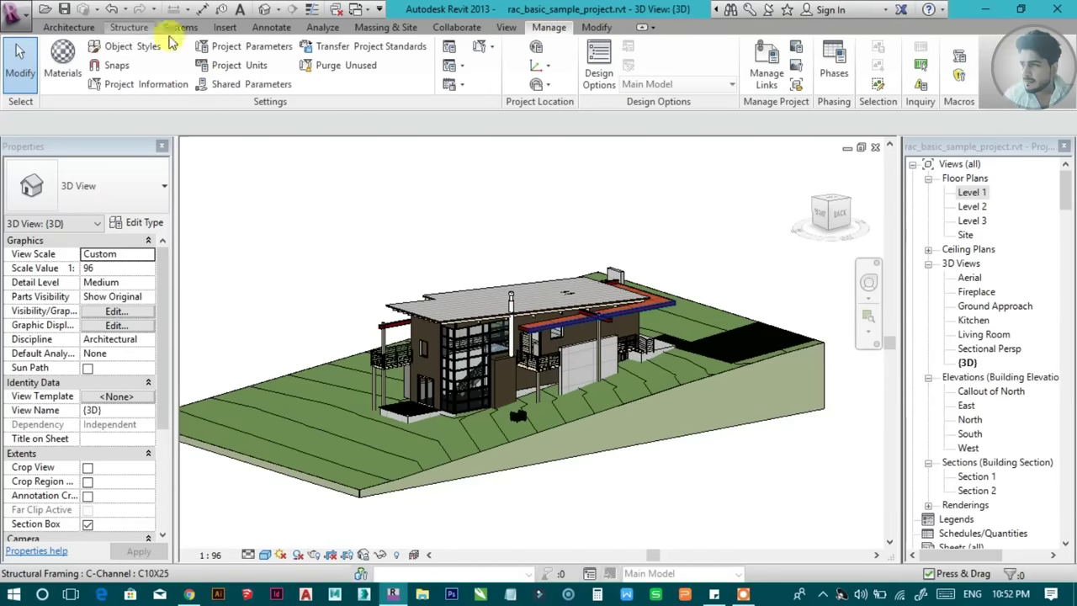
click(69, 27)
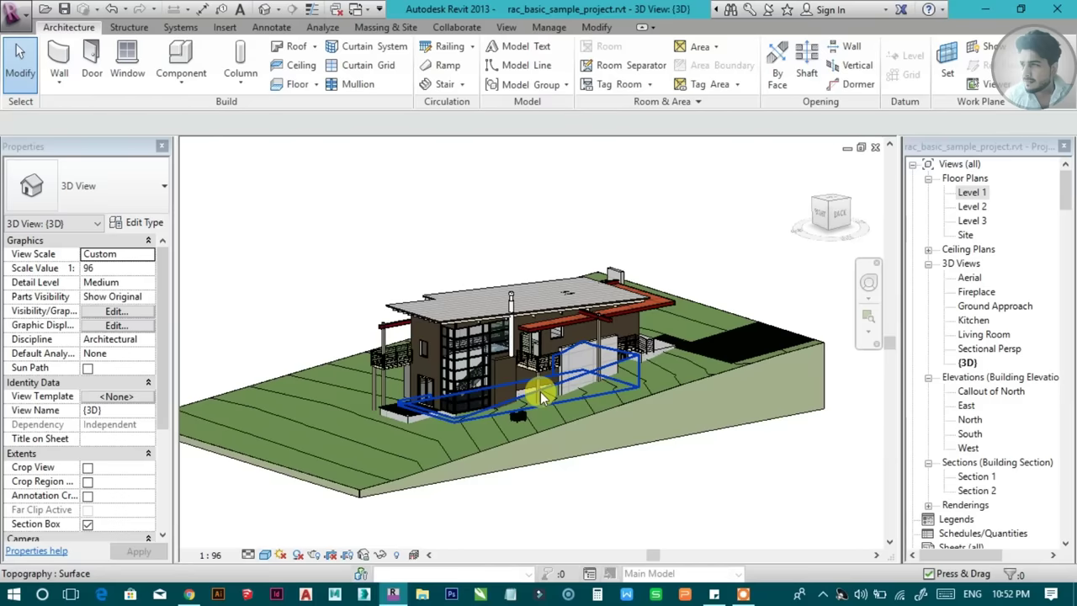
double_click(965, 279)
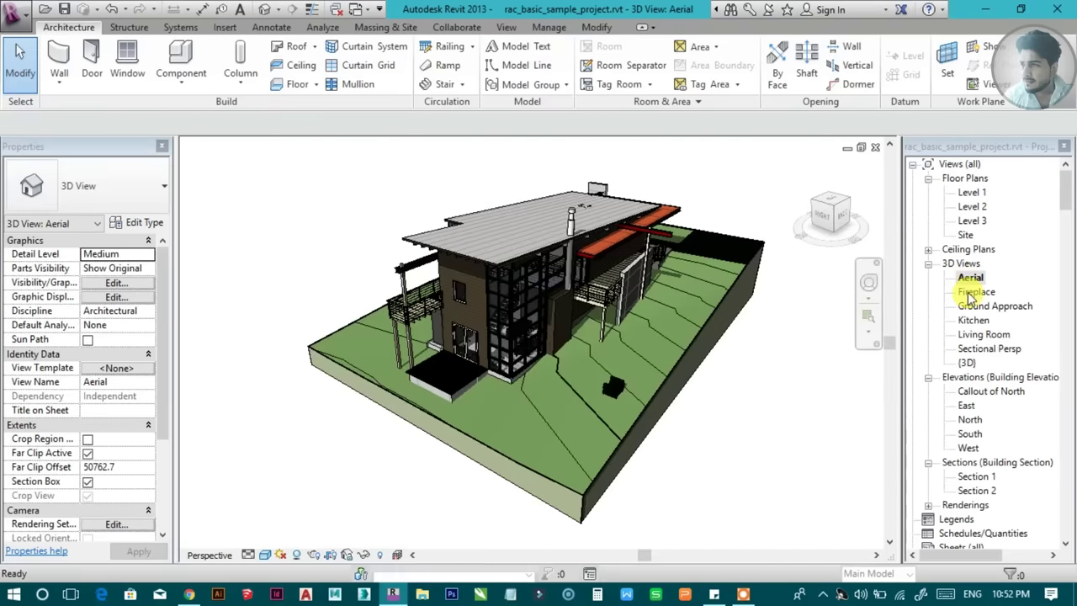
View the Fireplace and Kitchen 3D views, then open the Aerial_1 rendering from Renderings
double_click(972, 291)
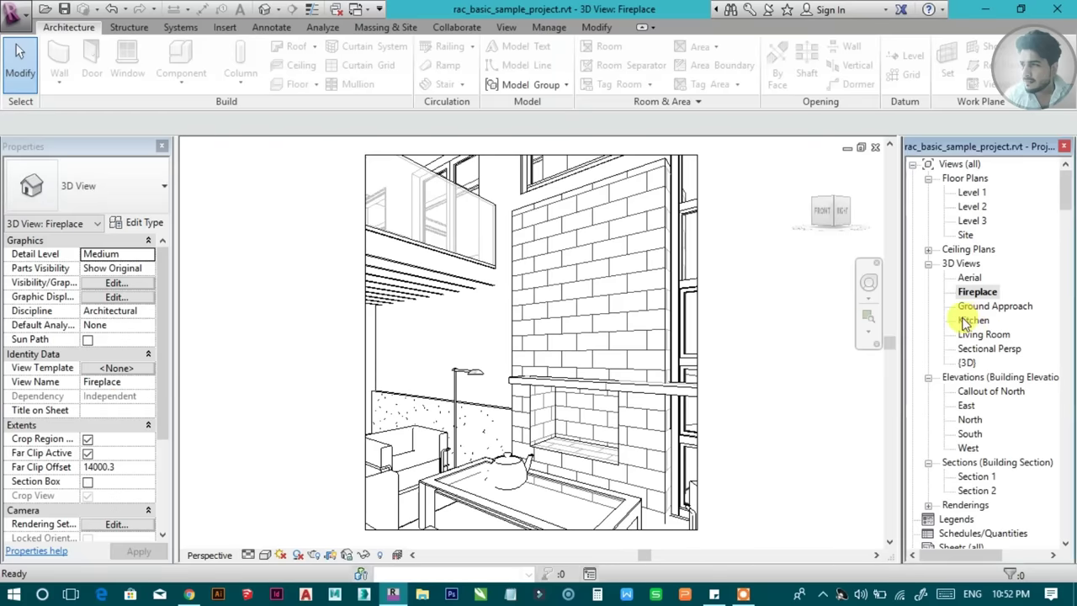
click(414, 224)
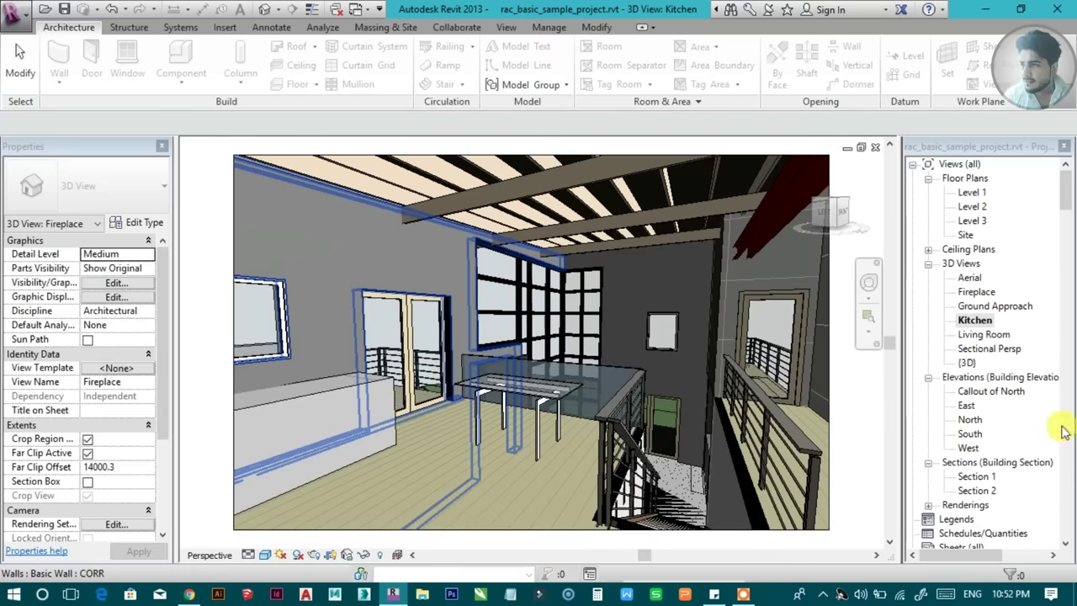
scroll(911, 330, down, 5)
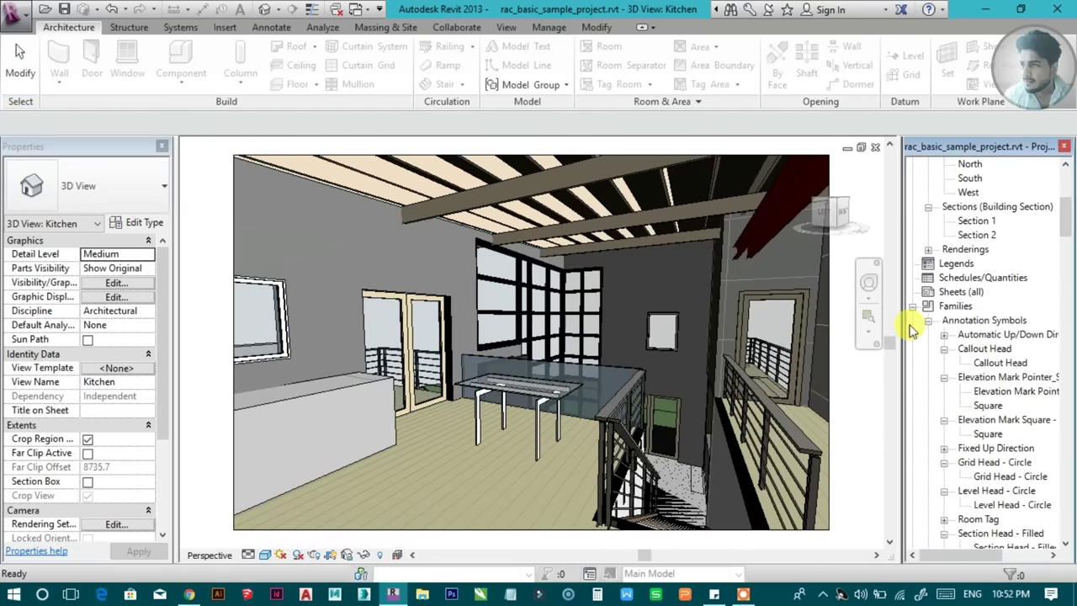
click(914, 306)
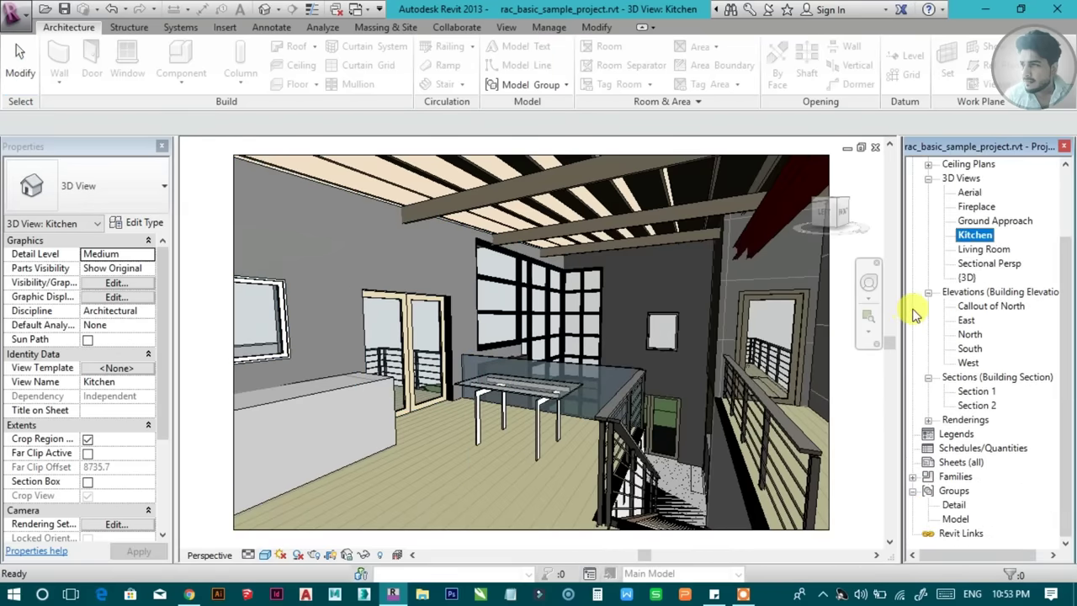
click(928, 420)
click(971, 434)
double_click(971, 434)
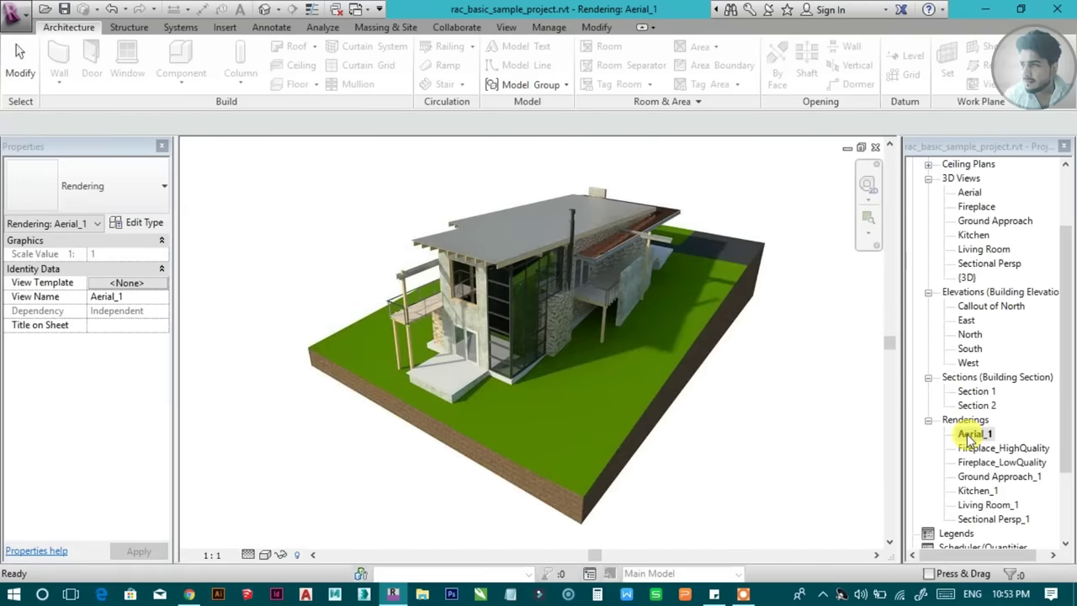
Open the Fireplace_HighQuality, Kitchen_1, Living Room_1 and Sectional Persp_1 renderings in turn
double_click(982, 449)
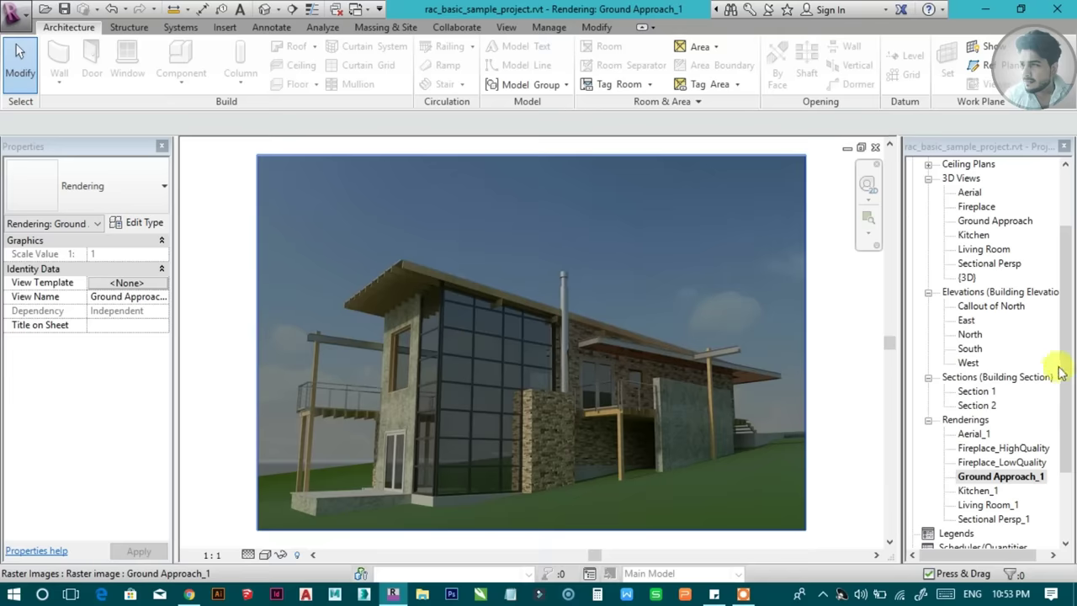
drag(1067, 376, 1067, 424)
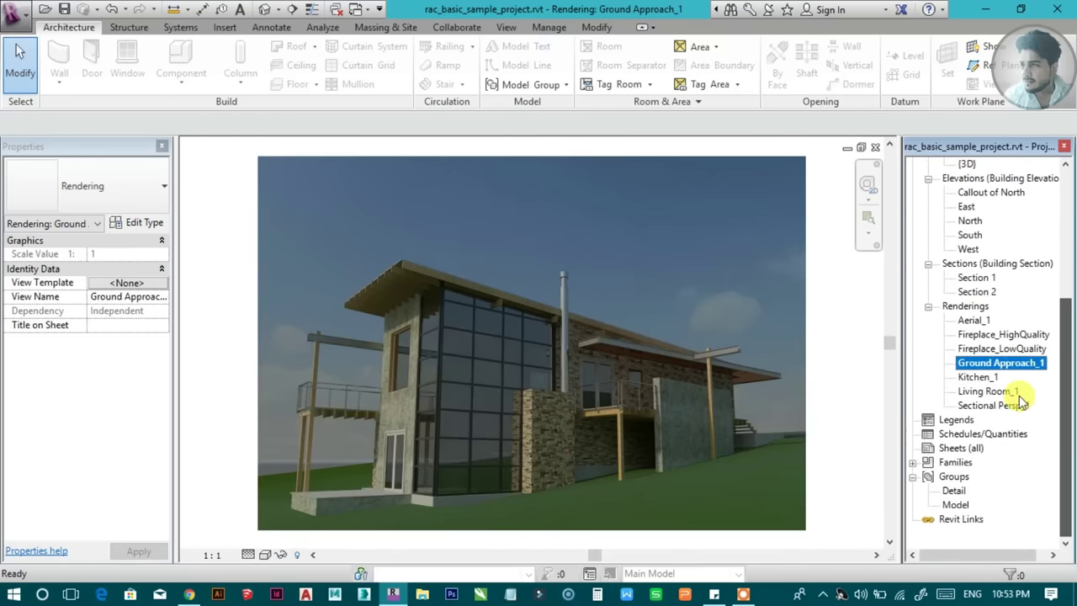
double_click(976, 377)
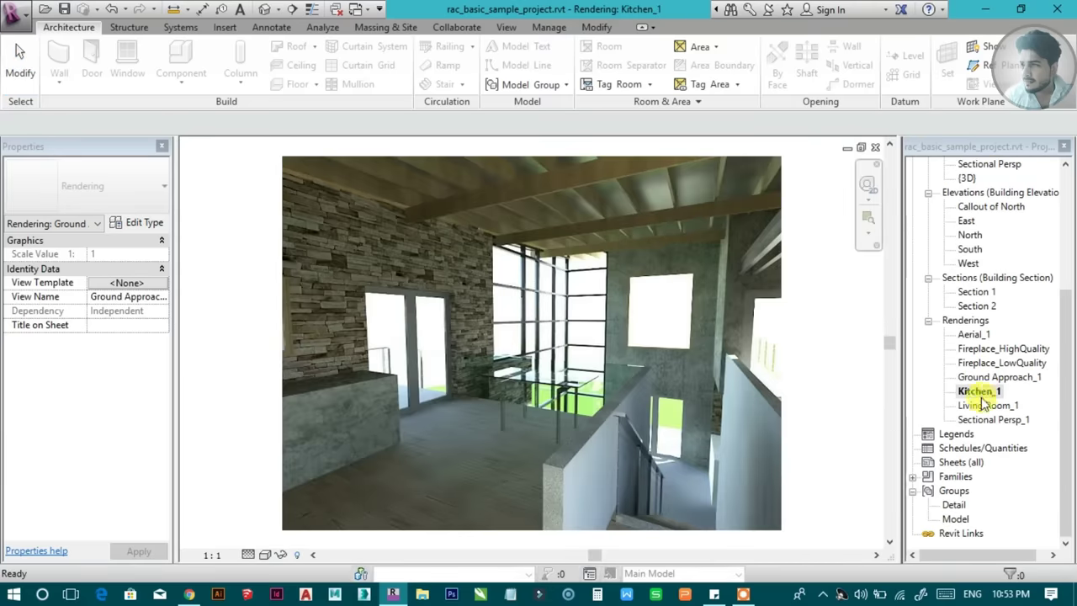
double_click(982, 407)
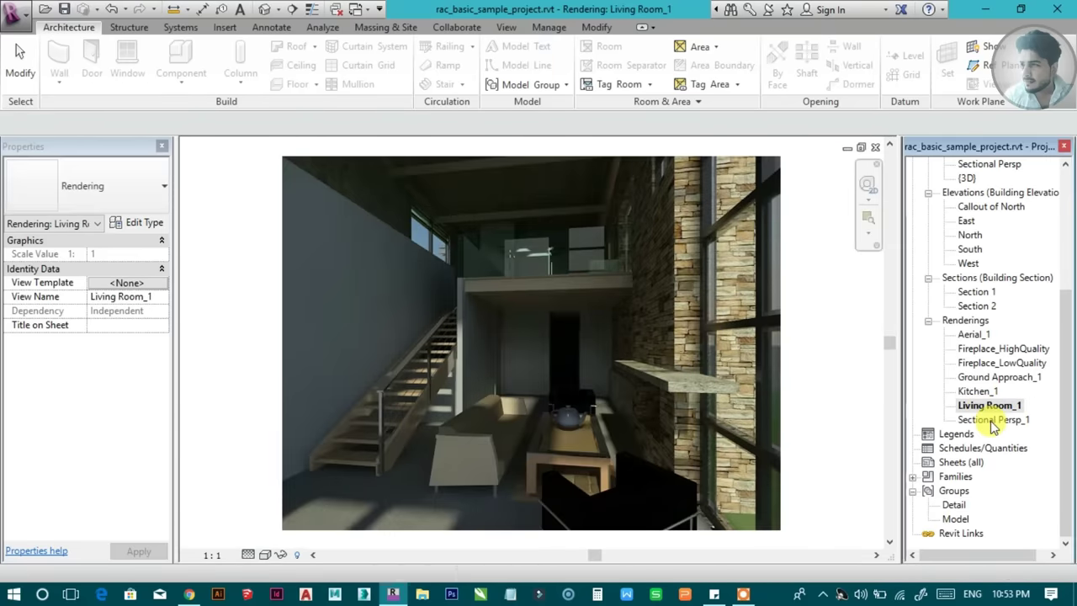
double_click(992, 423)
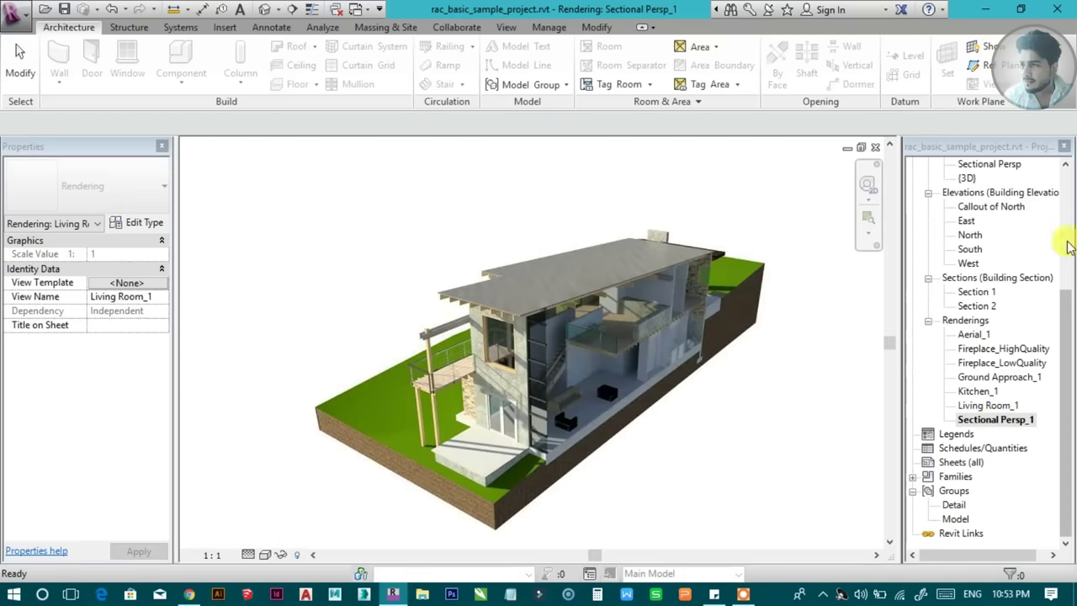
scroll(1062, 174, up, 5)
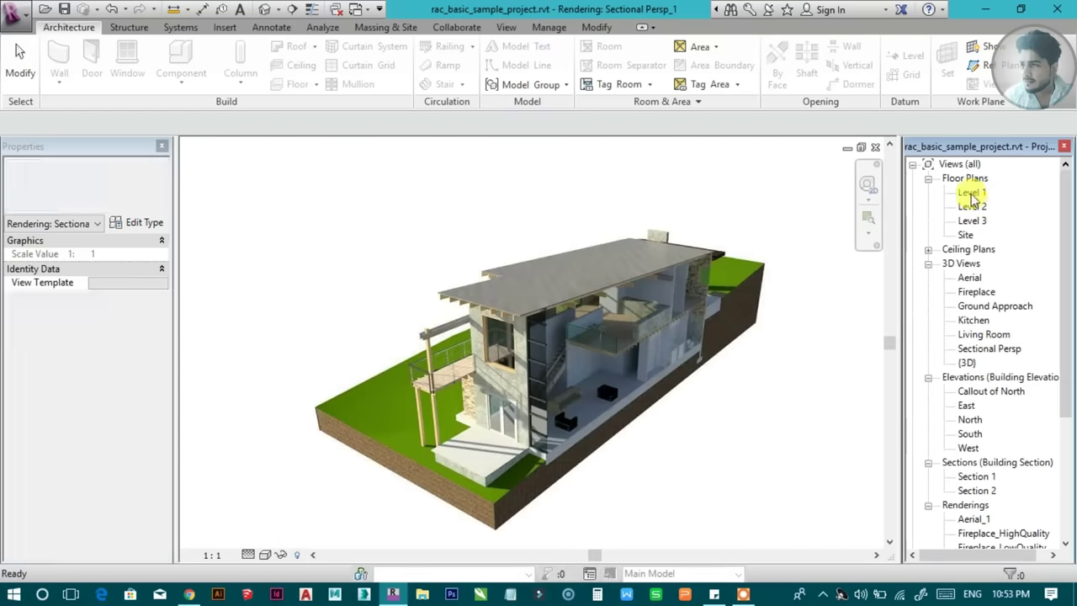
Open the Level 1 floor plan, glance at Section 1, and return to Level 1
double_click(972, 195)
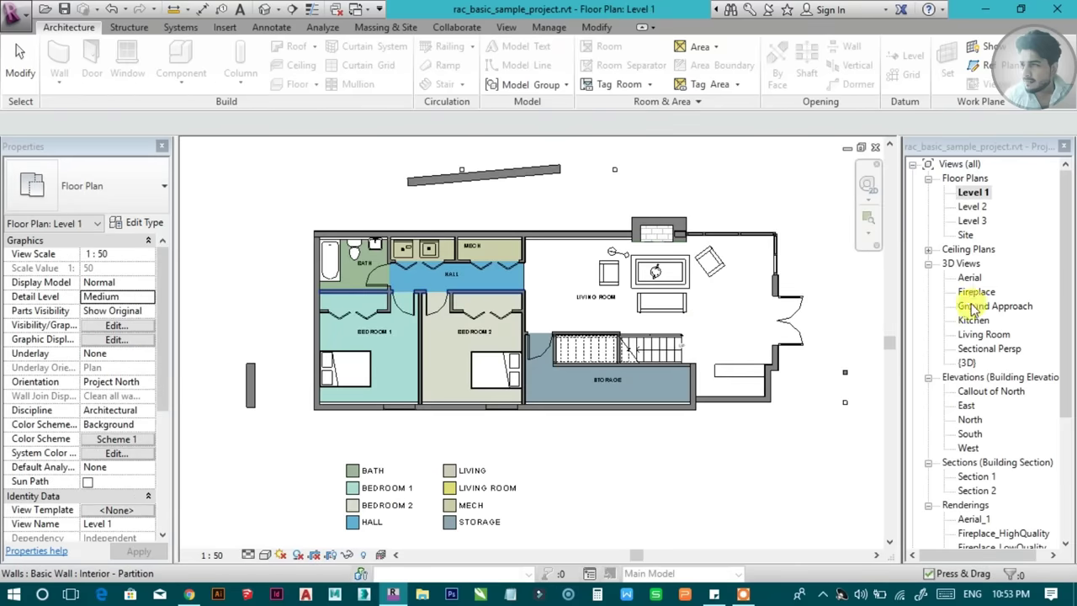
double_click(961, 476)
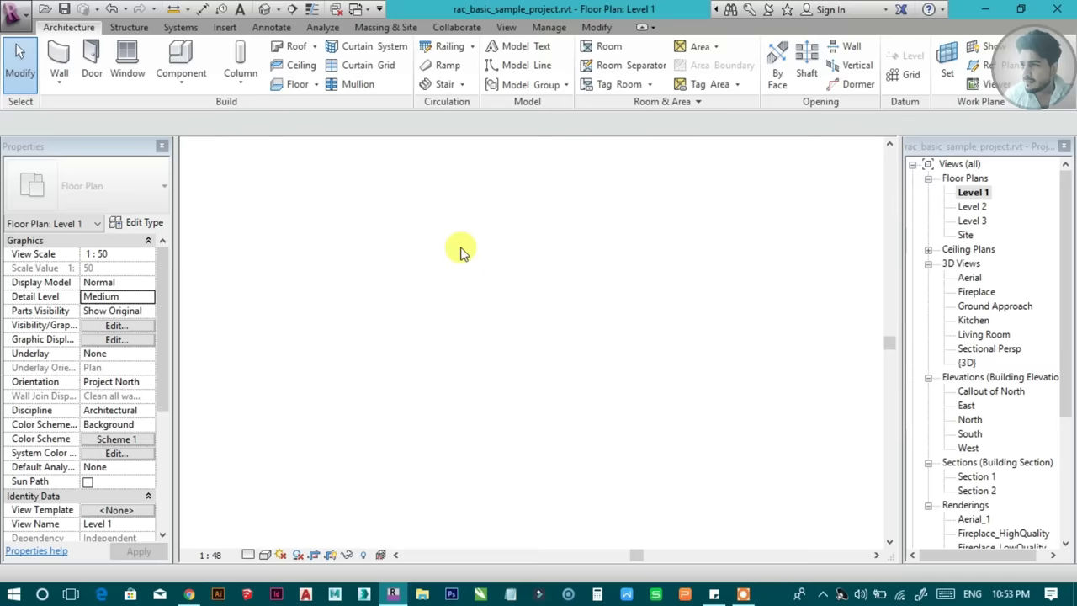
double_click(969, 193)
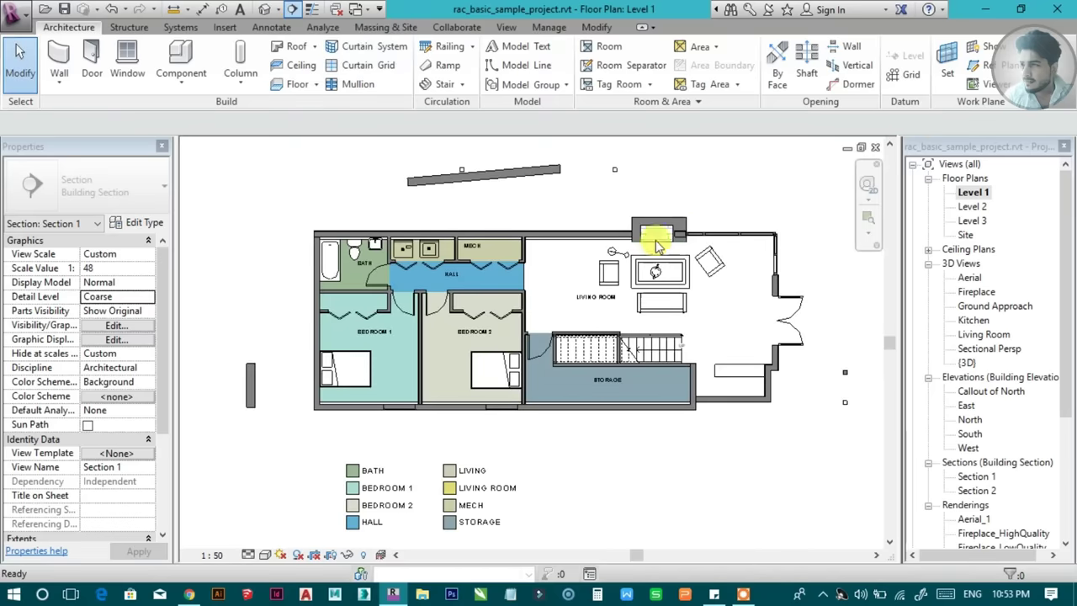
Draw a vertical section through the living room, flip it, and widen it across the house
key(s)
key(e)
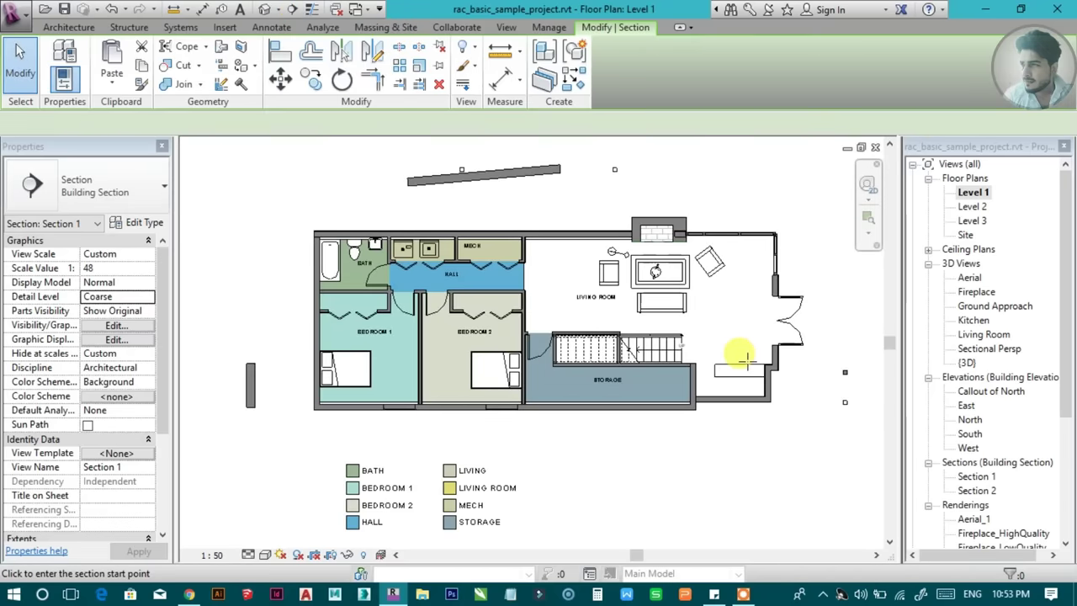
click(744, 456)
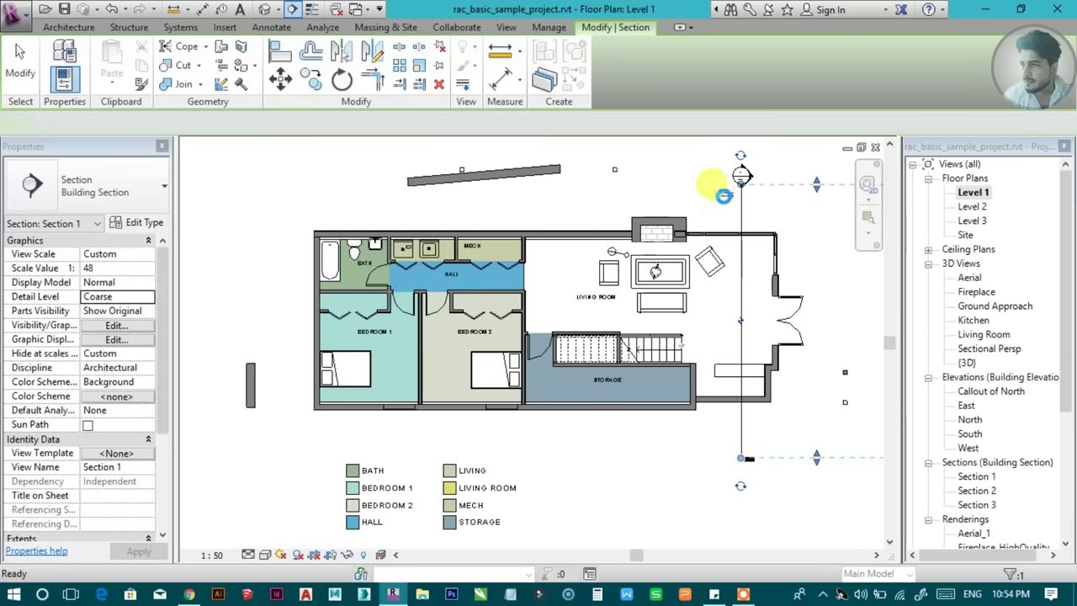
key(Escape)
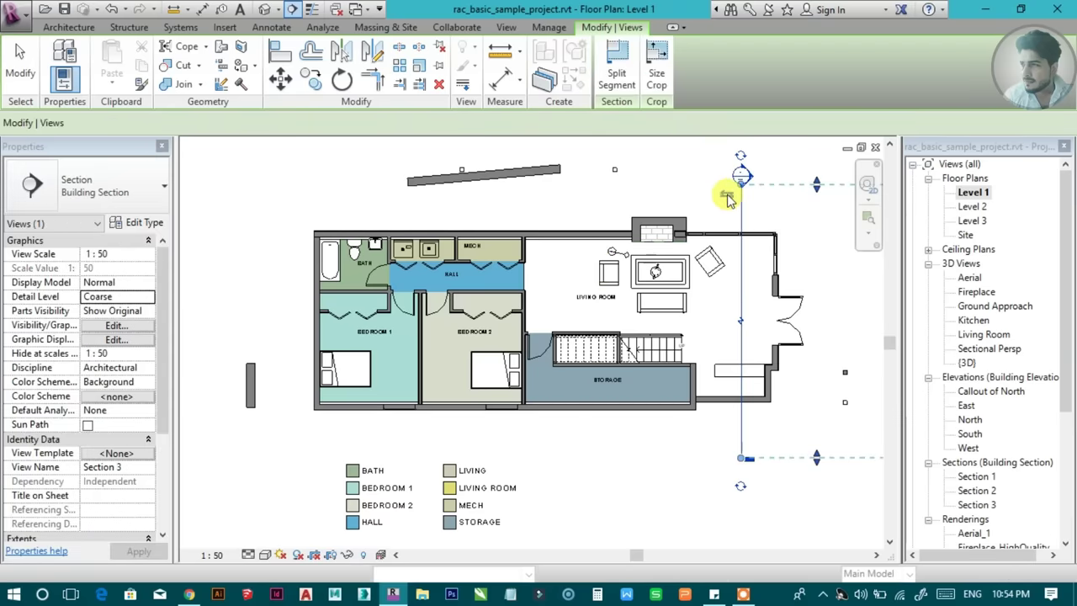
click(725, 199)
drag(587, 322, 271, 325)
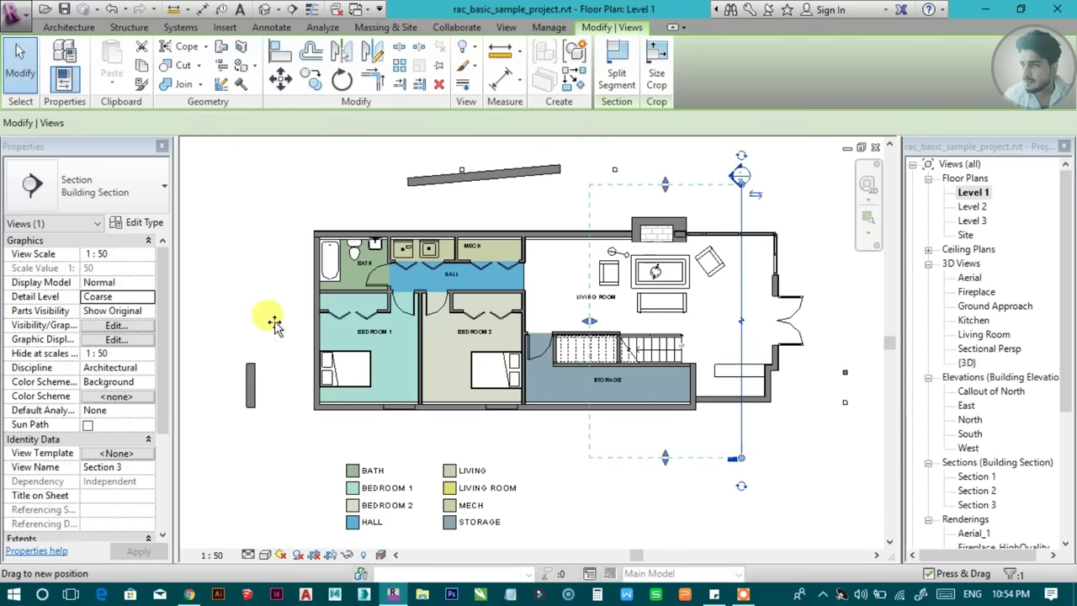
click(988, 504)
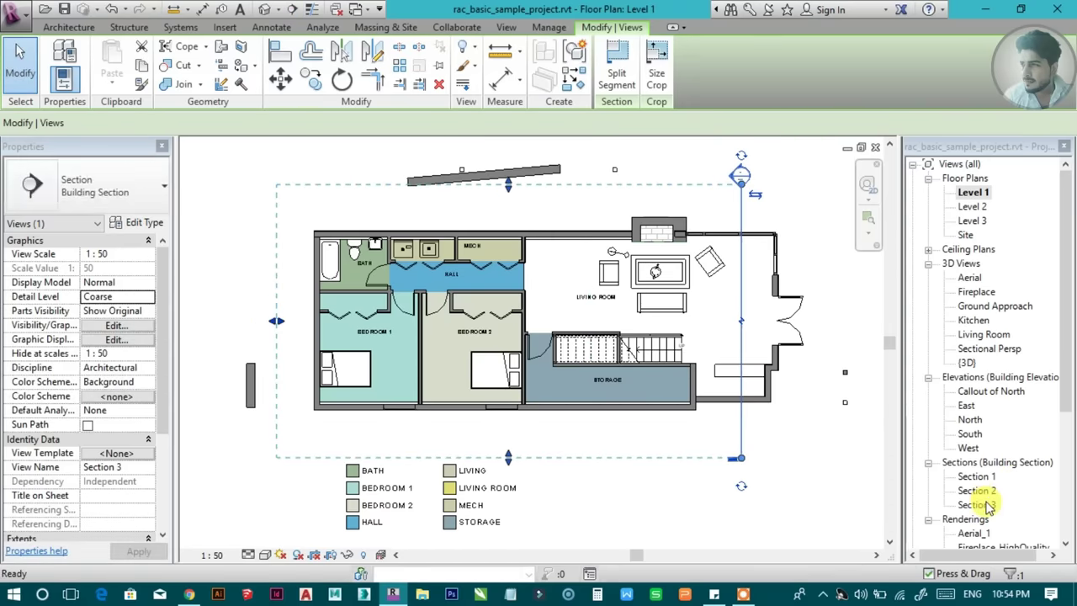
Deselect the new section and open the Section 3 view
key(Escape)
click(736, 310)
double_click(748, 323)
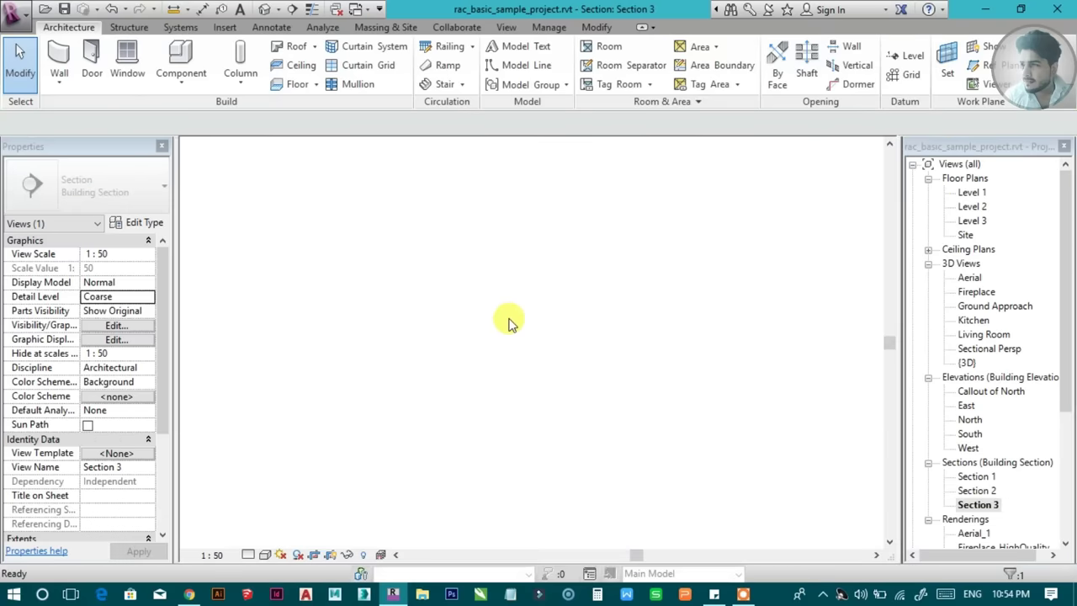
Set Section 3's visual style to Shaded to show the coloured house and terrain
click(395, 489)
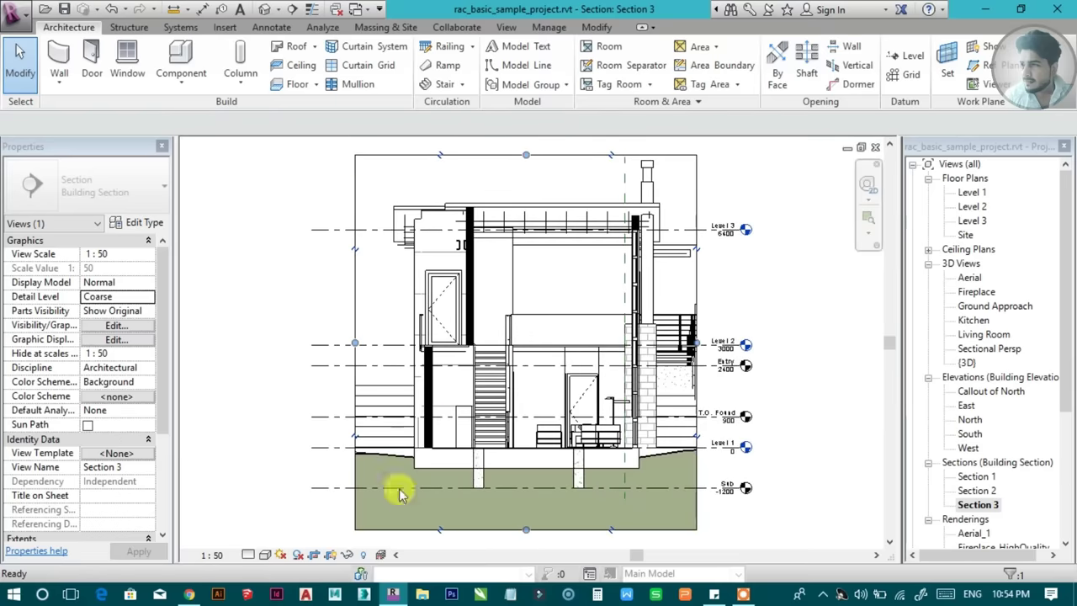
click(268, 561)
click(286, 490)
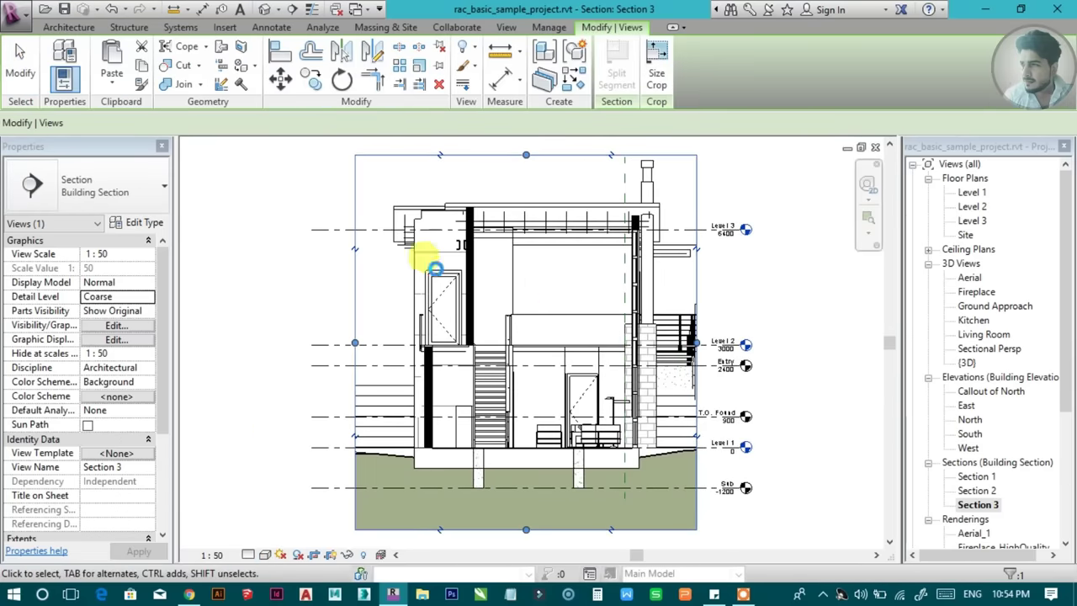
click(505, 454)
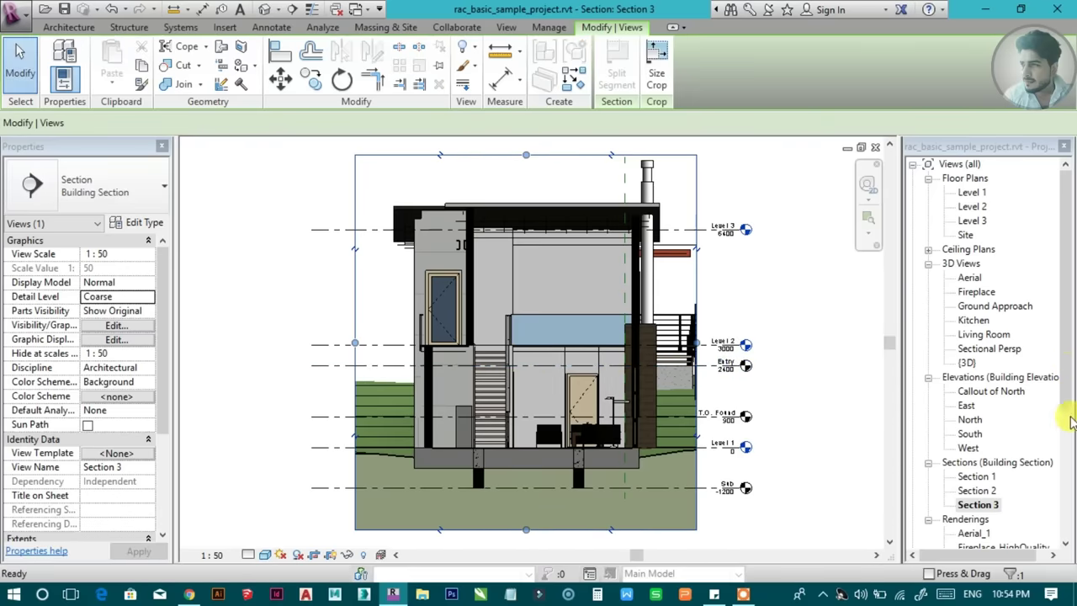
drag(1072, 376, 1070, 495)
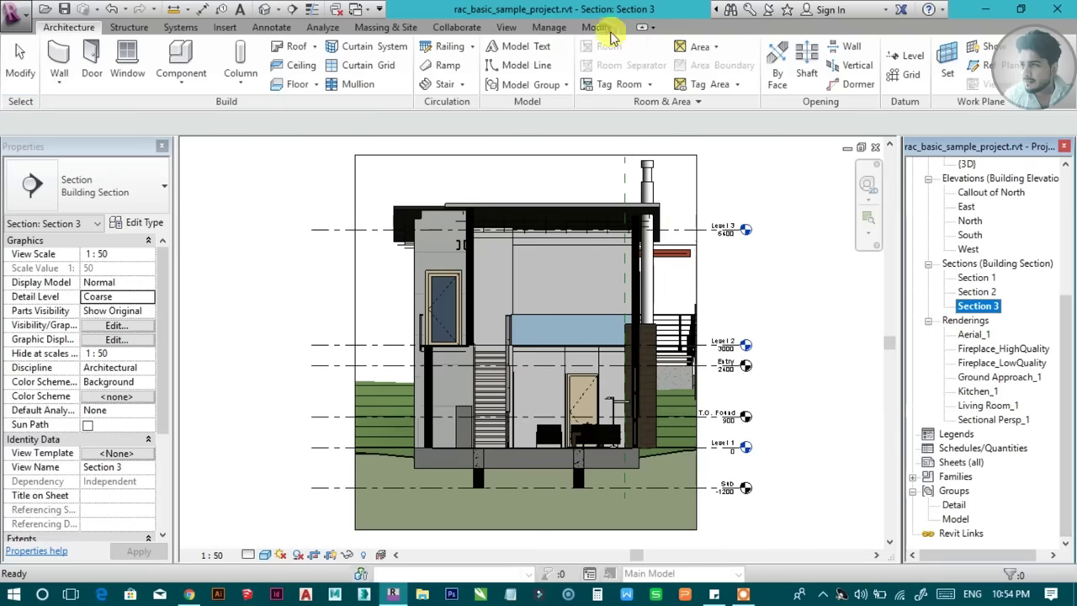
click(505, 27)
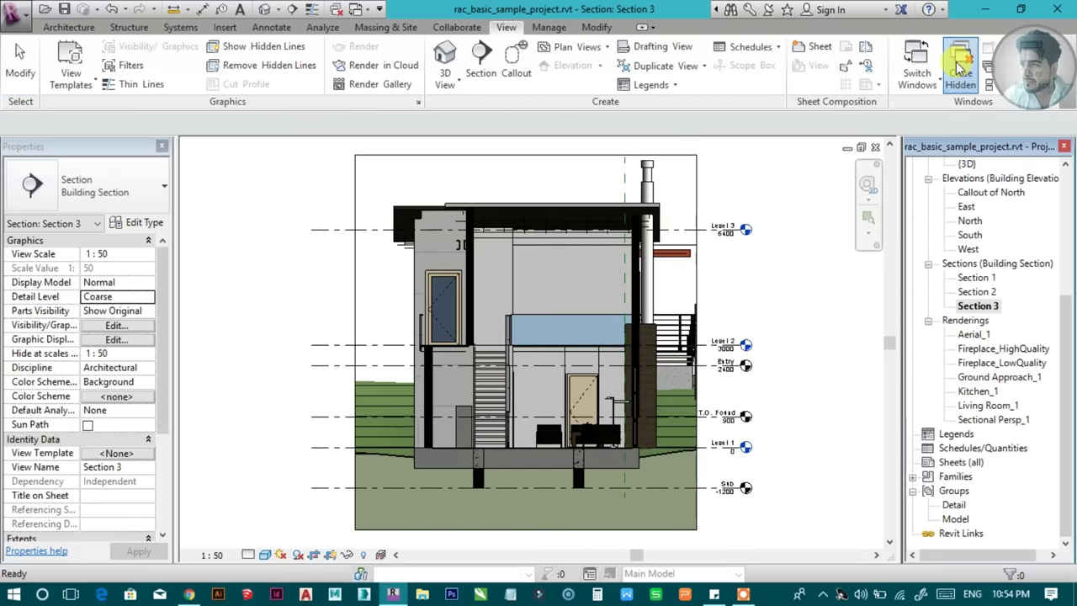
Close the basic project without saving and open rac_advanced_sample_project in its default 3D view
click(875, 148)
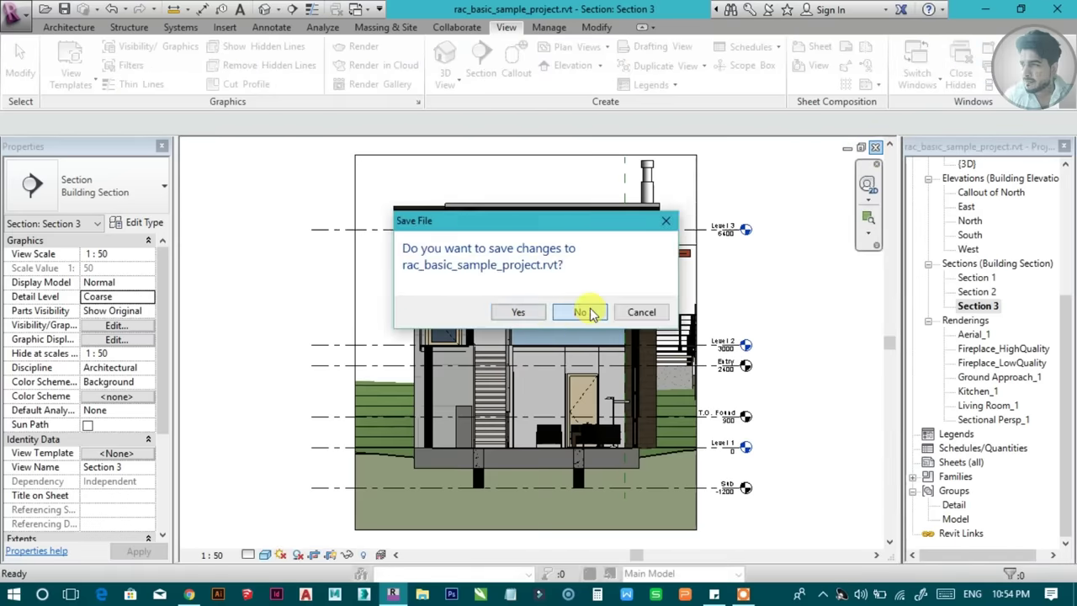
click(580, 311)
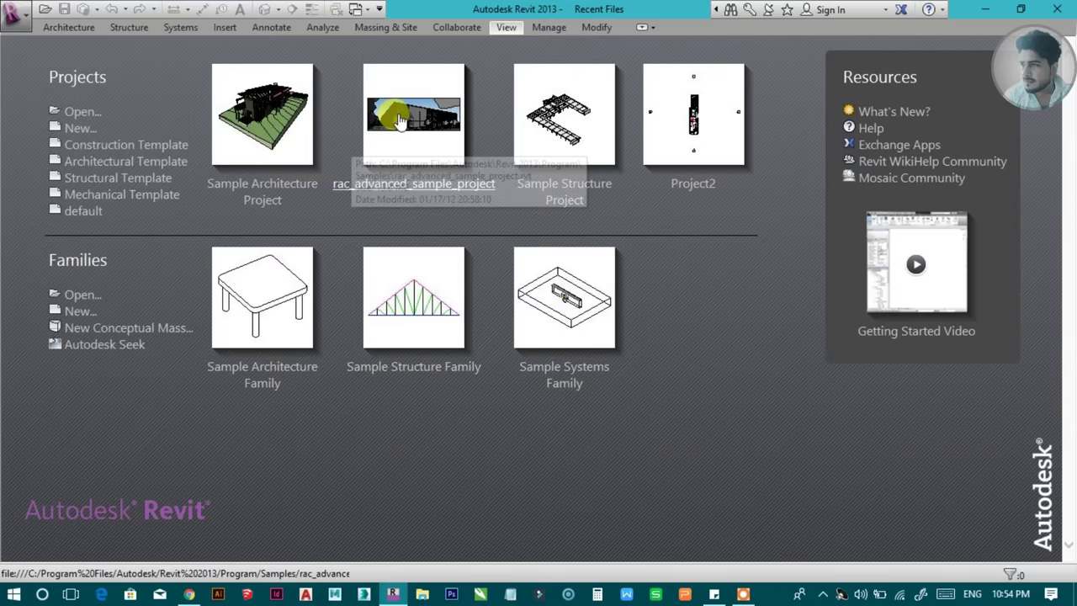
click(637, 193)
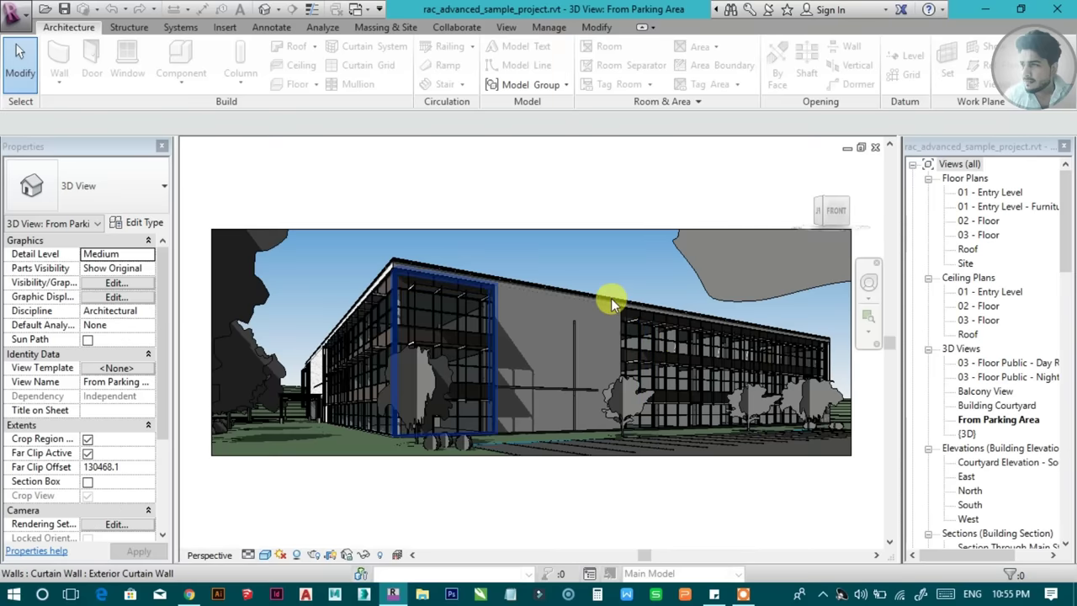
click(266, 12)
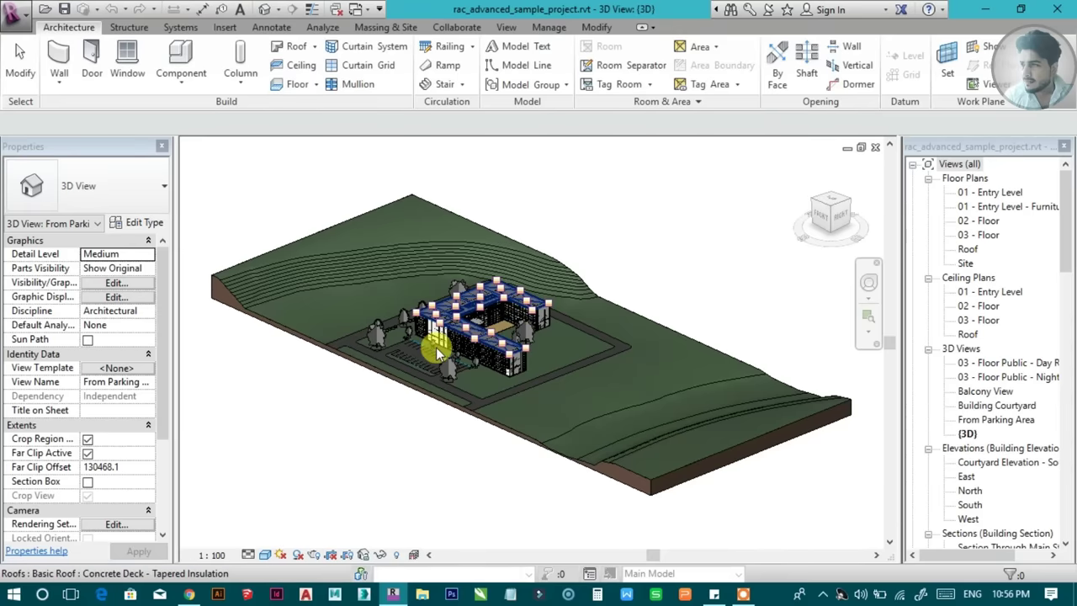
Orbit the advanced project's 3D model, then open the 01 - Entry Level floor plan
shift+middle_drag(407, 336, 539, 333)
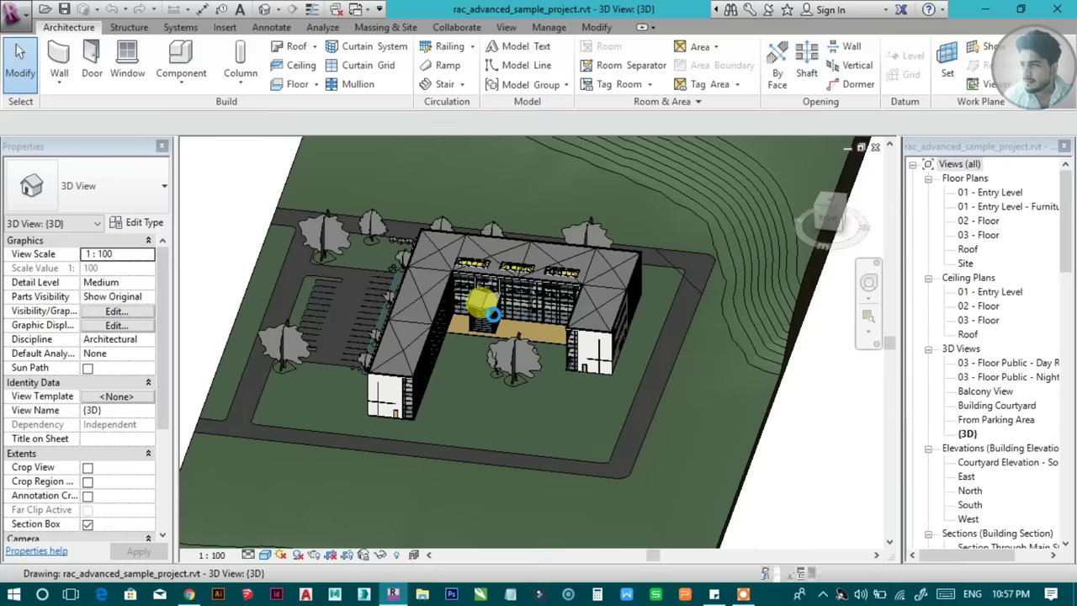
shift+middle_drag(492, 314, 494, 320)
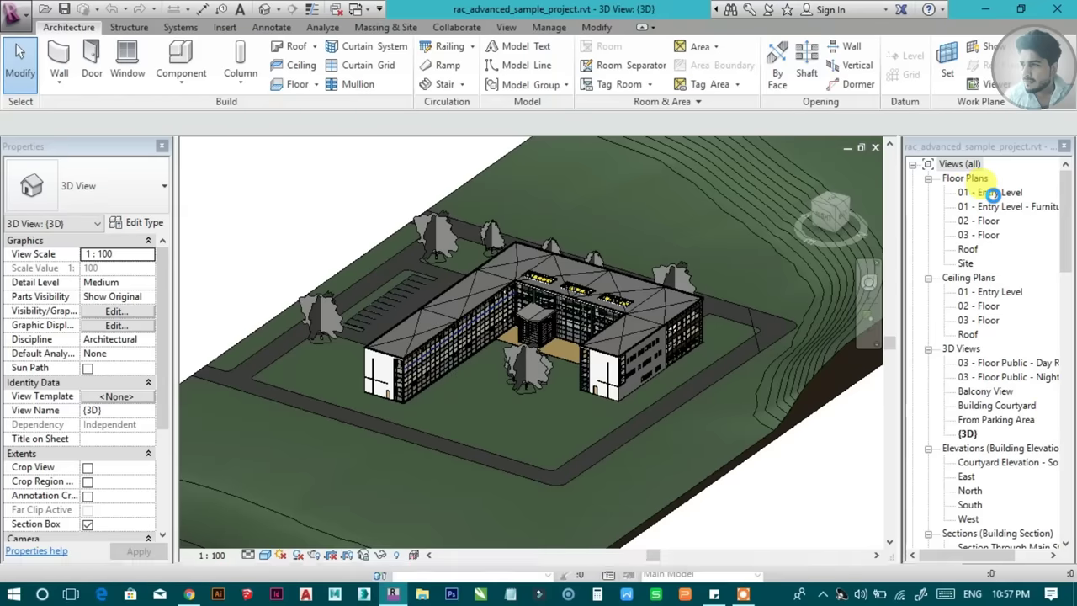
double_click(987, 192)
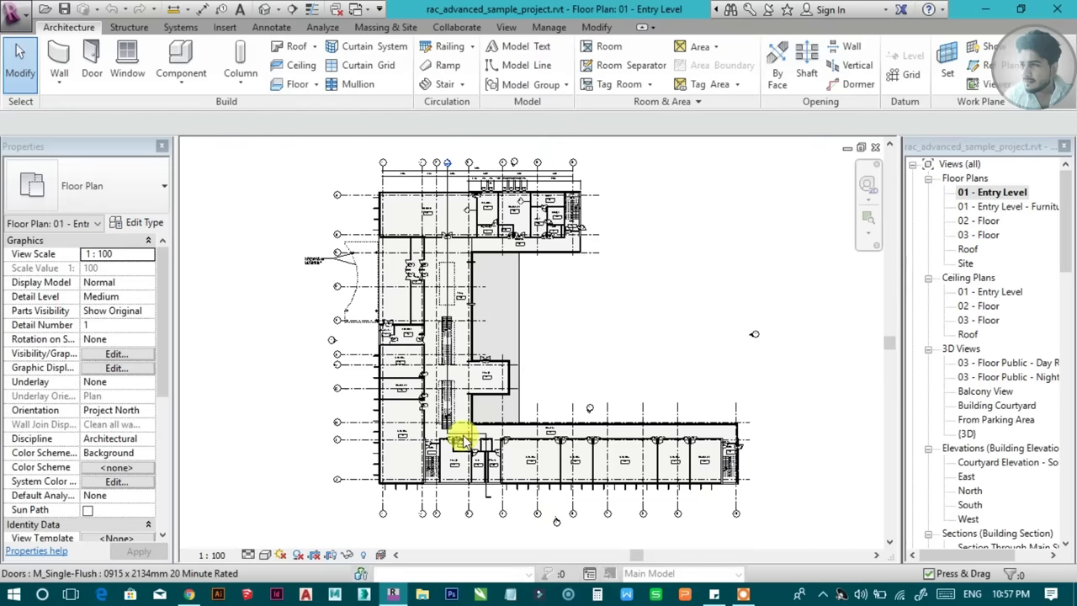
Zoom around the Entry Level plan, then open the From Parking Area_3pm rendering
scroll(664, 484, up, 2)
scroll(665, 484, up, 1)
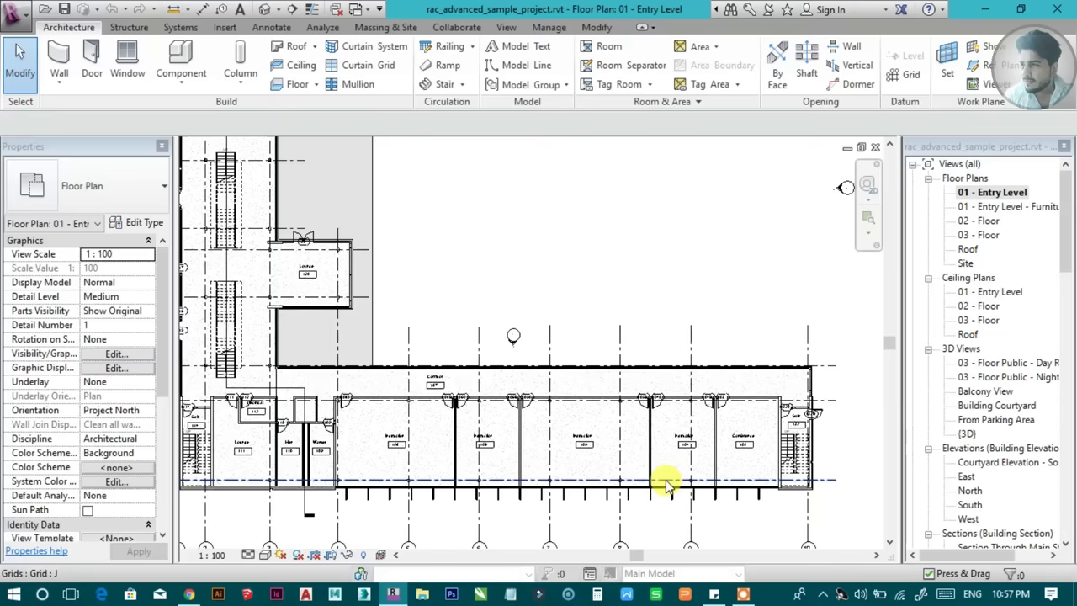
scroll(820, 461, up, 2)
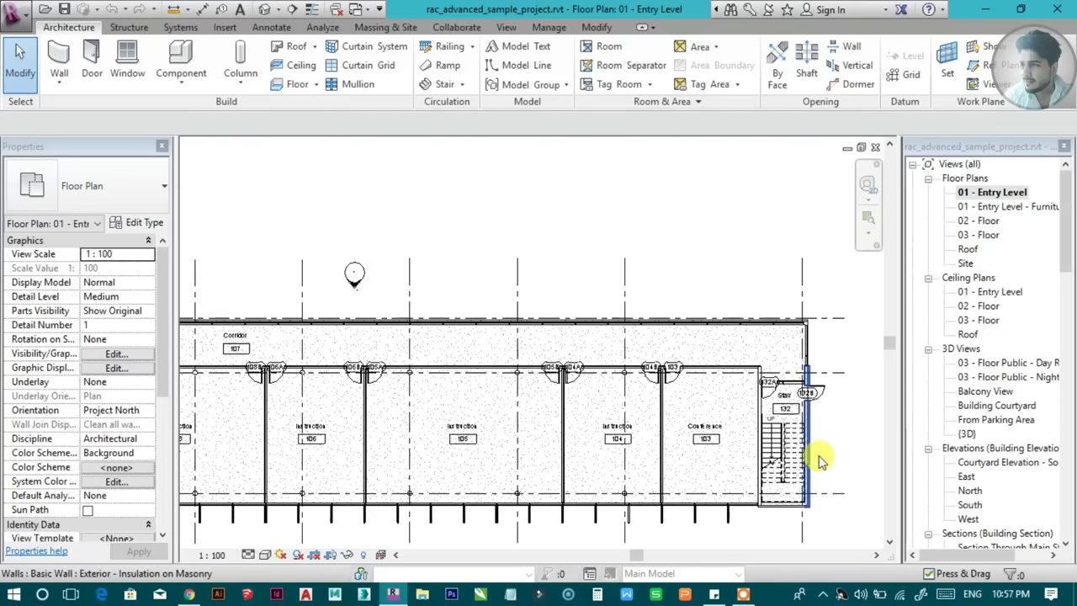
scroll(356, 427, down, 1)
scroll(312, 413, down, 1)
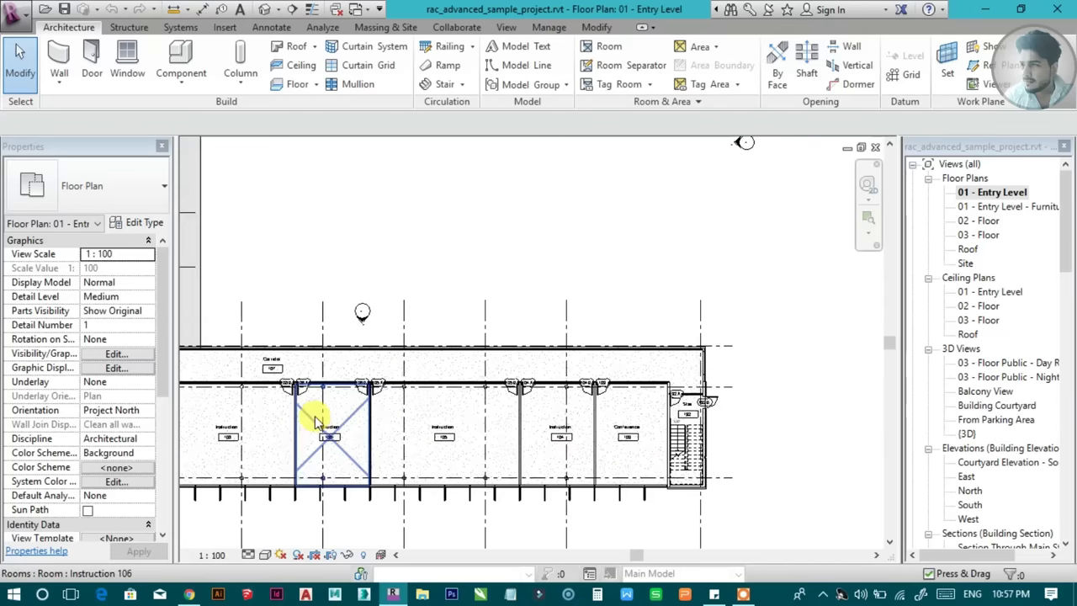
scroll(280, 364, down, 1)
scroll(464, 413, down, 1)
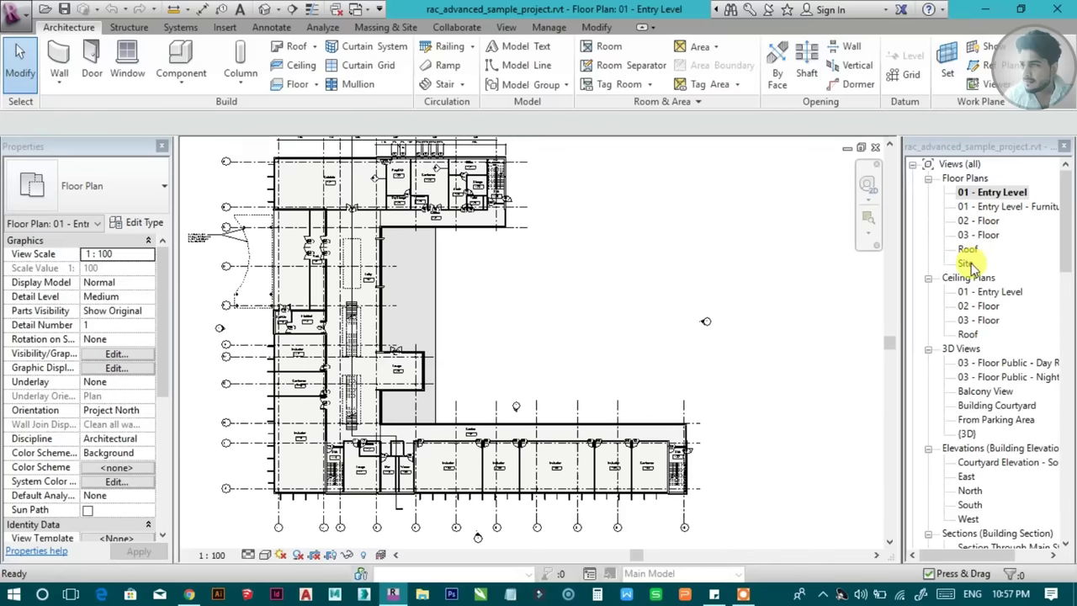
scroll(1010, 269, down, 5)
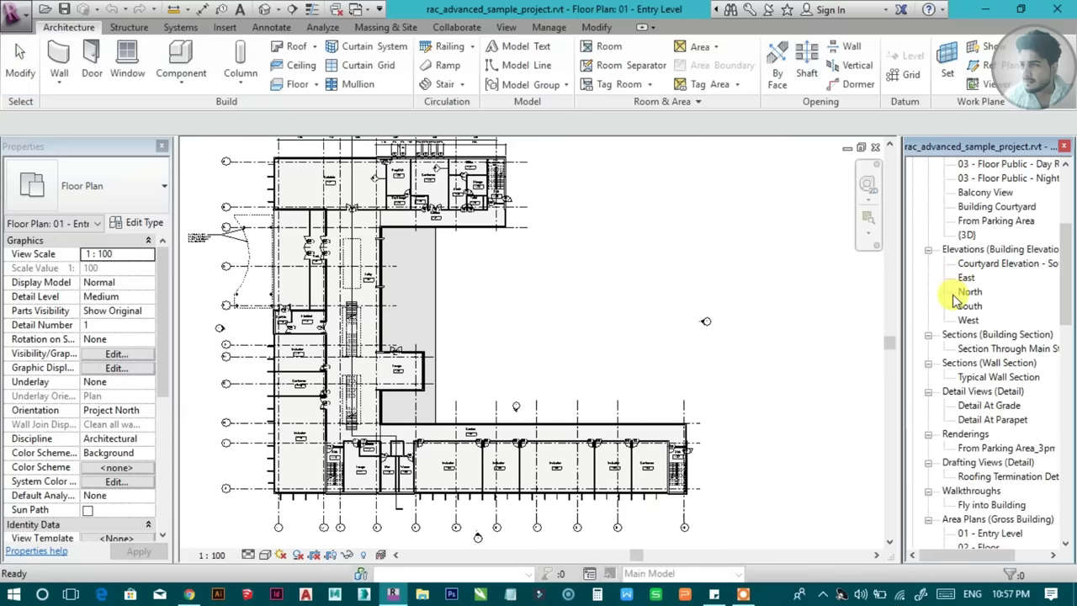
scroll(1064, 288, down, 4)
scroll(968, 267, up, 1)
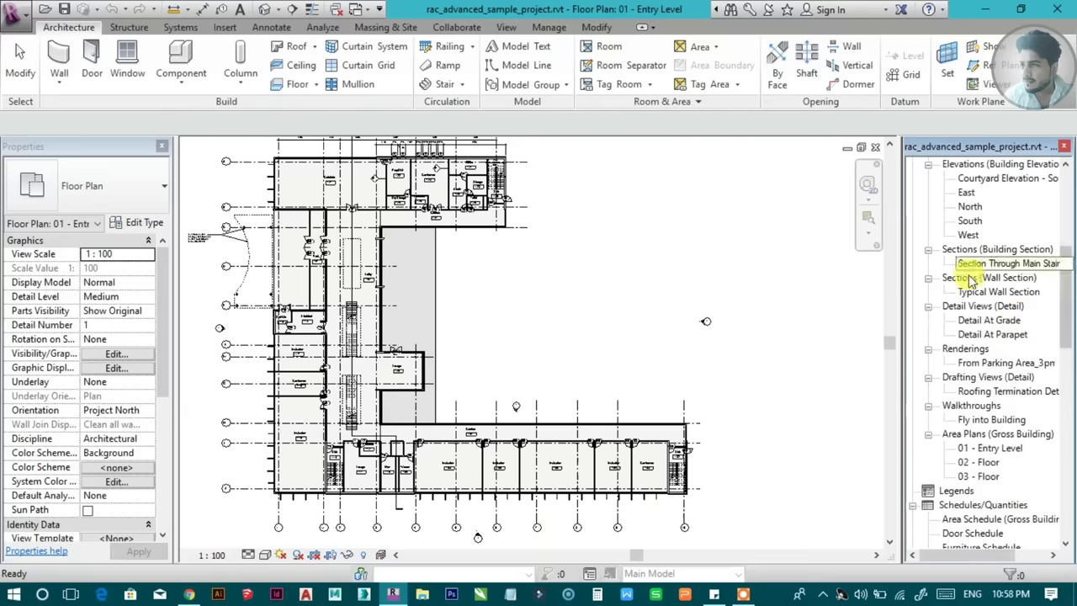
scroll(1065, 320, down, 3)
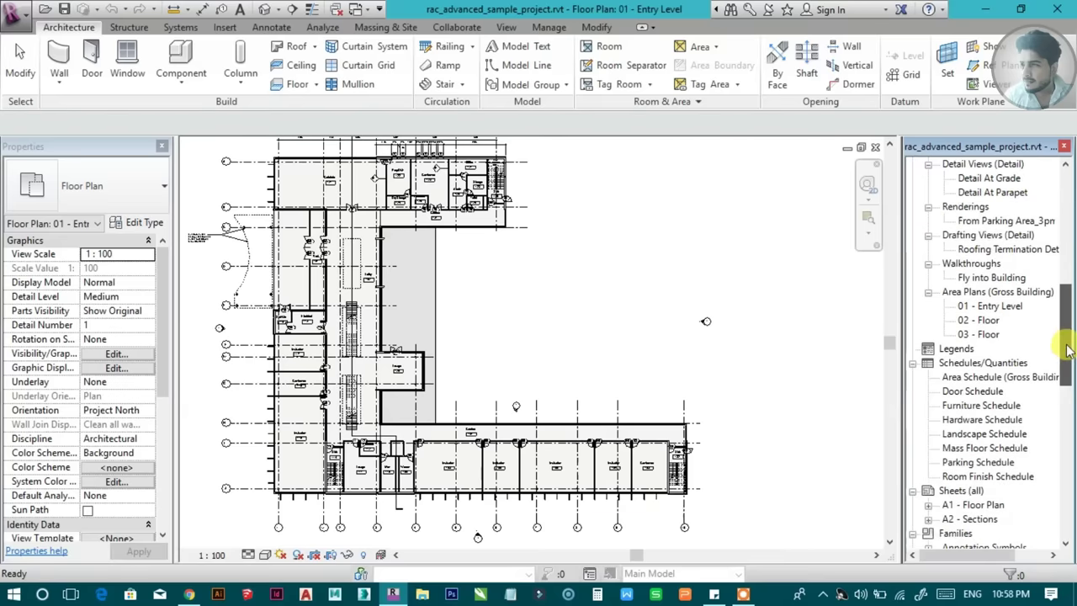
double_click(967, 222)
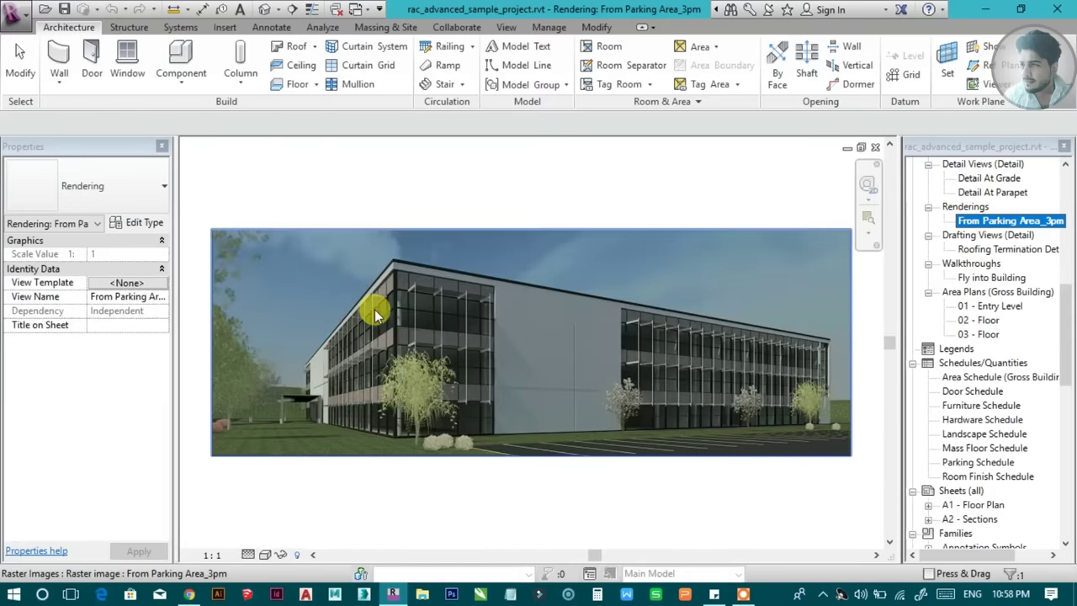
Open the Roofing Termination Detail drafting view
click(373, 296)
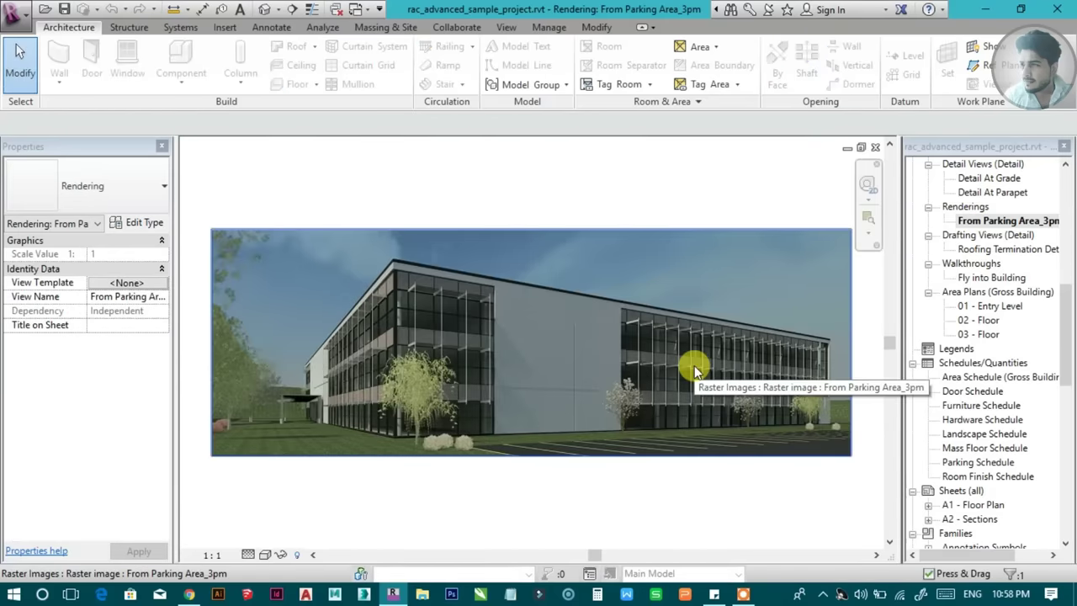
double_click(980, 250)
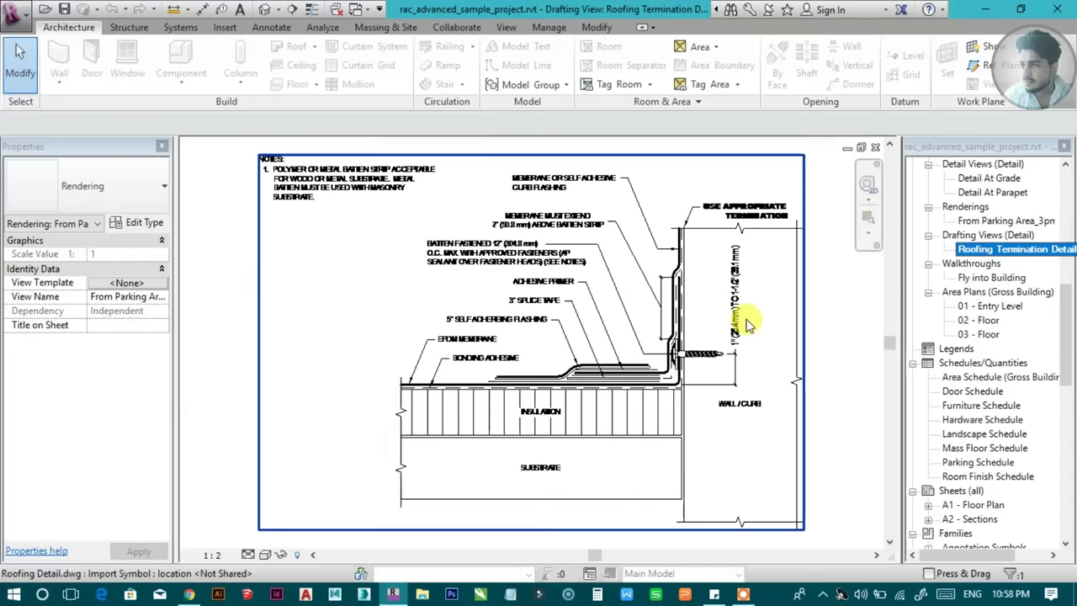
scroll(749, 320, up, 2)
scroll(763, 325, down, 2)
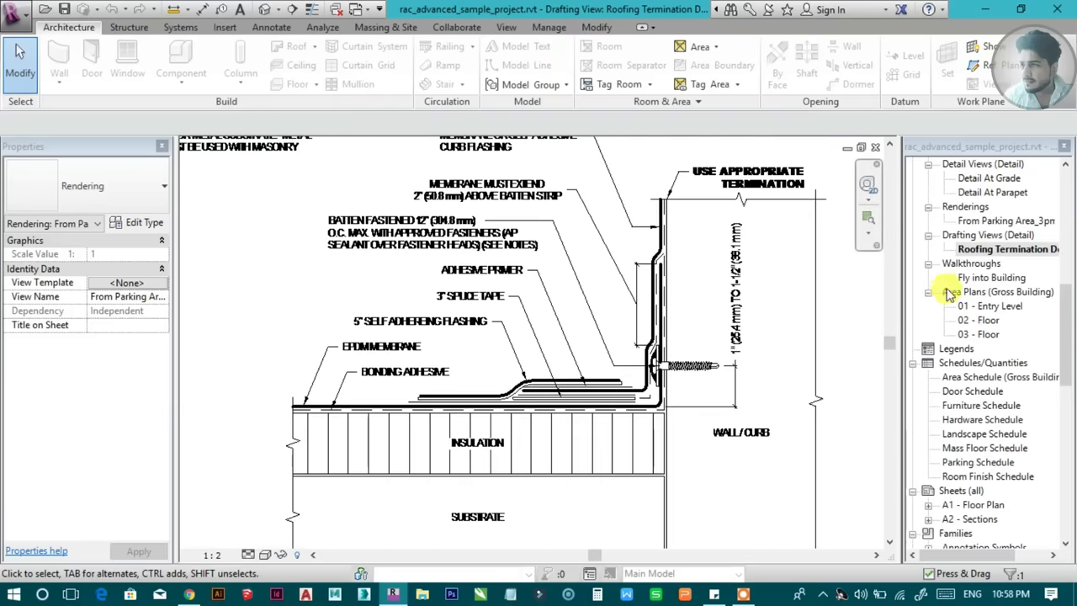
Open the Door Schedule and its Schedule Properties field settings
click(593, 276)
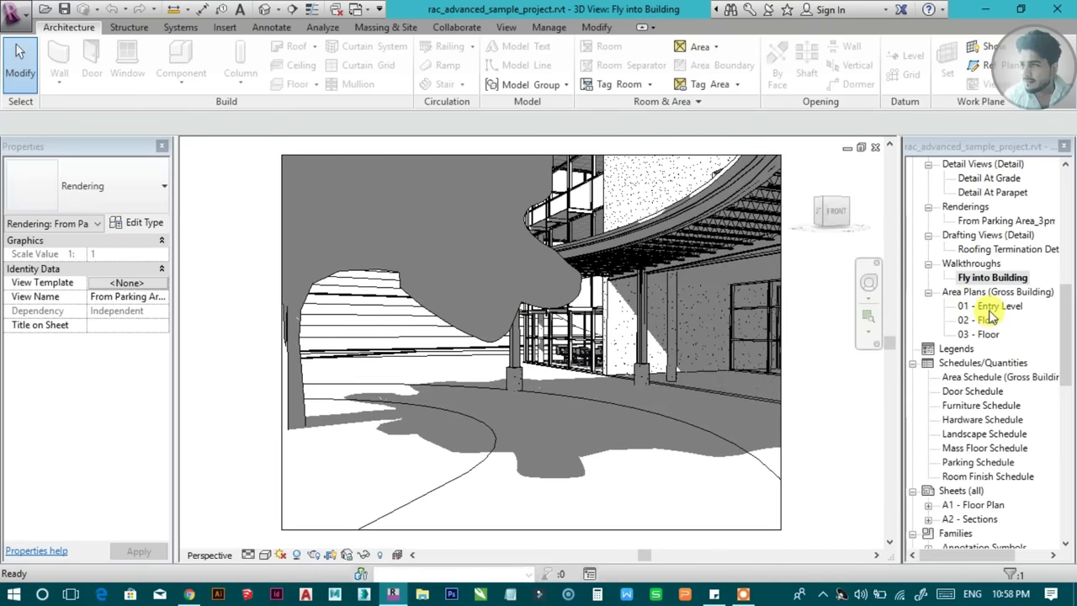
double_click(995, 383)
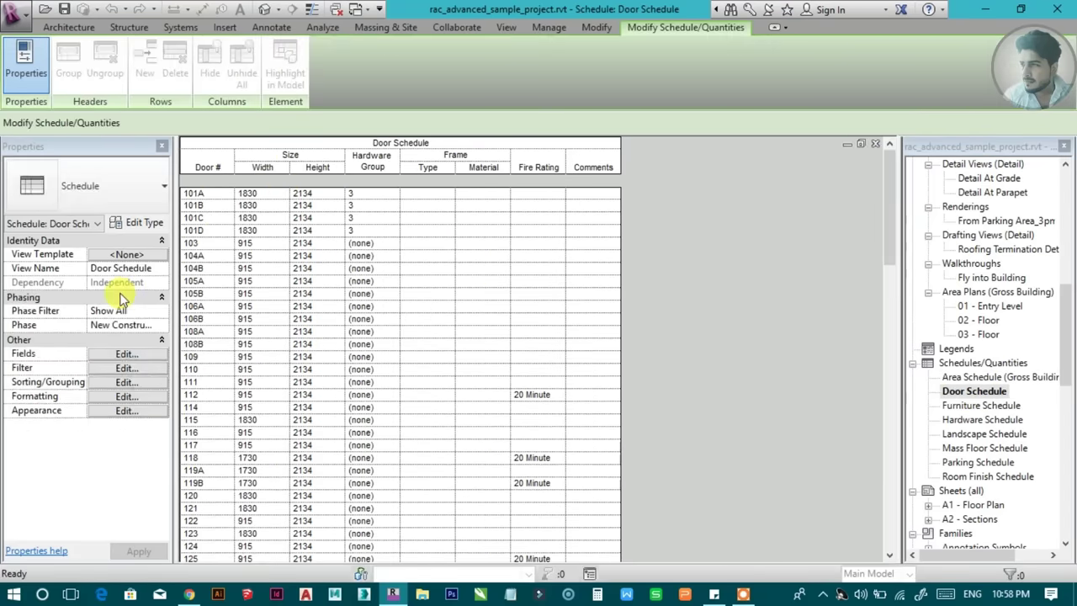
click(139, 354)
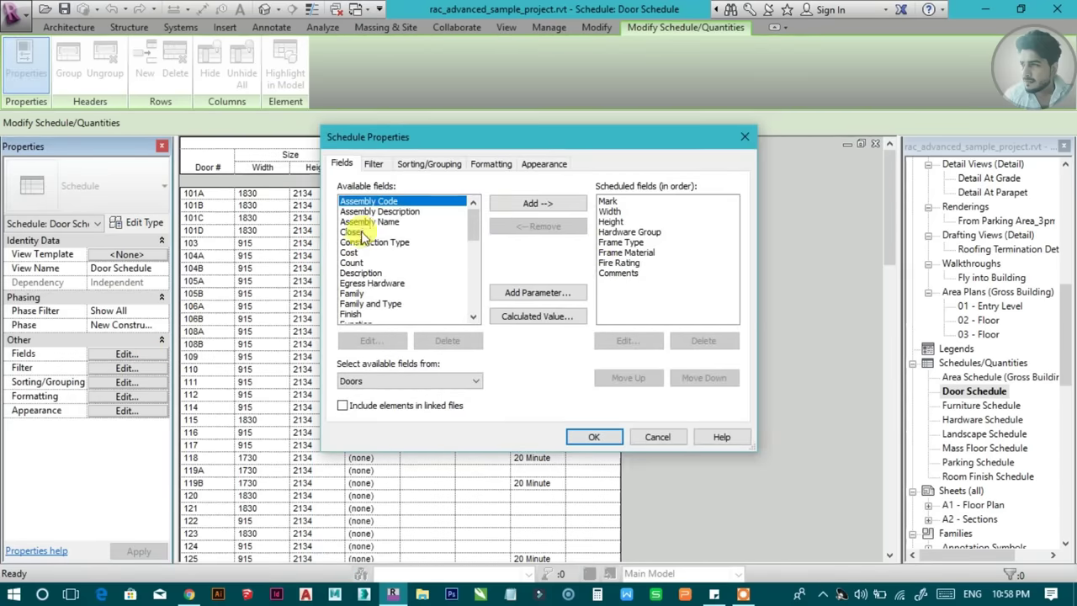
Browse the Door Schedule's available fields and close the dialog without changes
click(364, 304)
scroll(366, 273, down, 3)
scroll(471, 260, down, 3)
scroll(474, 324, down, 4)
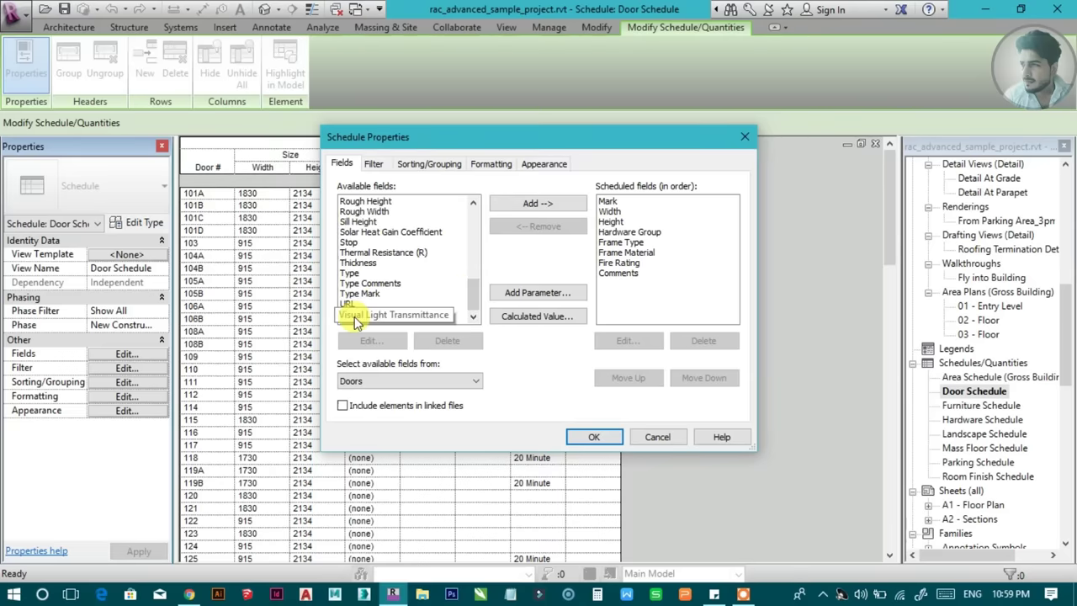
click(744, 143)
Open the A1 - Floor Plan sheet from the Project Browser
scroll(412, 244, down, 3)
scroll(400, 316, down, 5)
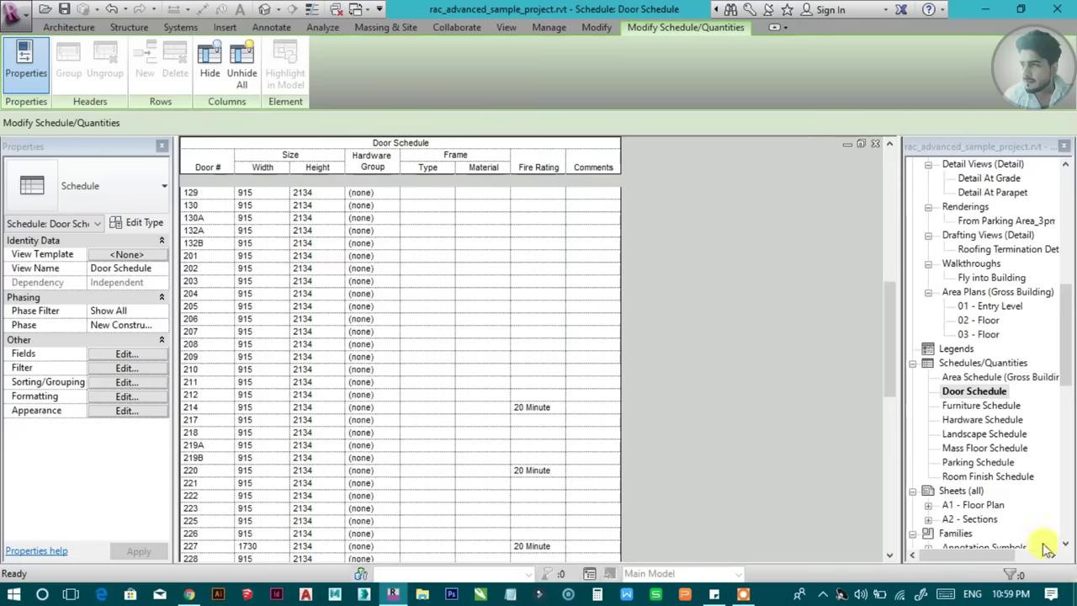
click(978, 403)
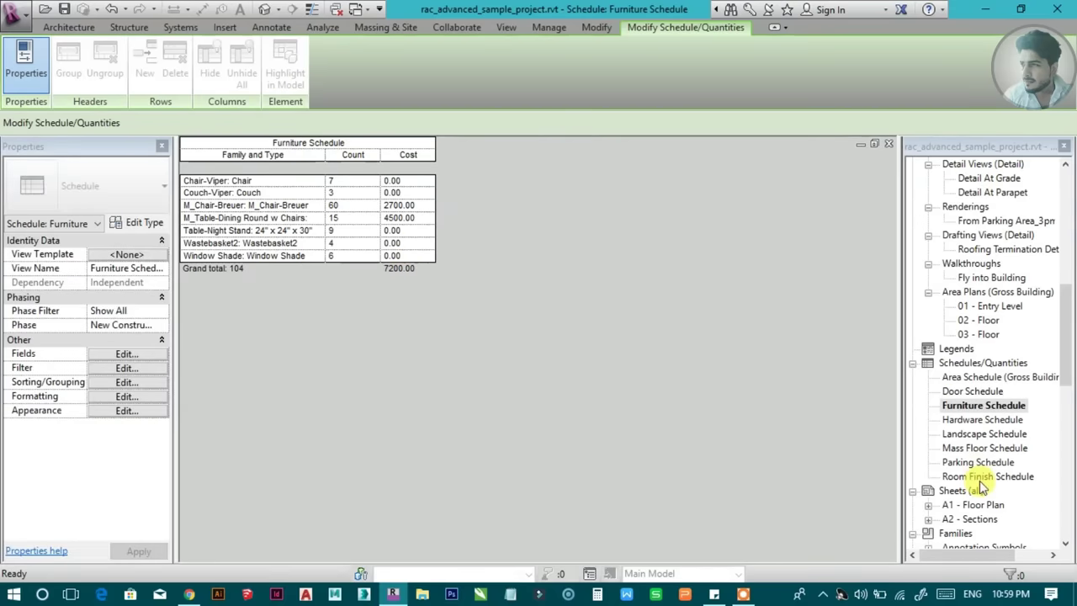
drag(1069, 378, 1068, 432)
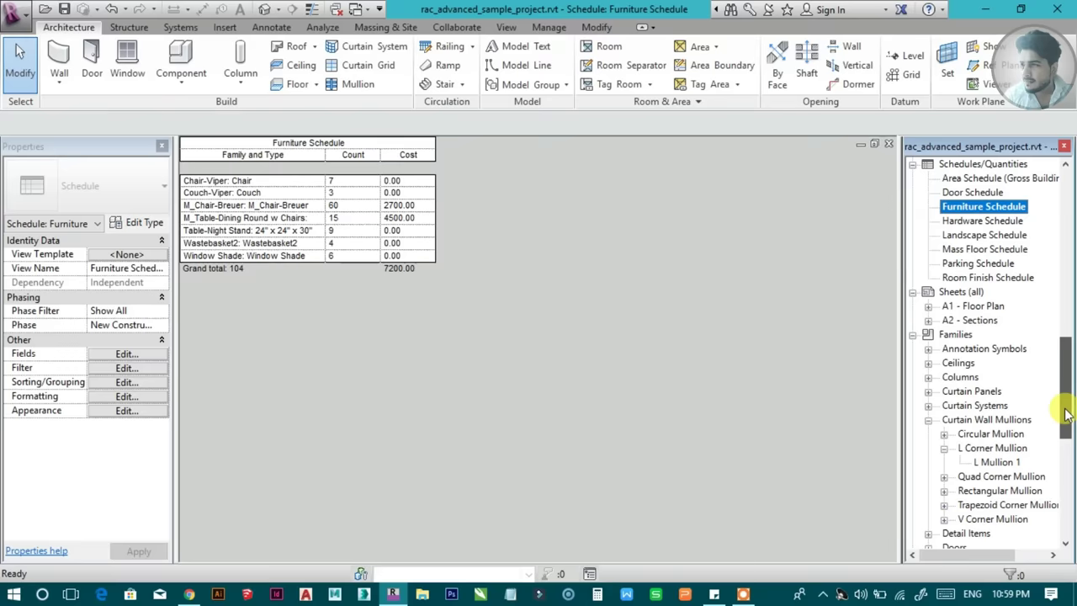
click(980, 305)
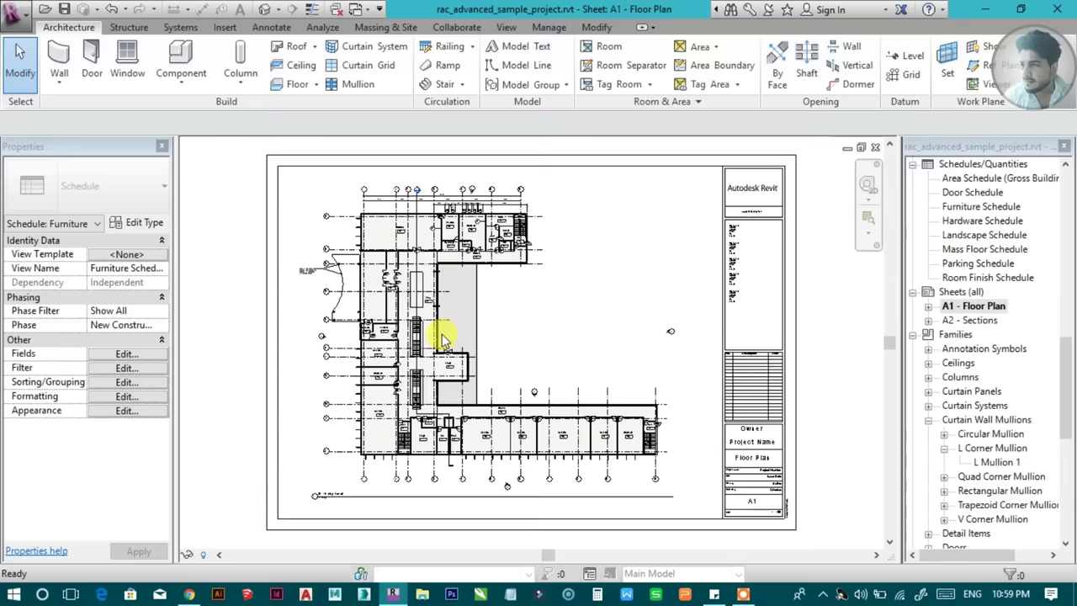
Zoom around the A1 sheet, then open the A2 - Sections sheet
scroll(767, 456, up, 2)
scroll(765, 480, up, 1)
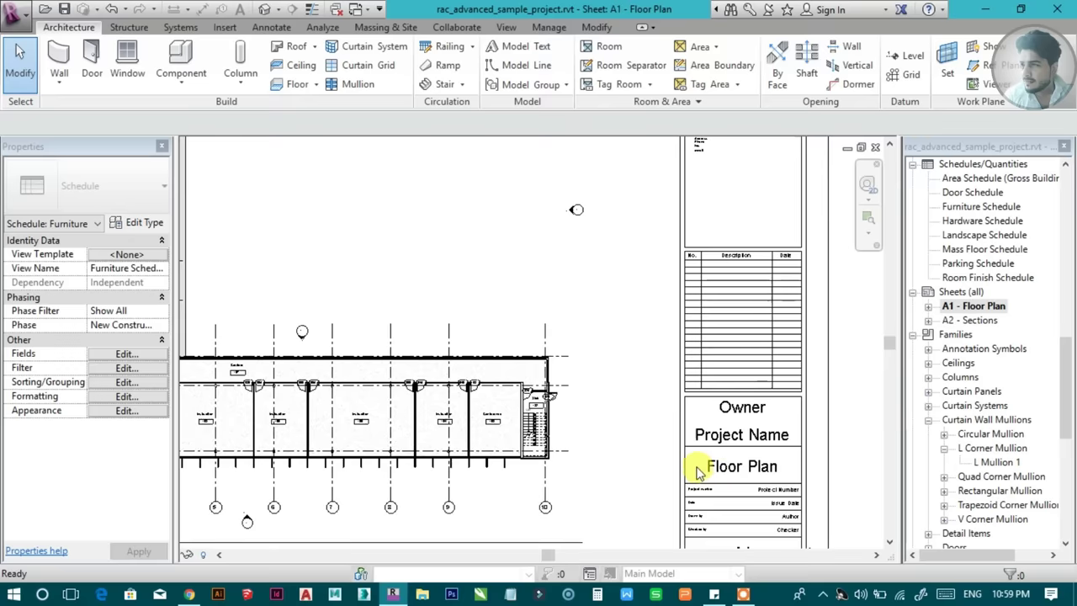
scroll(761, 504, up, 1)
scroll(761, 500, down, 1)
scroll(523, 406, up, 2)
scroll(523, 406, down, 3)
scroll(521, 408, down, 1)
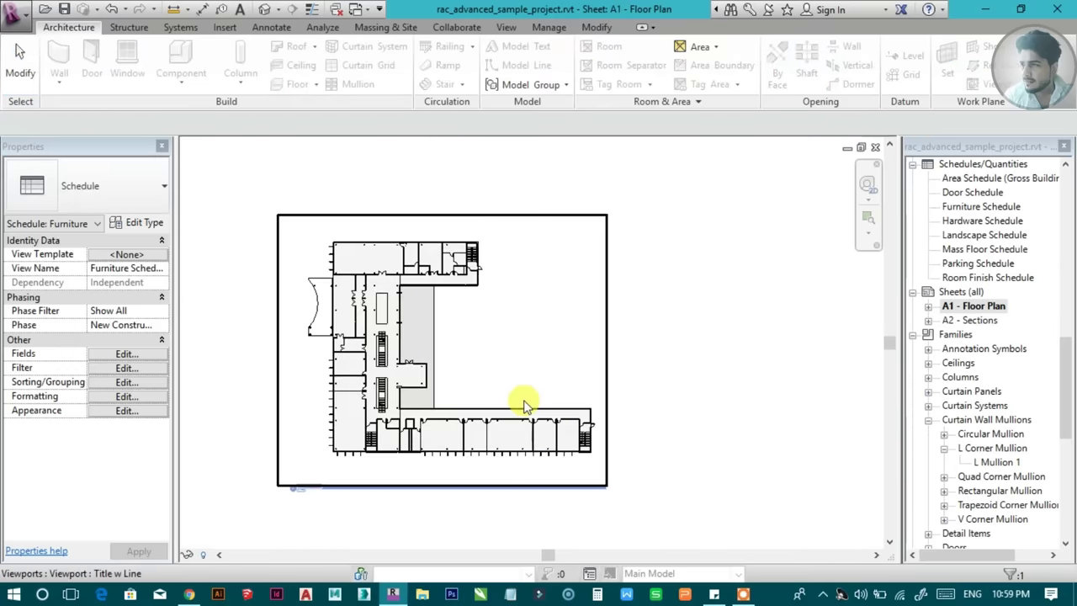
scroll(391, 349, down, 1)
scroll(395, 353, up, 1)
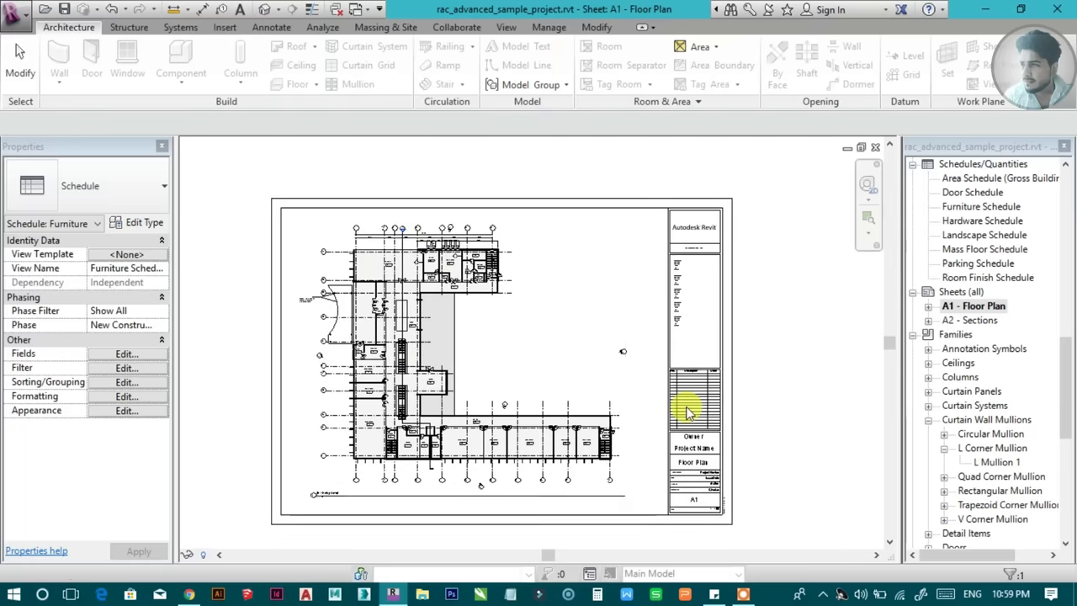
scroll(698, 396, down, 1)
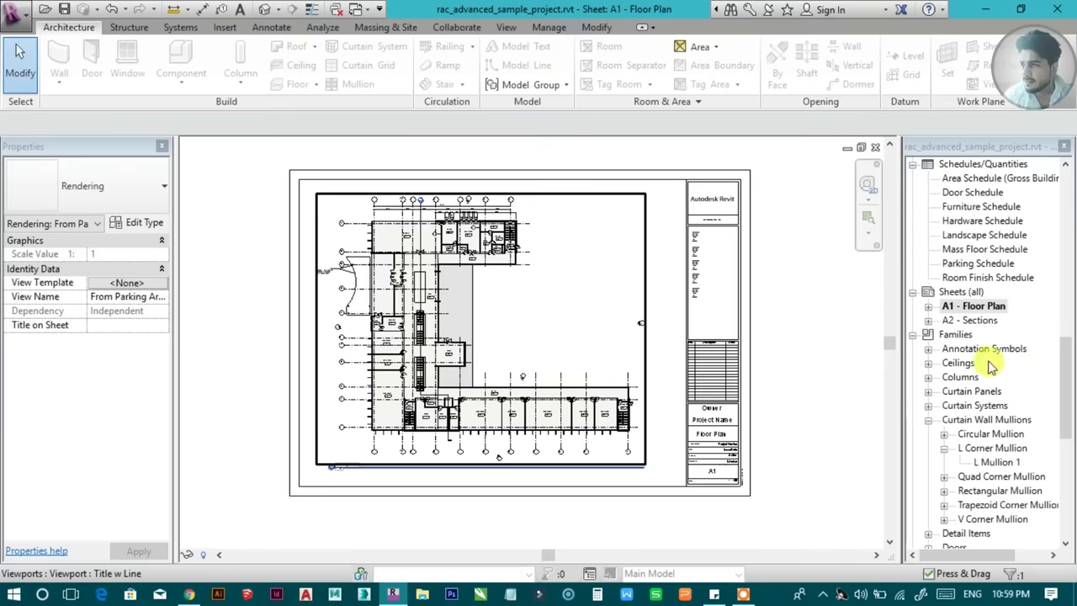
click(966, 328)
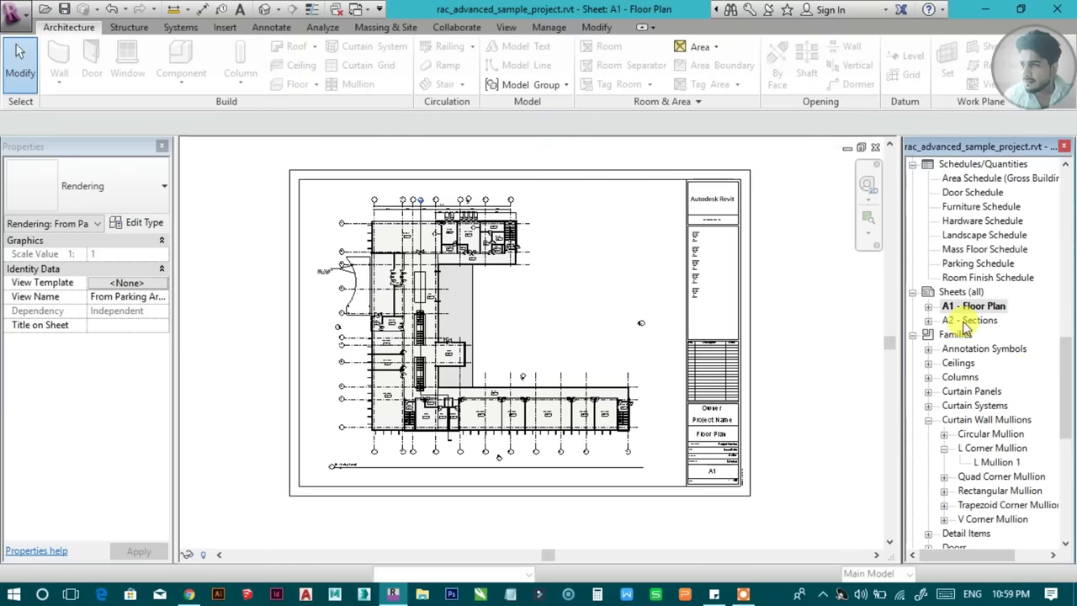
double_click(961, 320)
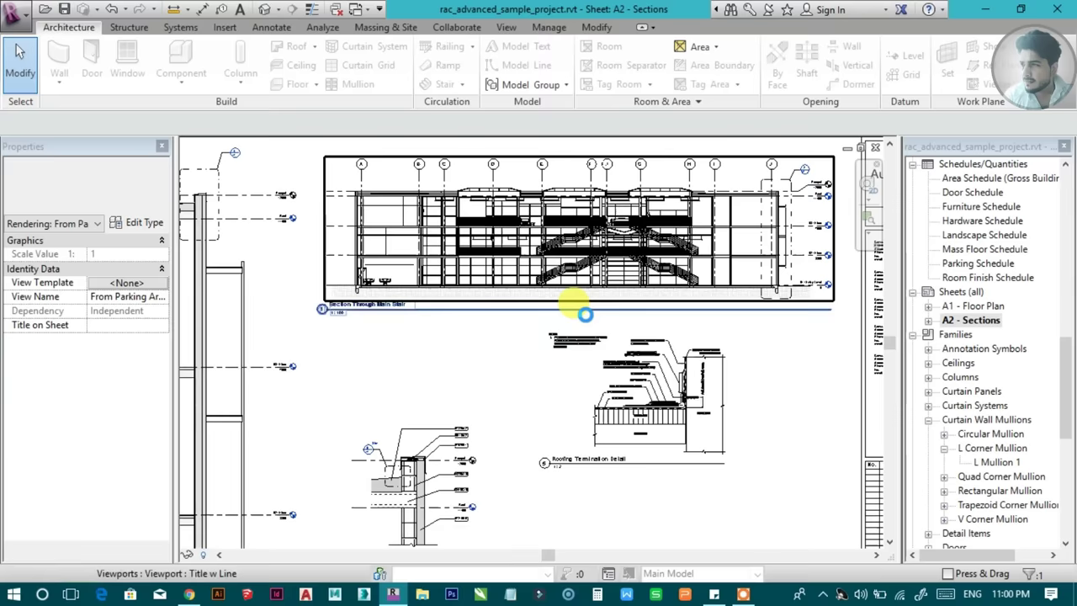
Close all hidden views and the current sheet without saving changes
key(Escape)
click(505, 30)
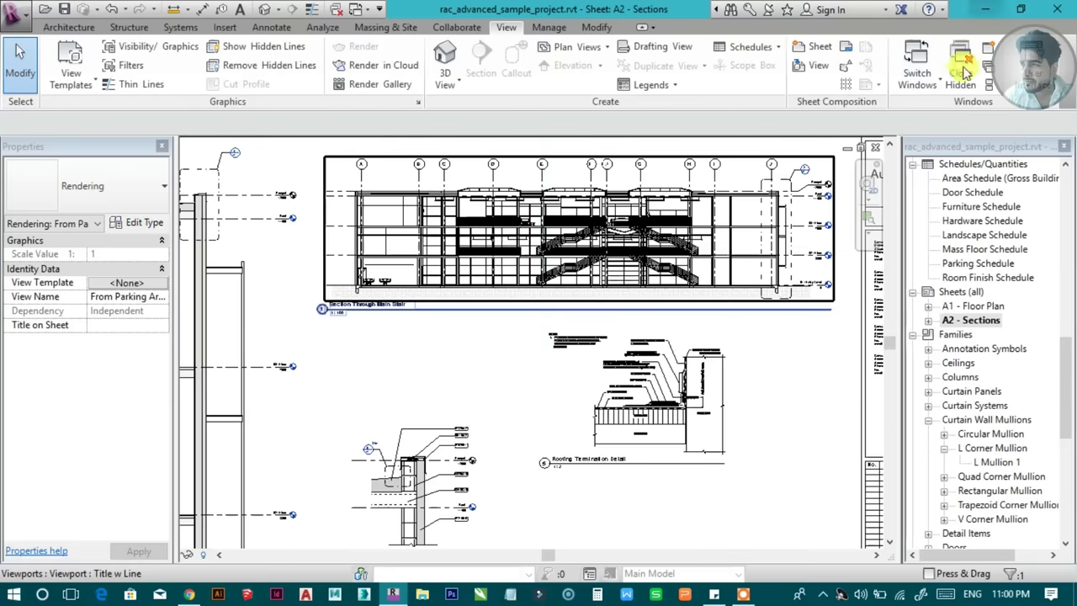
click(964, 74)
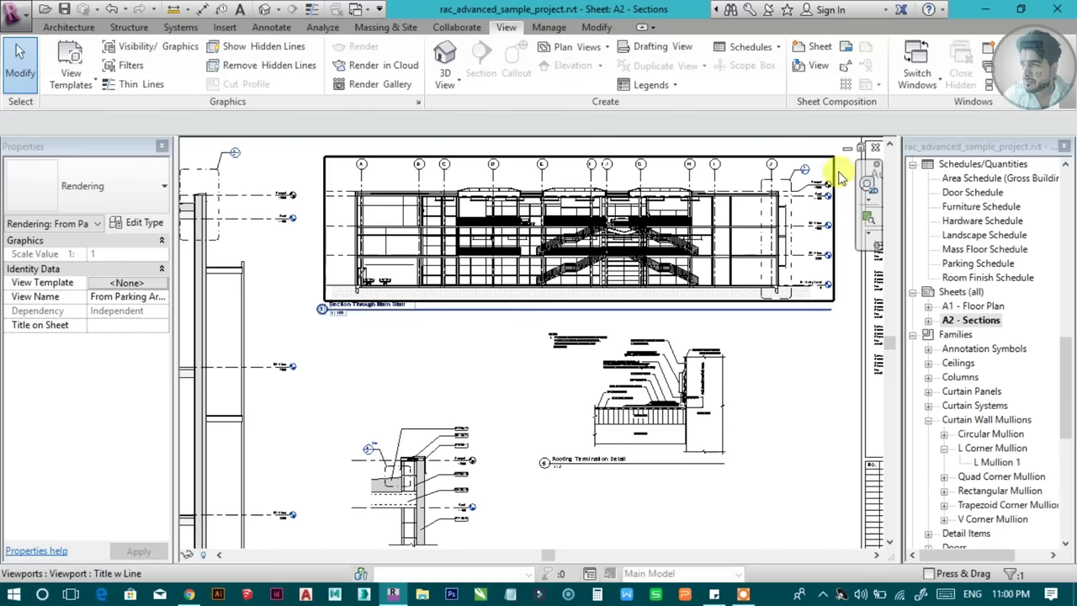
click(875, 149)
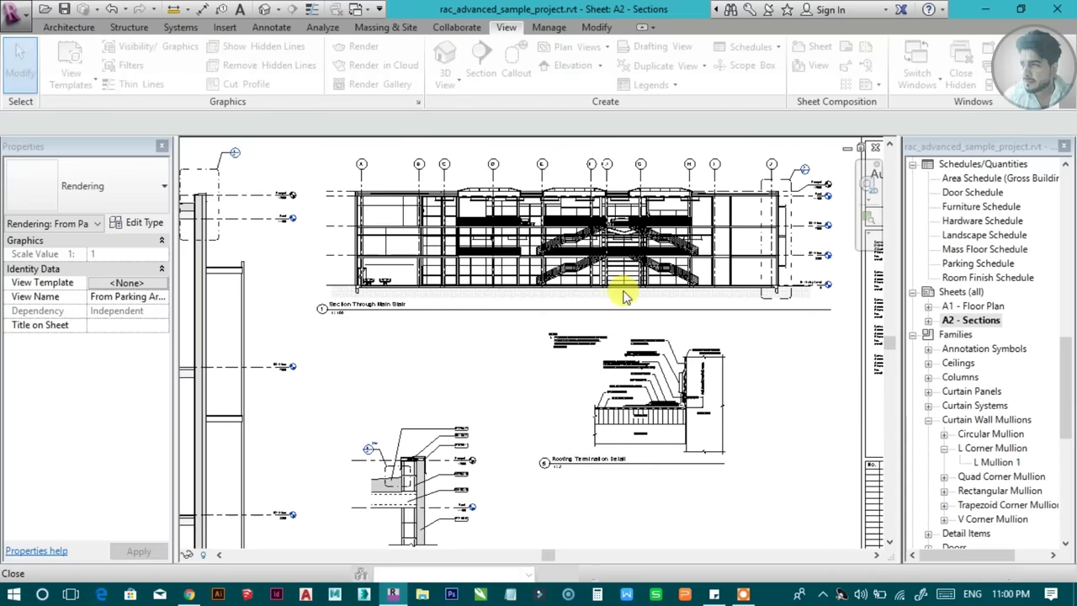
click(581, 313)
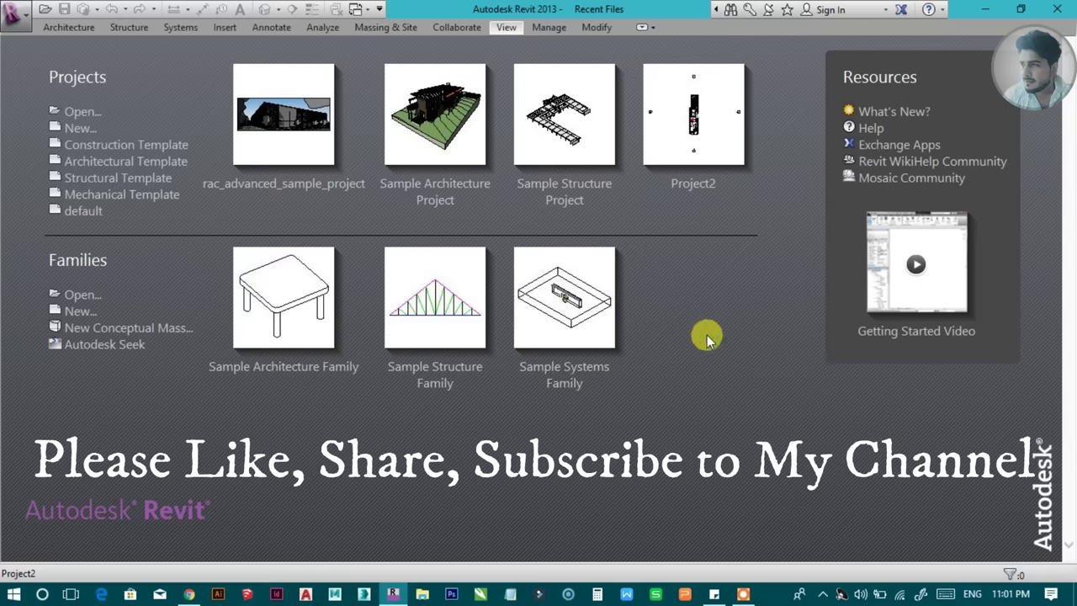
Switch from Revit to the Chrome browser on the taskbar
click(189, 594)
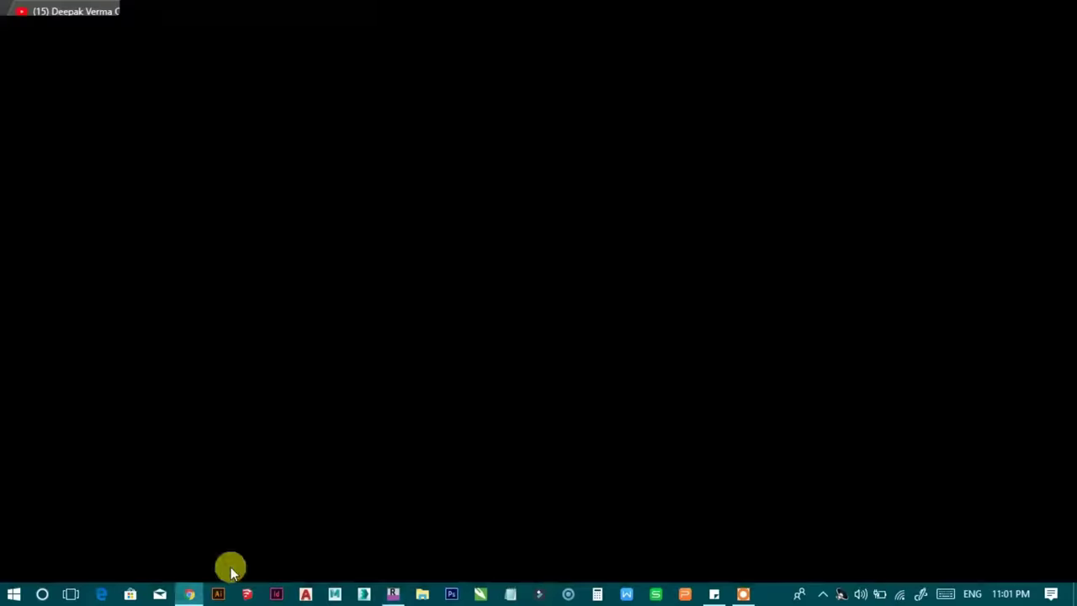
Scroll through the channel's AutoCAD lesson thumbnails and back up to the banner
scroll(425, 412, down, 4)
scroll(425, 412, down, 2)
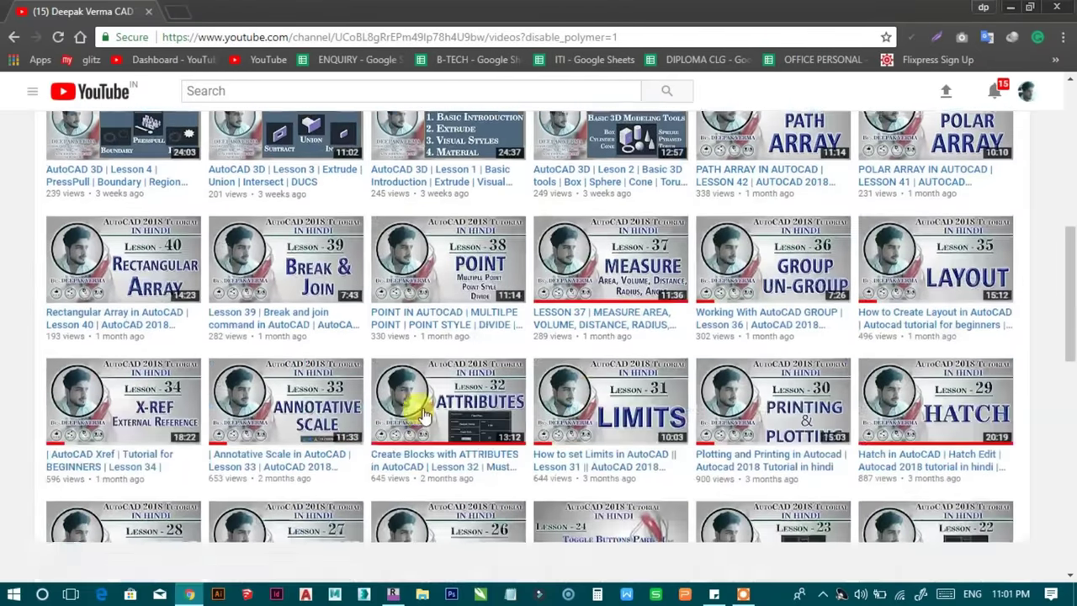
scroll(425, 412, down, 1)
scroll(425, 412, down, 3)
scroll(425, 412, up, 1)
scroll(425, 412, up, 2)
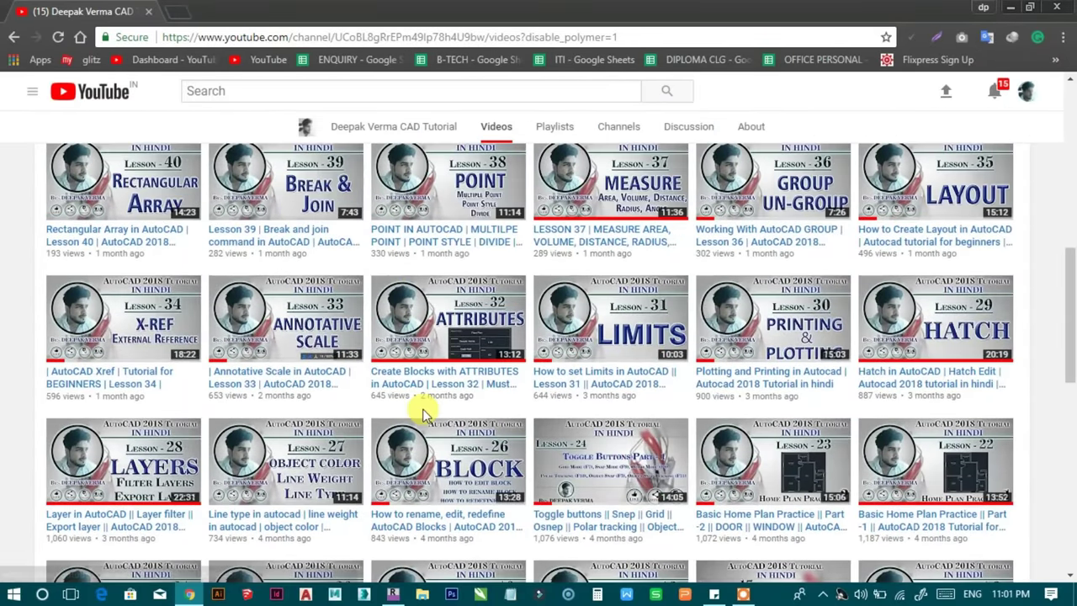
scroll(425, 412, up, 3)
scroll(425, 412, up, 1)
scroll(425, 413, up, 2)
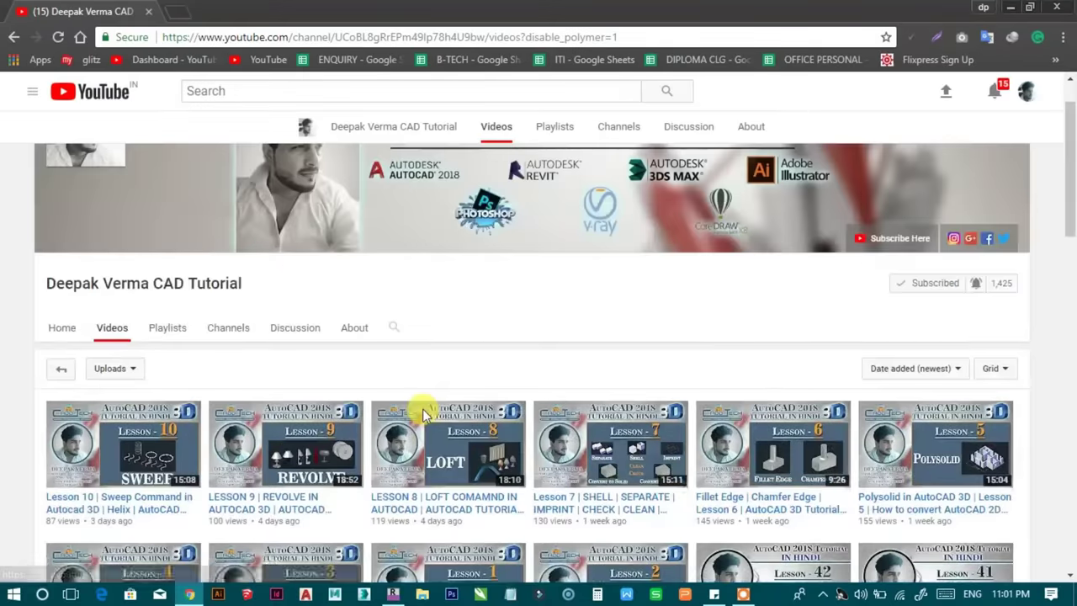
scroll(424, 412, down, 1)
scroll(425, 412, down, 3)
scroll(423, 408, down, 1)
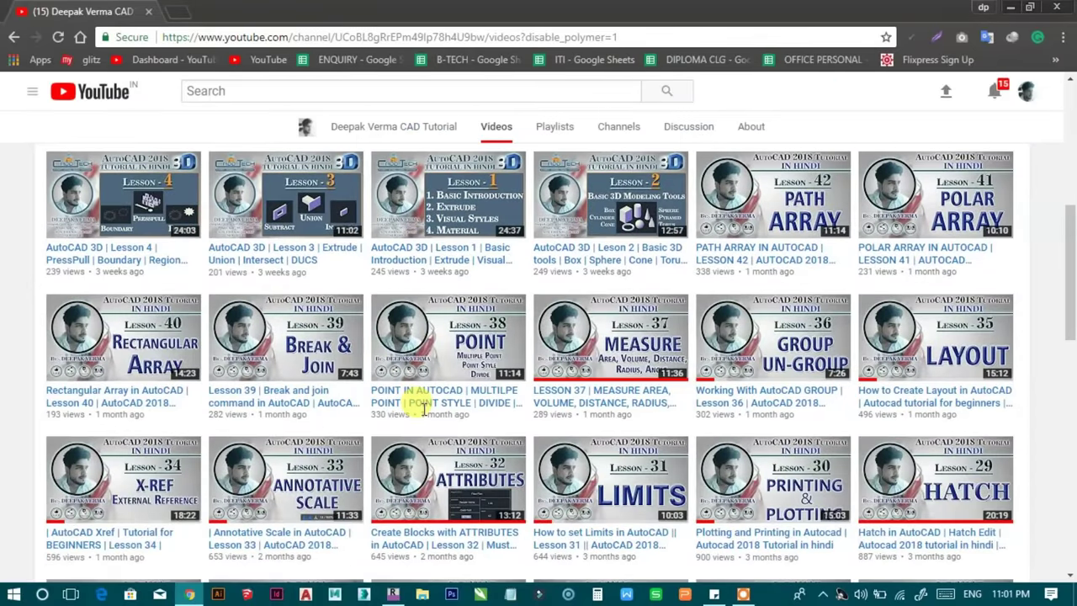
scroll(423, 408, up, 3)
scroll(422, 408, up, 2)
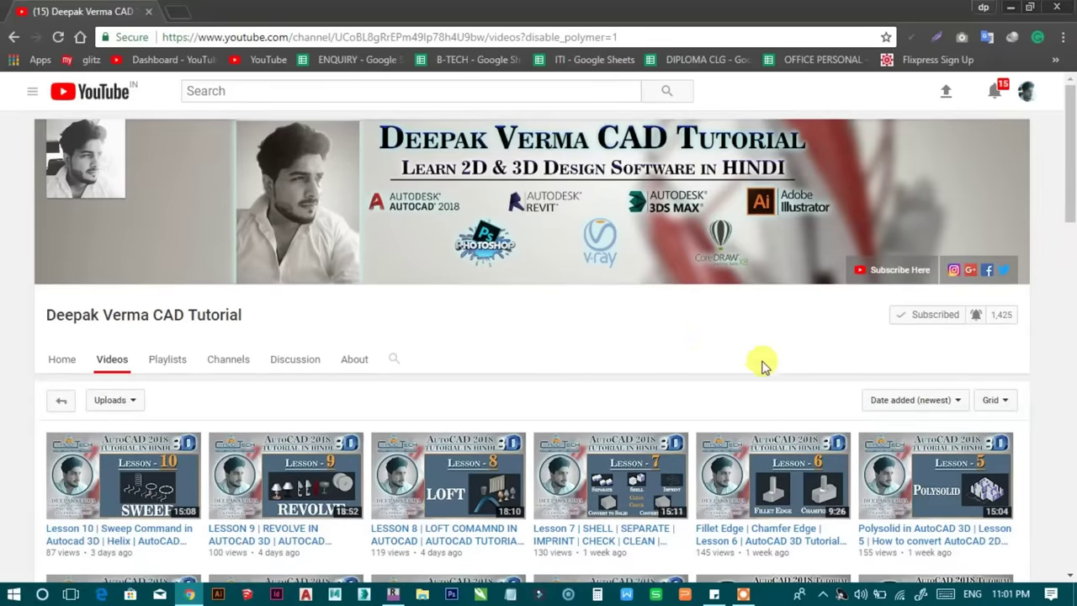